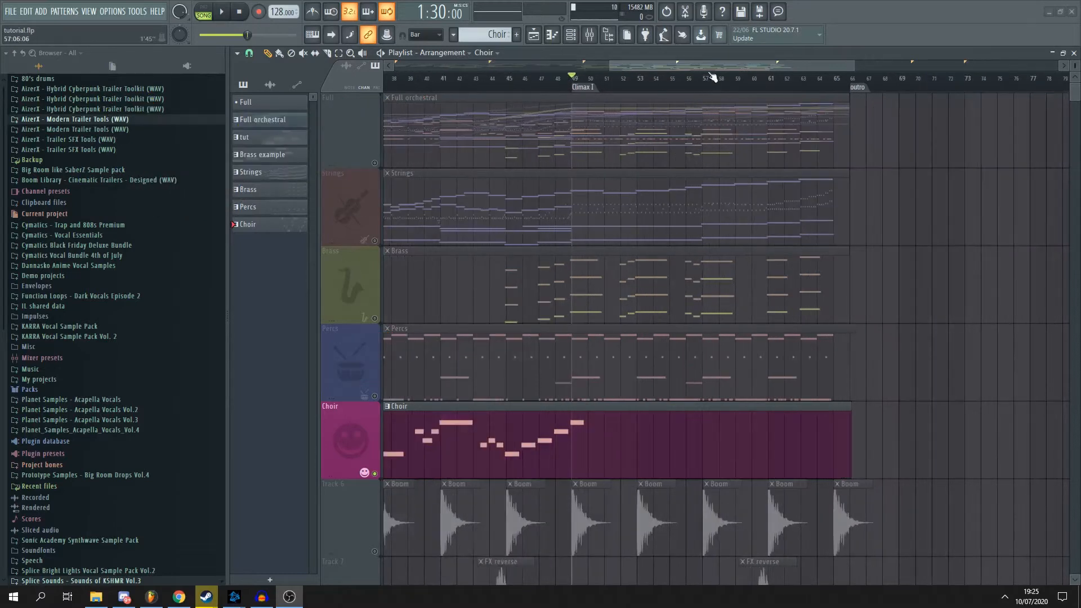
# - Move the playback position back to the Build marker at bar 33 in the playlist
pyautogui.click(694, 77)
pyautogui.click(635, 77)
pyautogui.moveTo(687, 67); pyautogui.dragTo(607, 68)
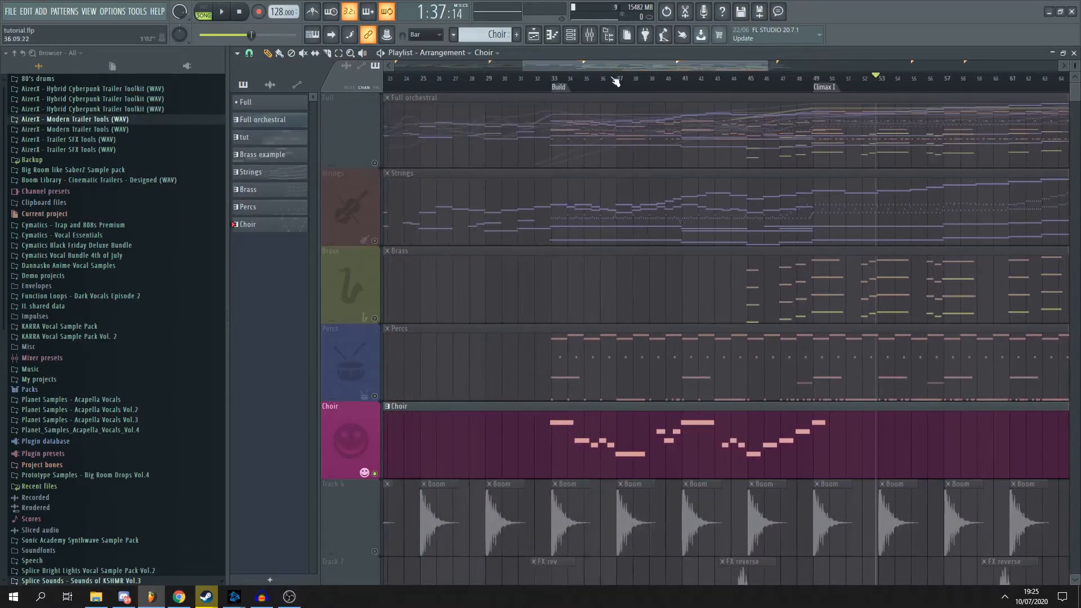
pyautogui.click(555, 83)
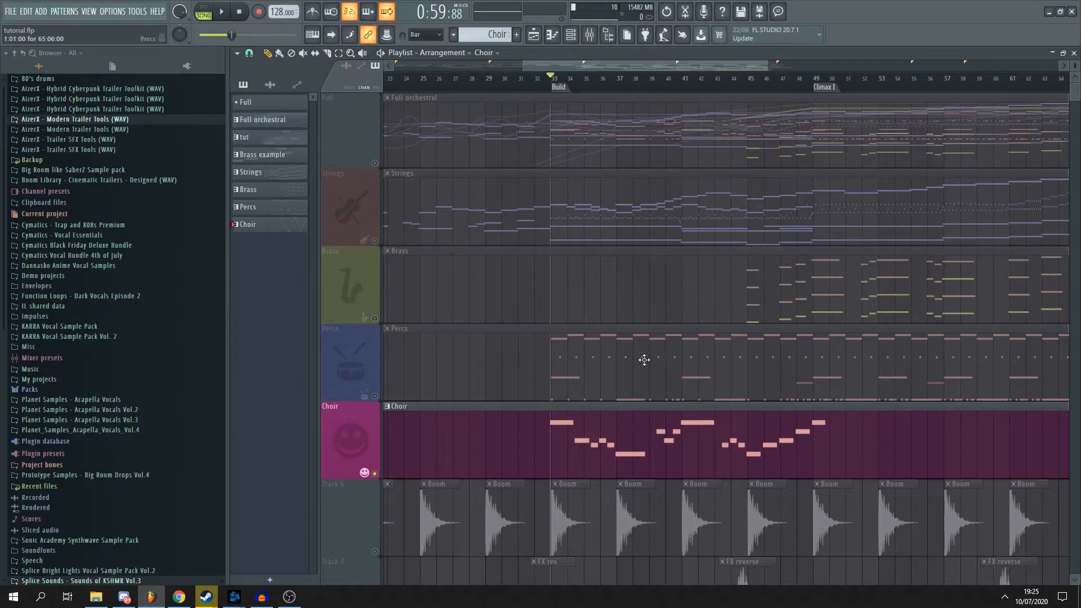
# - Make the Full orchestral track the one heard instead of the Choir track
pyautogui.scroll(3, 643, 357)
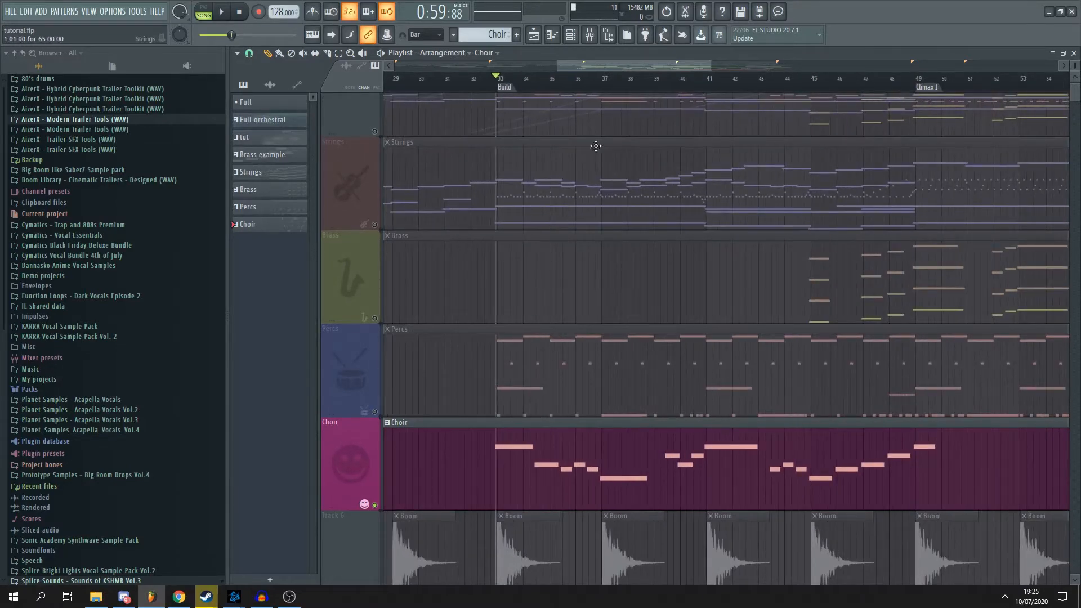
pyautogui.scroll(-1, 507, 90)
pyautogui.scroll(1, 386, 142)
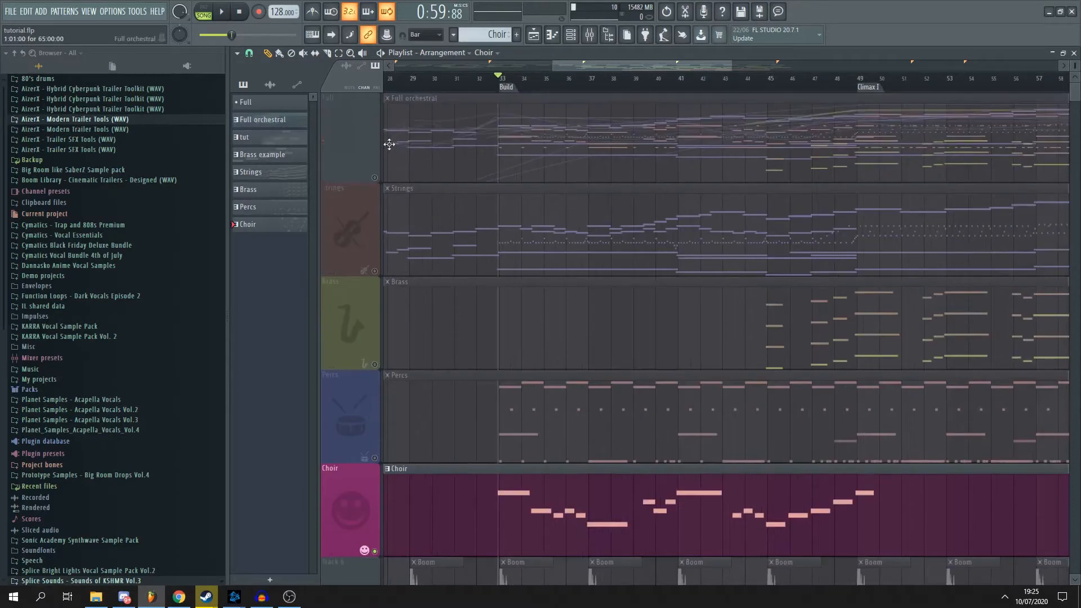
pyautogui.click(374, 551)
pyautogui.scroll(-2, 593, 82)
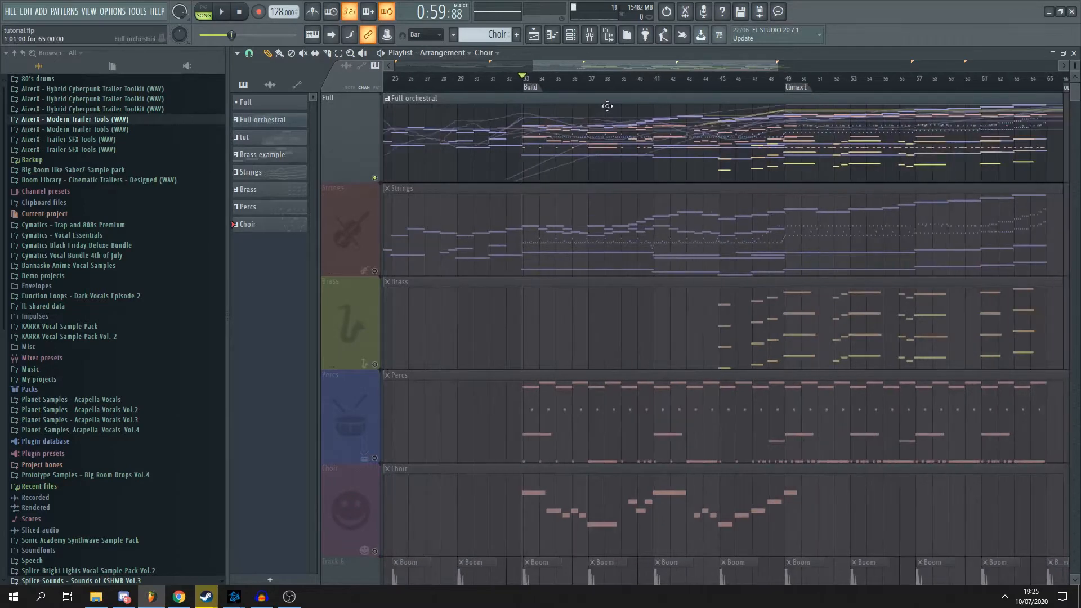
# - Listen to the full orchestral arrangement from the Build section up to shortly before Climax I, and stop playback
pyautogui.press('space')
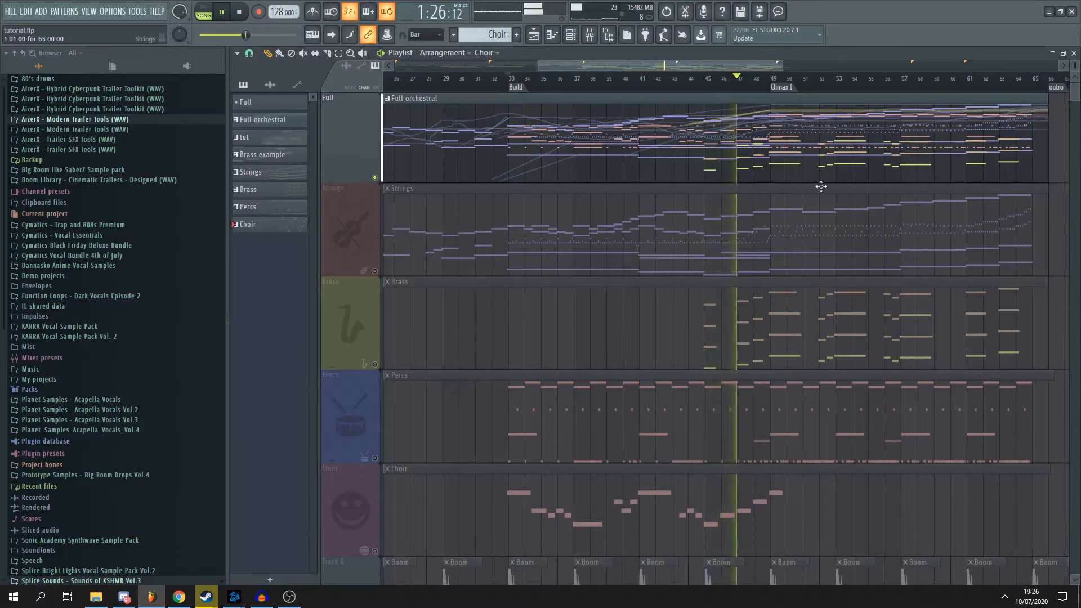
pyautogui.scroll(2, 762, 79)
pyautogui.moveTo(723, 67); pyautogui.dragTo(729, 66)
pyautogui.scroll(1, 778, 169)
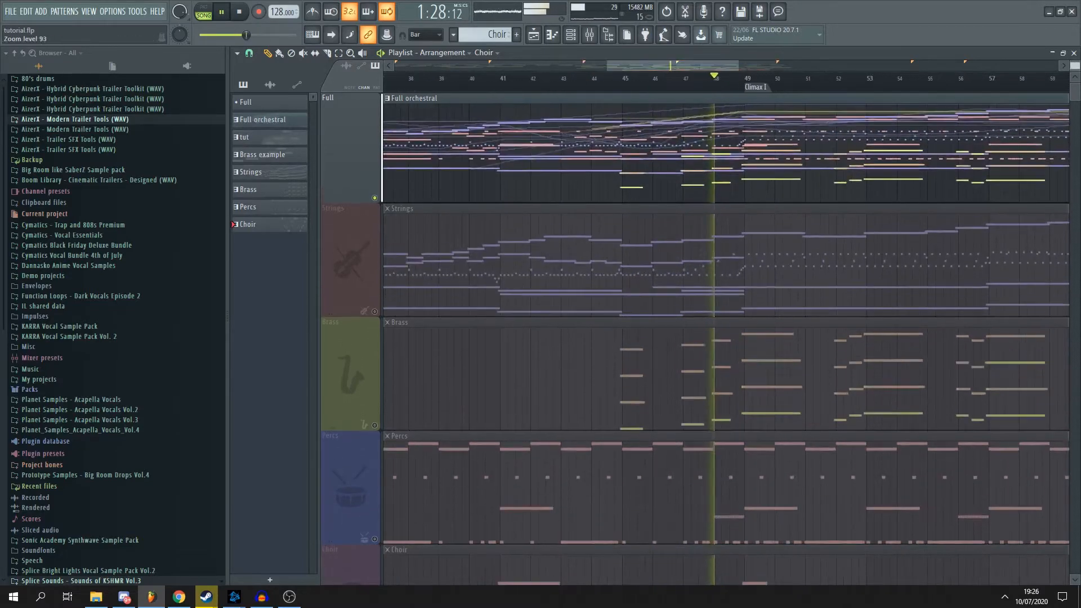
pyautogui.scroll(-1, 767, 191)
pyautogui.press('space')
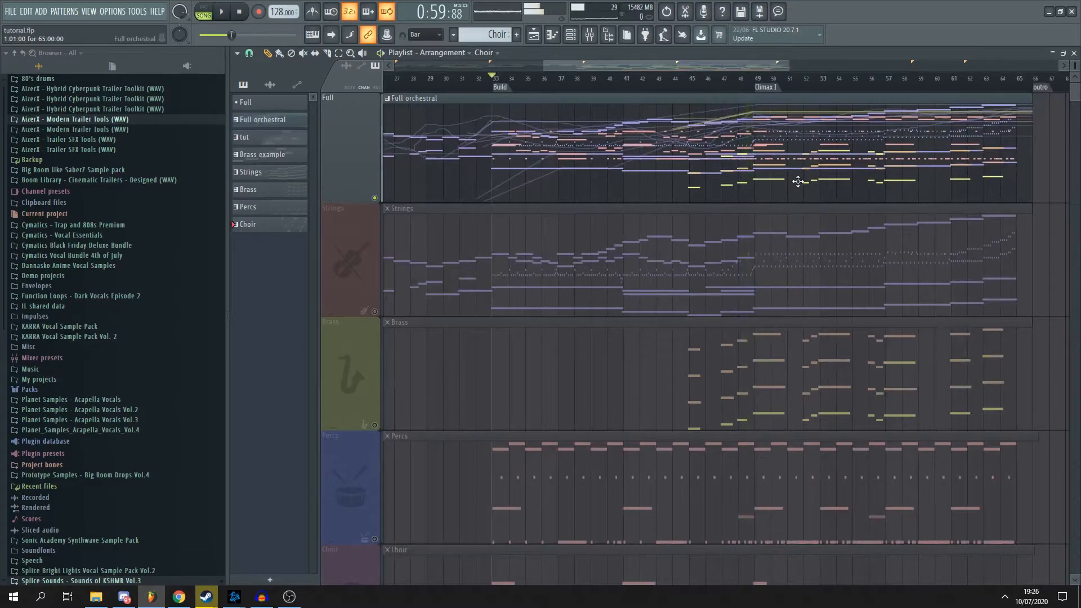
# - Move the playback position to the Climax I marker at bar 49
pyautogui.scroll(-2, 798, 177)
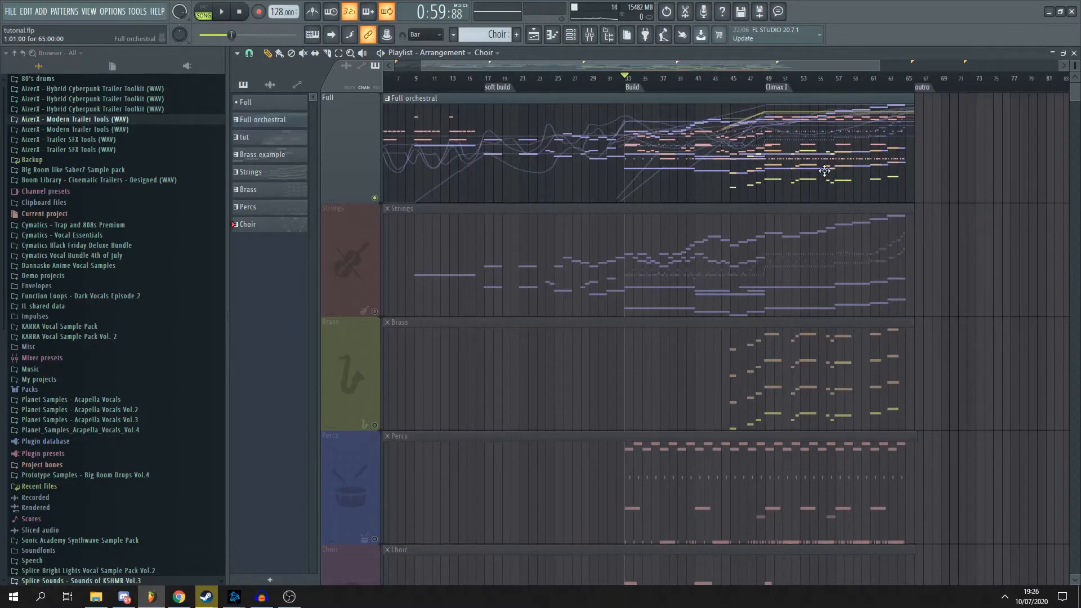
pyautogui.click(772, 81)
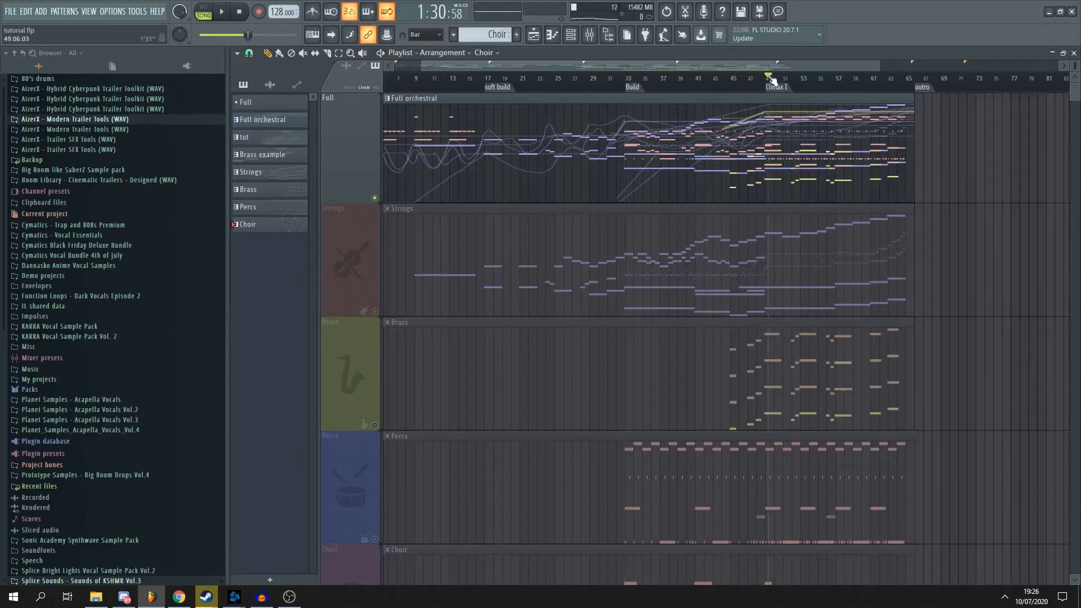
pyautogui.scroll(2, 839, 106)
pyautogui.scroll(1, 732, 129)
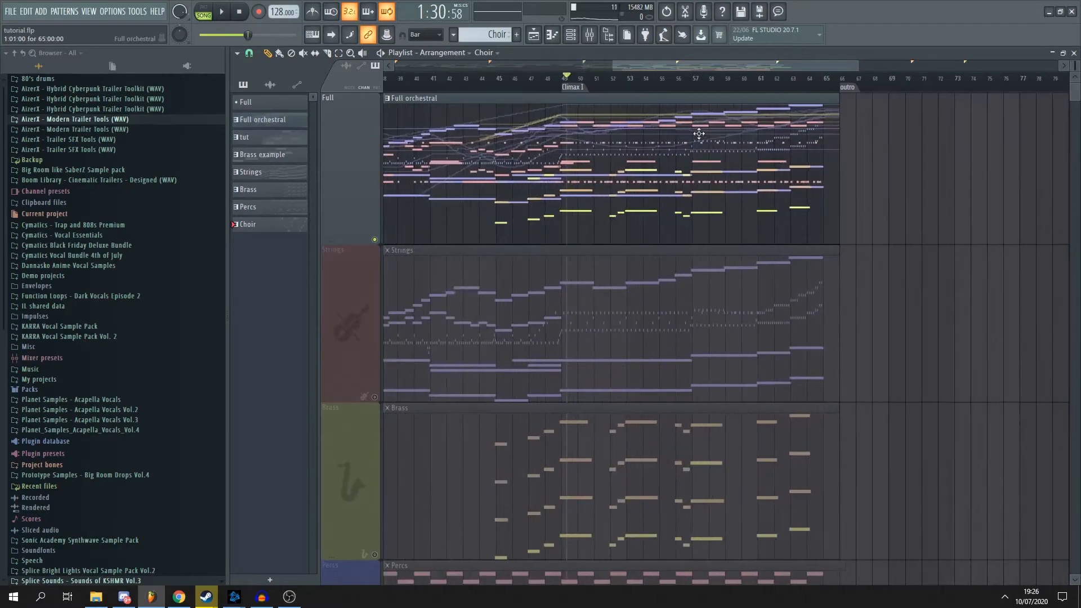
pyautogui.moveTo(693, 67); pyautogui.dragTo(622, 66)
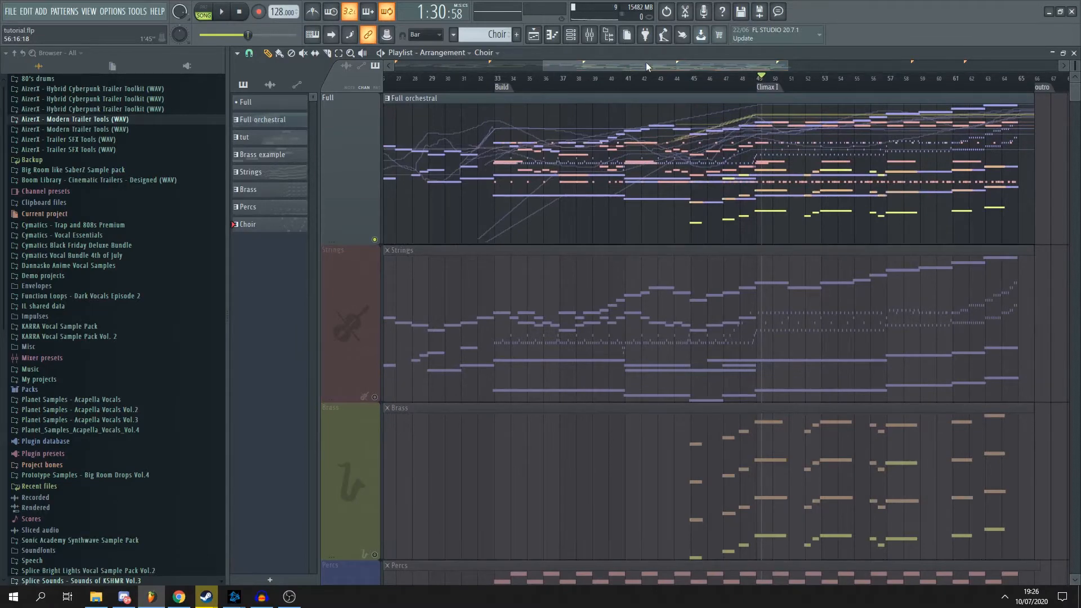
# - Make the Choir track the one heard instead of the Full orchestral track
pyautogui.scroll(-1, 607, 111)
pyautogui.scroll(-4, 577, 132)
pyautogui.scroll(4, 576, 133)
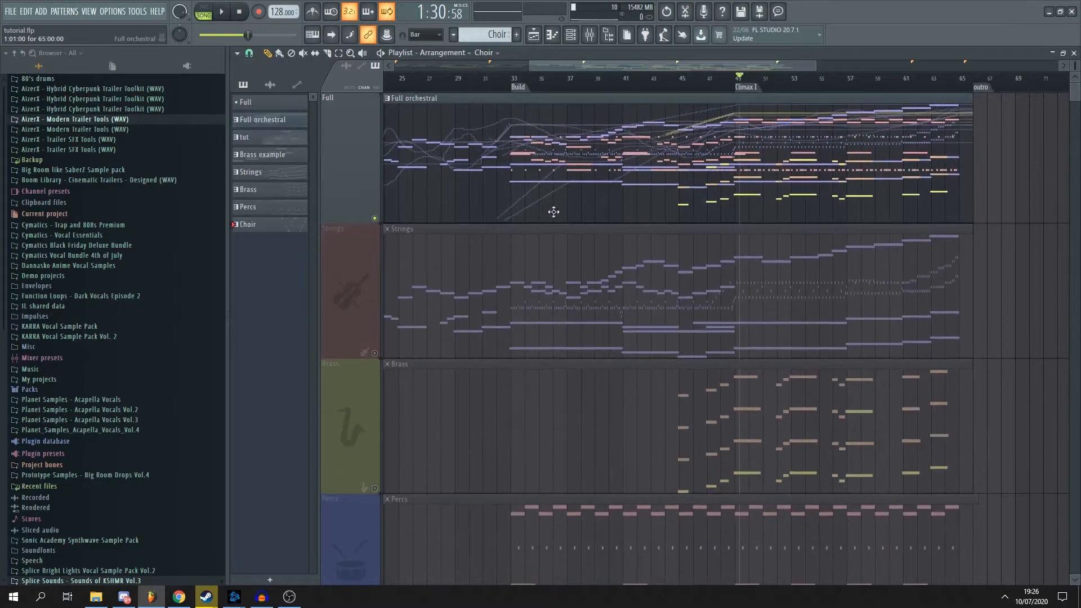
pyautogui.scroll(-4, 550, 191)
pyautogui.click(393, 443)
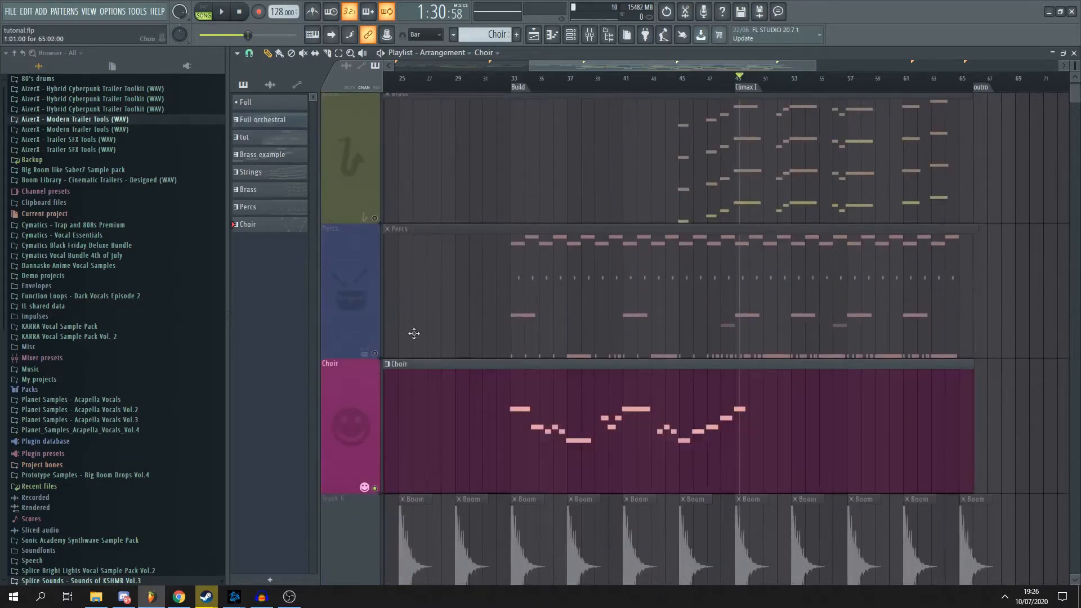
# - Look over the Boom, FX reverse, Signals and Hit tracks, and return the playback position to the Build marker
pyautogui.scroll(2, 410, 207)
pyautogui.scroll(-5, 495, 285)
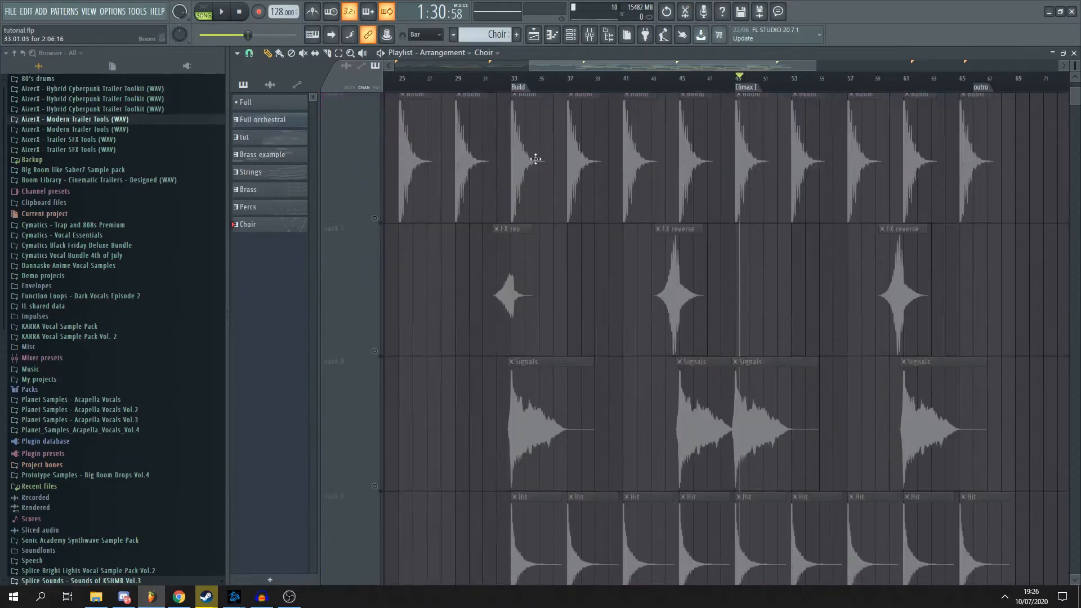
pyautogui.scroll(4, 549, 360)
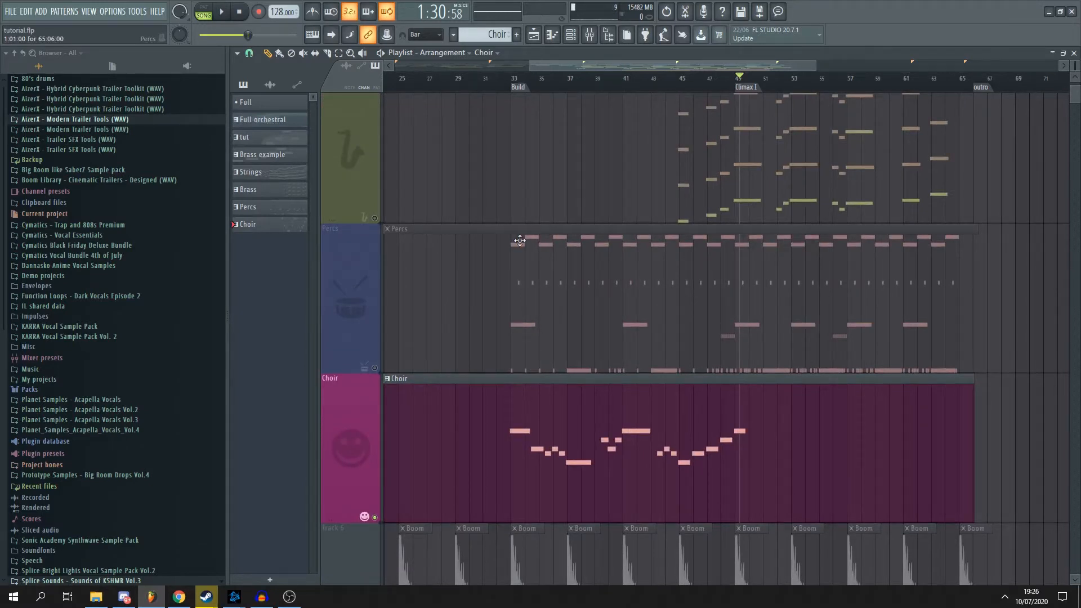
pyautogui.scroll(2, 574, 309)
pyautogui.click(493, 86)
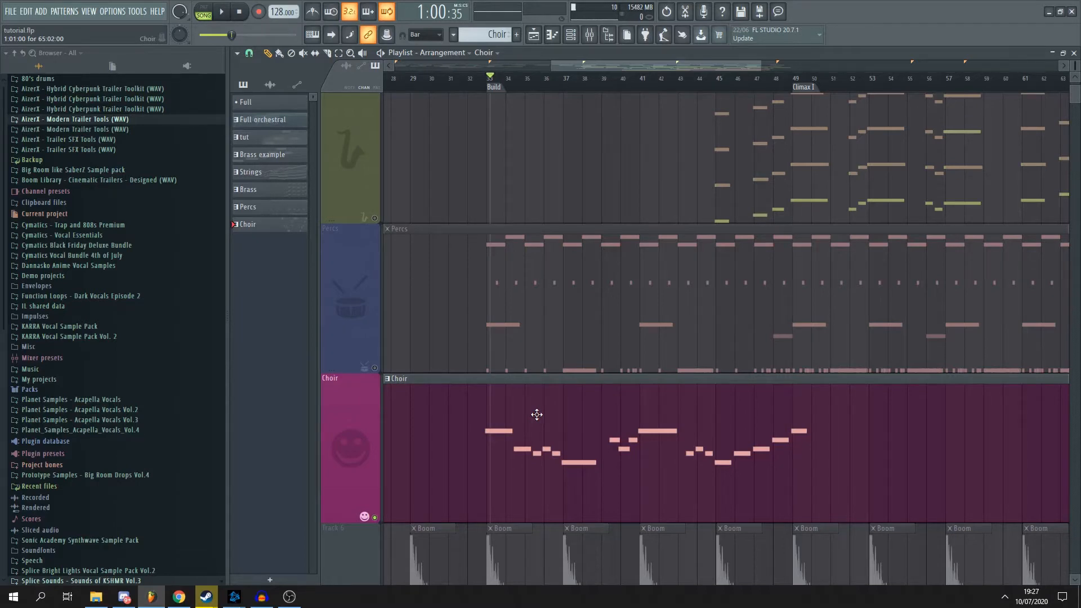
# - Open the Choir clip's Marcato notes in the piano roll for a closer look at the melody
pyautogui.doubleClick(537, 415)
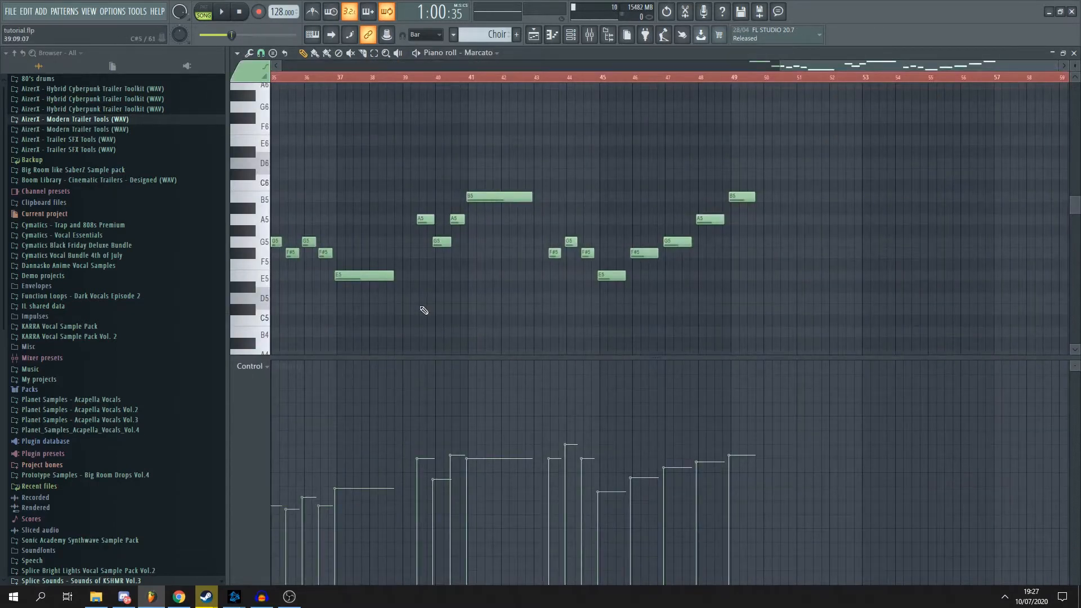
pyautogui.scroll(3, 512, 83)
pyautogui.scroll(4, 542, 93)
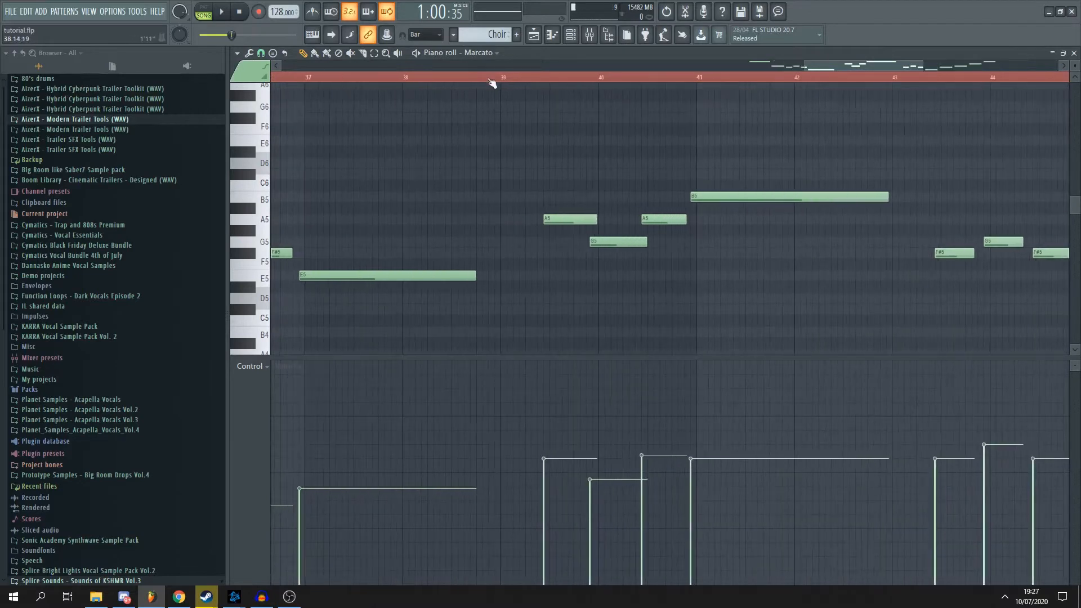
# - Mark the rest between the first two melody phrases as a time selection from 38:14:00 to 39:06:00
pyautogui.scroll(-3, 822, 112)
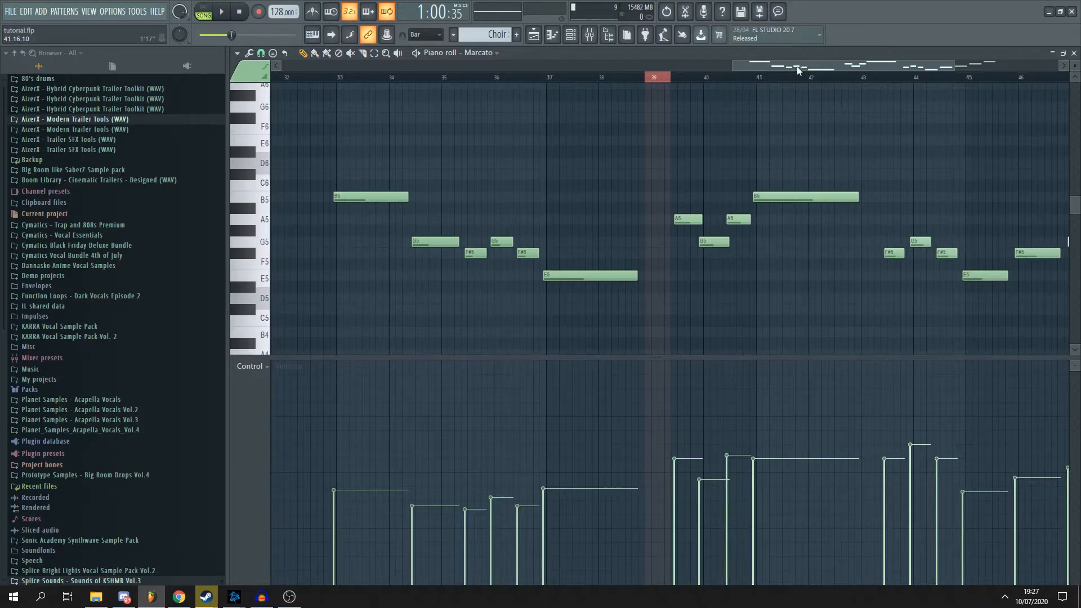
pyautogui.scroll(1, 542, 176)
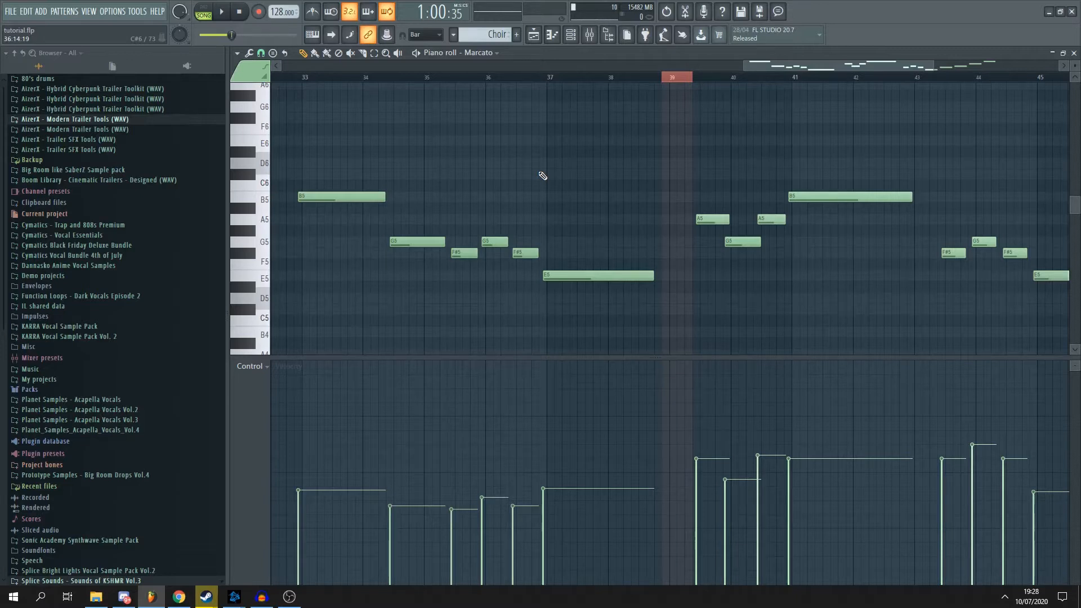
pyautogui.scroll(5, 543, 175)
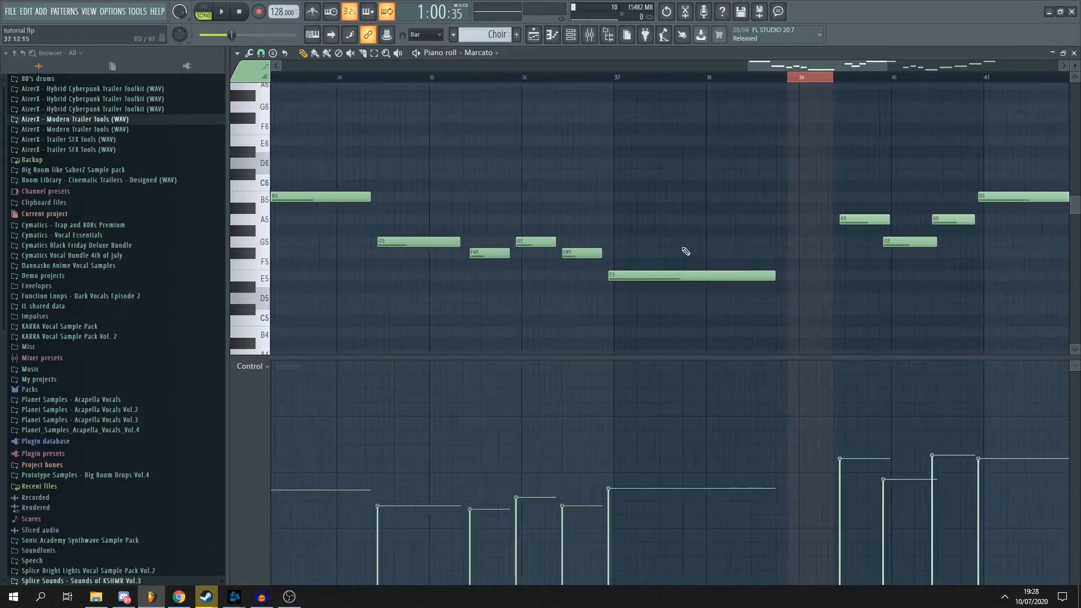
pyautogui.moveTo(710, 78); pyautogui.dragTo(794, 79)
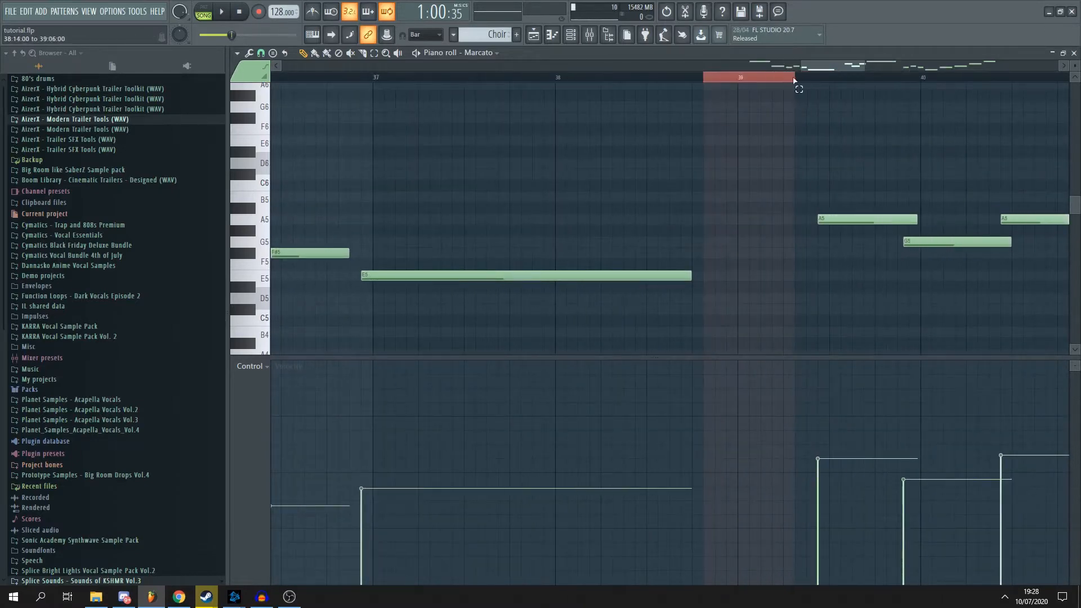
# - Clear the time selection around bar 39 and close the Marcato piano roll
pyautogui.scroll(-8, 816, 147)
pyautogui.hscroll(5, 816, 93)
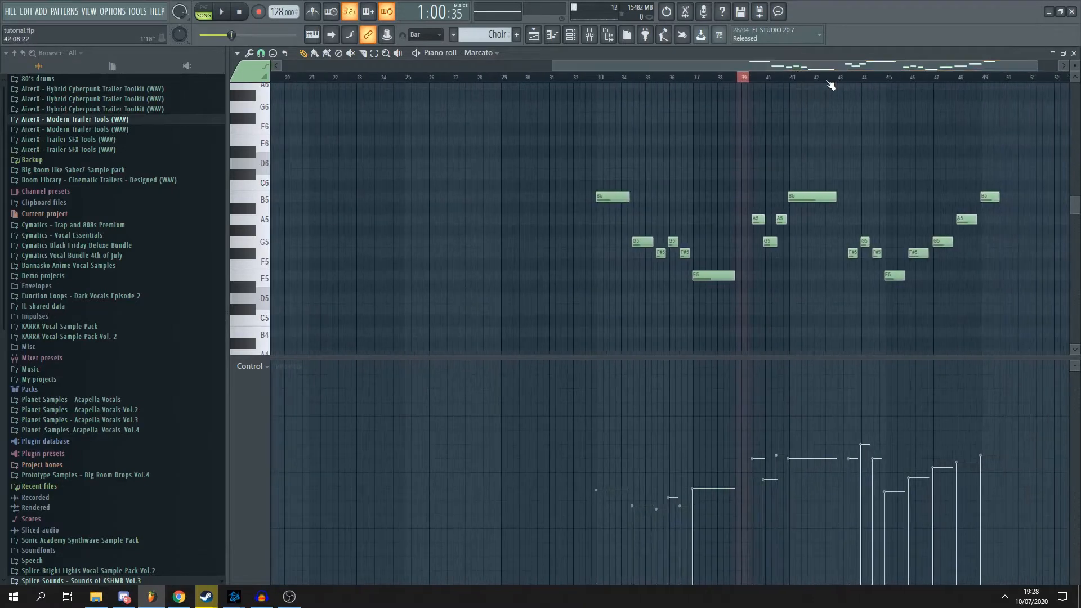
pyautogui.scroll(-3, 822, 160)
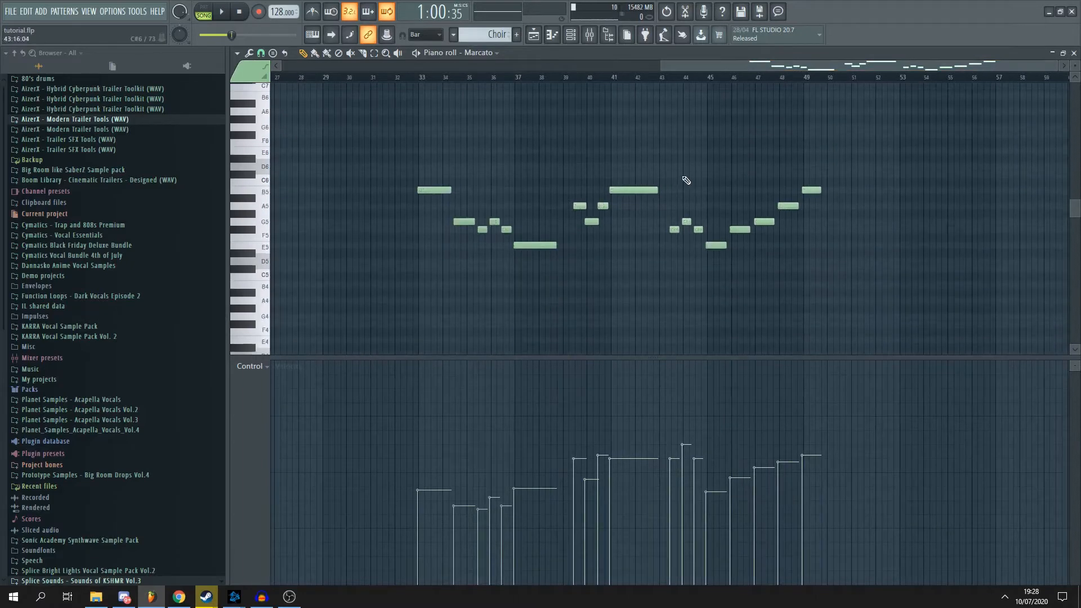
pyautogui.click(1074, 53)
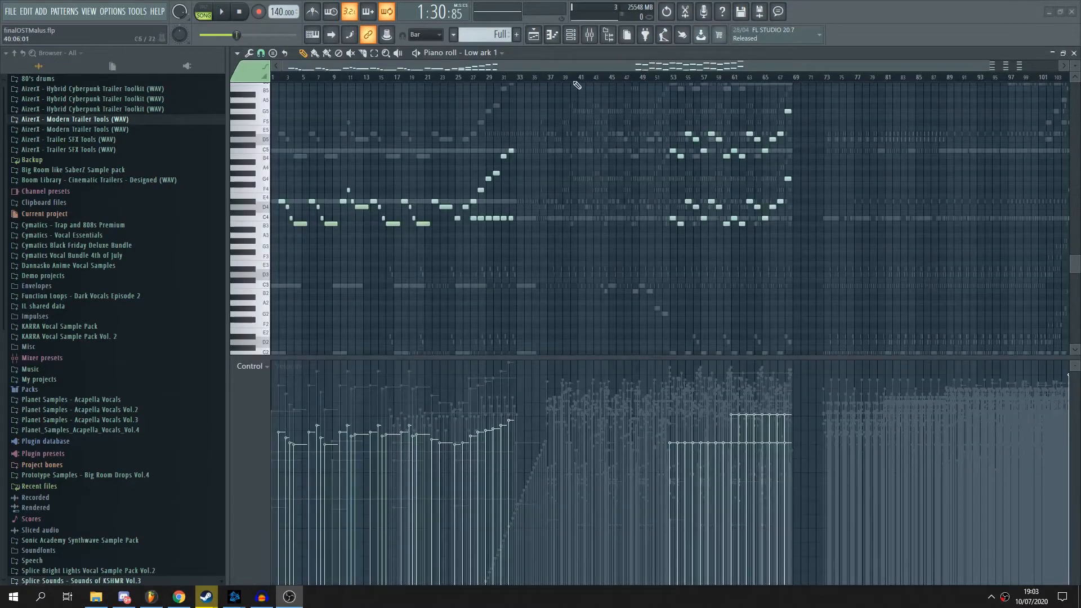
# - Set the playback position just after bar 16 in the finalOSTMalus.flp project and close the Low ark 1 piano roll
pyautogui.scroll(2, 514, 82)
pyautogui.moveTo(521, 77); pyautogui.dragTo(301, 105)
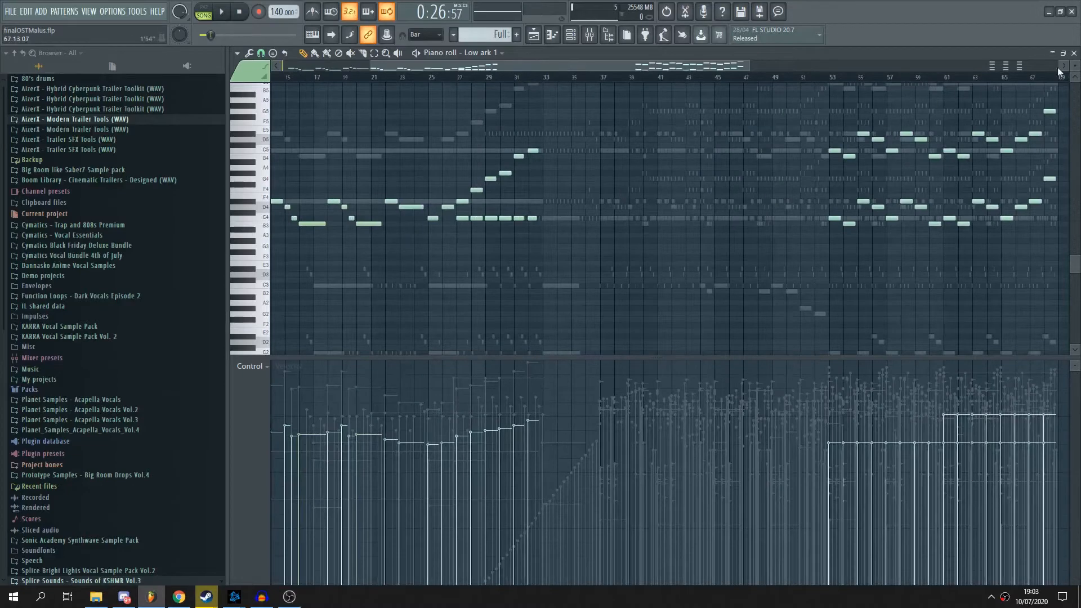
pyautogui.click(1074, 53)
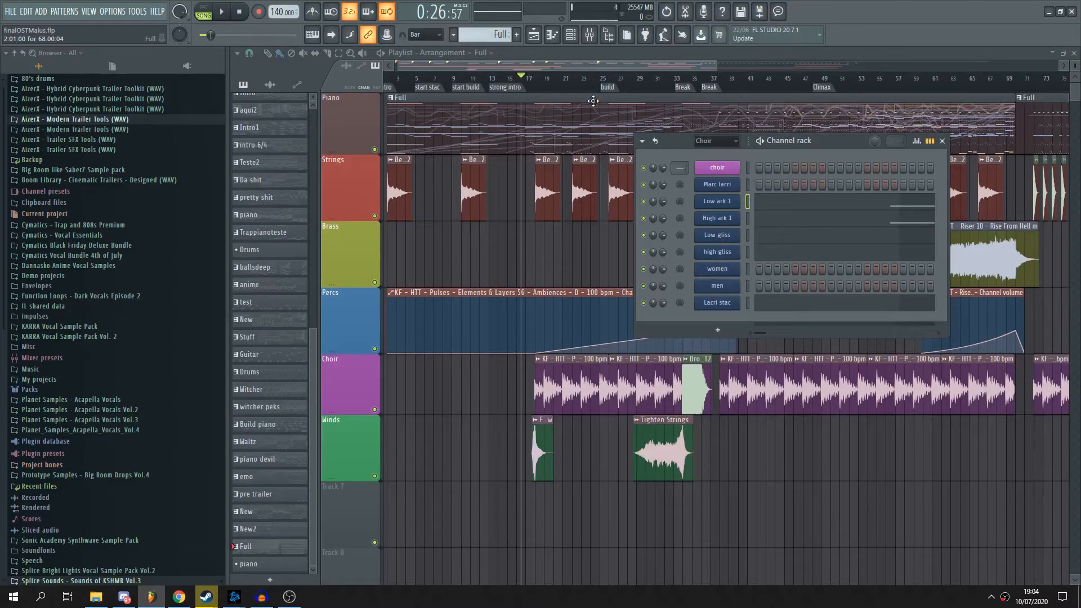
# - Hide the channel rack so the playlist tracks are fully uncovered
pyautogui.scroll(1, 572, 180)
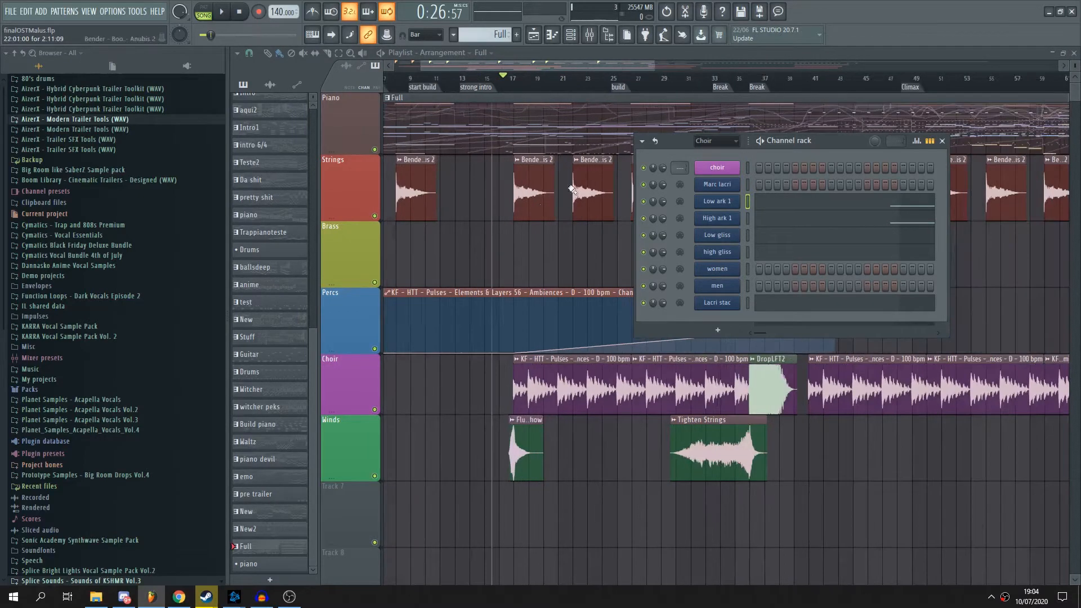
pyautogui.rightClick(555, 238)
pyautogui.scroll(1, 555, 233)
pyautogui.scroll(2, 554, 224)
pyautogui.scroll(-1, 561, 216)
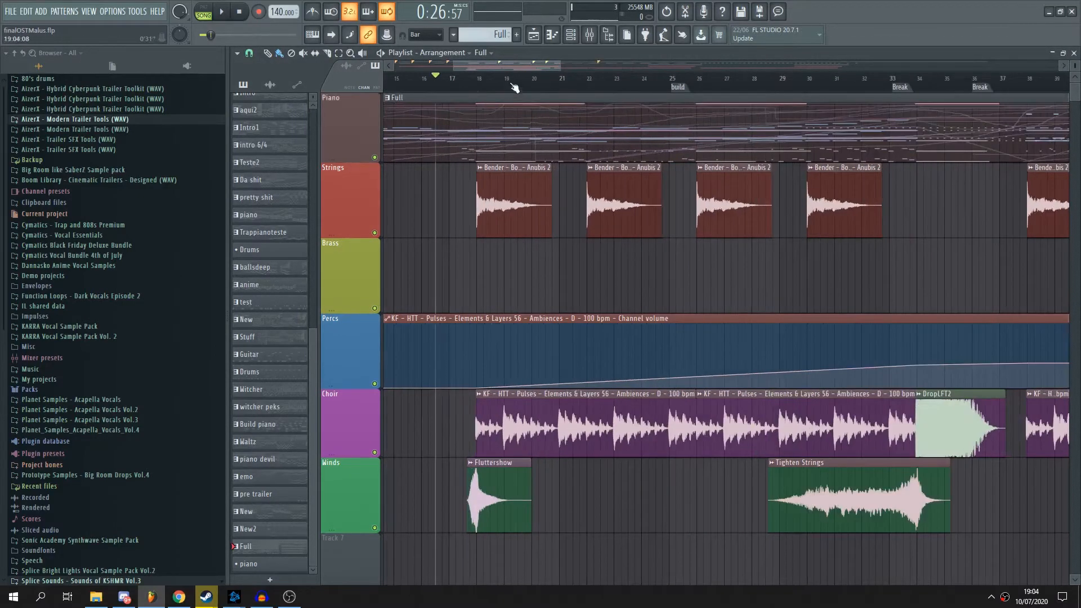
# - Play the arrangement from just before bar 18, where the first Choir audio clips begin
pyautogui.scroll(-2, 498, 115)
pyautogui.scroll(-2, 658, 136)
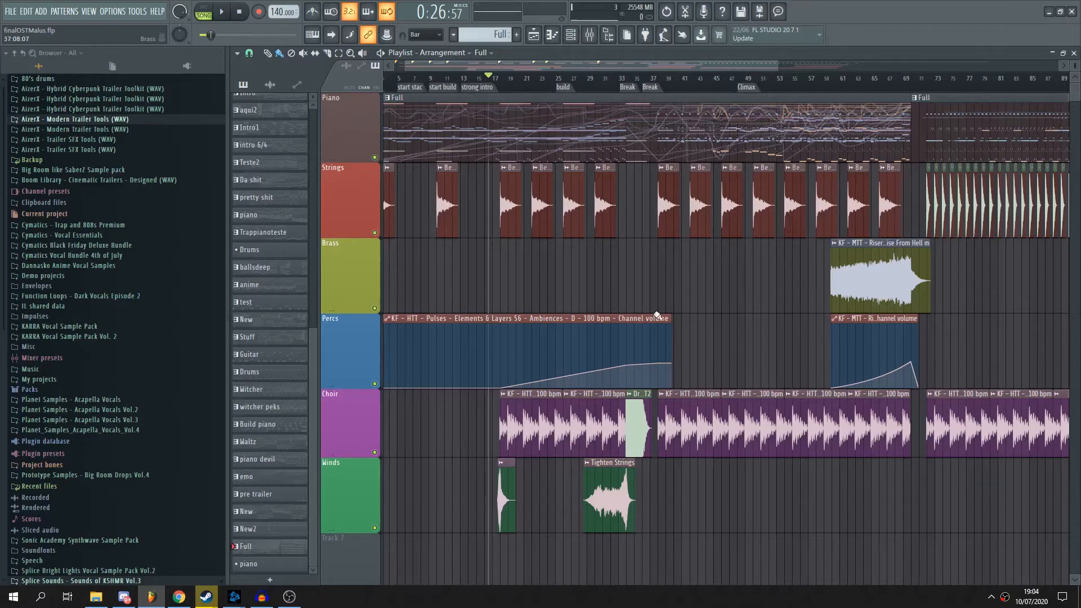
pyautogui.scroll(5, 498, 86)
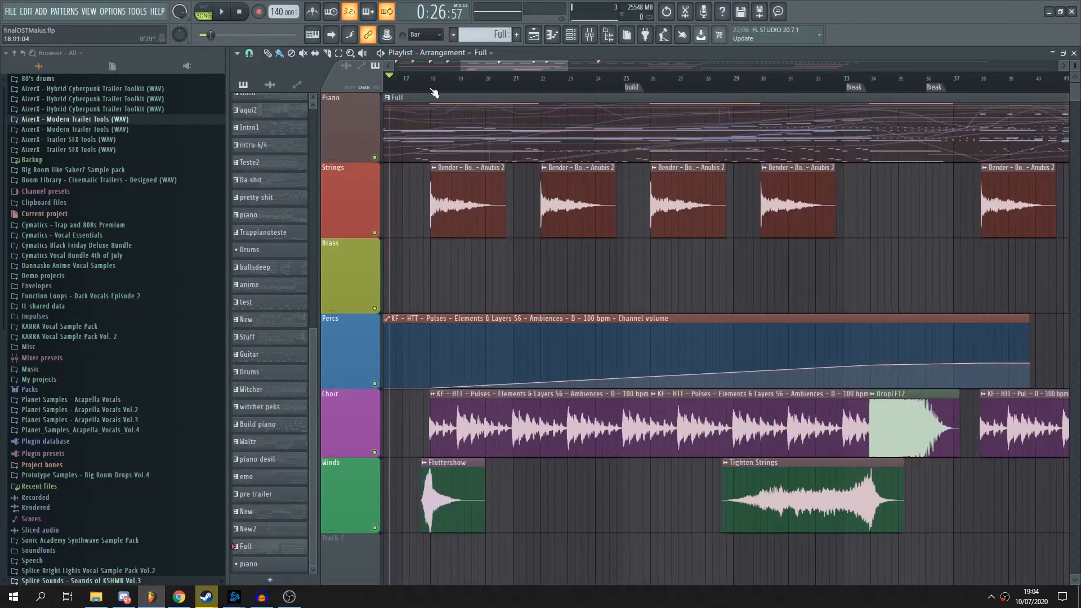
pyautogui.scroll(-4, 504, 70)
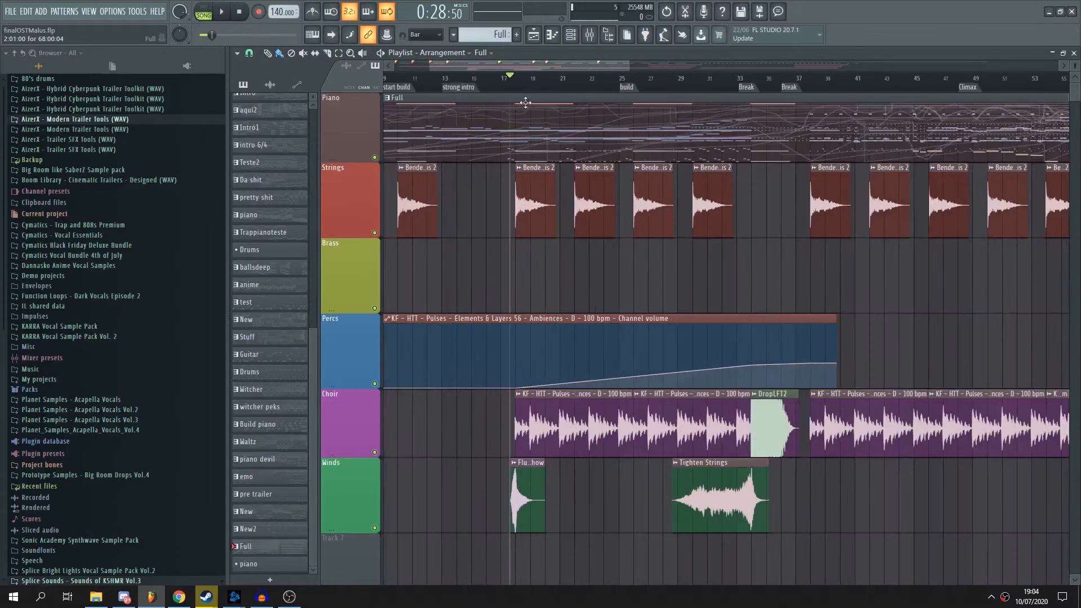
pyautogui.click(523, 78)
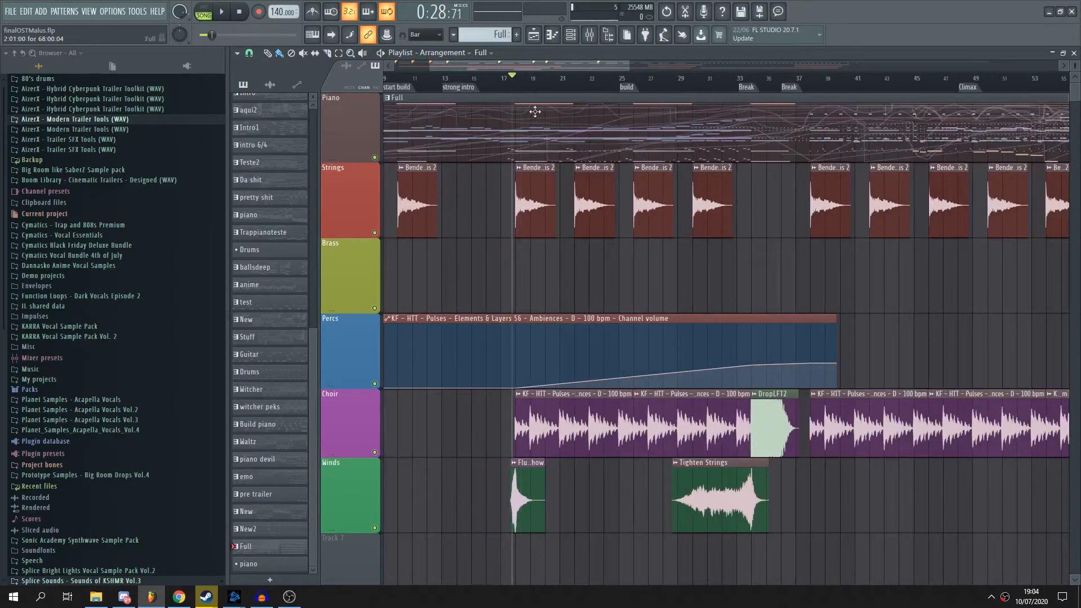
pyautogui.scroll(1, 549, 115)
pyautogui.press('space')
pyautogui.hscroll(1, 579, 89)
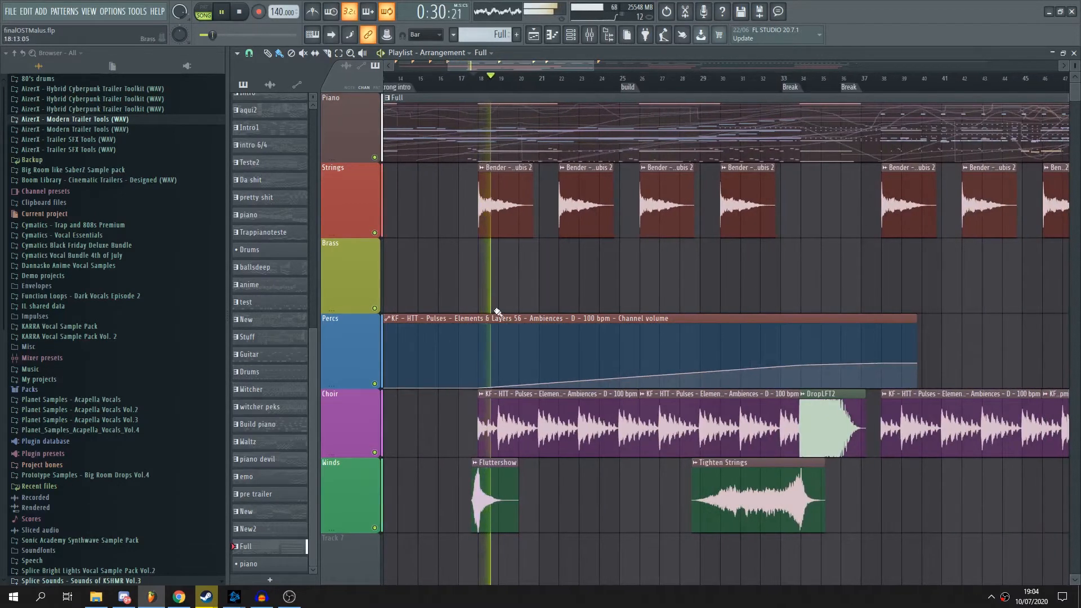
# - Solo the Piano track, listen to its orchestral pattern up to the first Break marker, and stop playback
pyautogui.rightClick(375, 158)
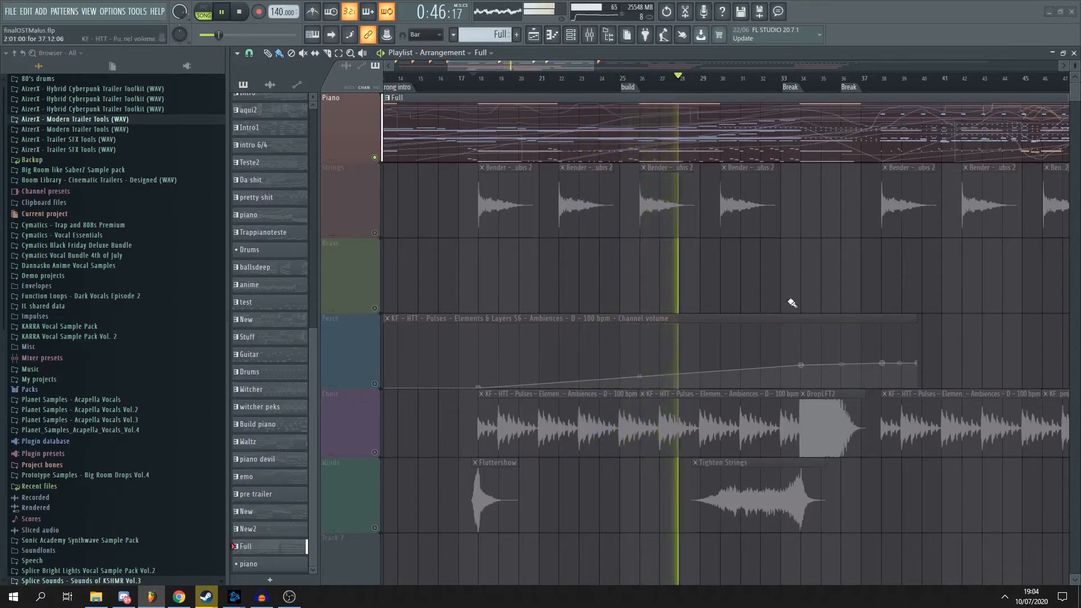
pyautogui.moveTo(589, 68); pyautogui.dragTo(632, 73)
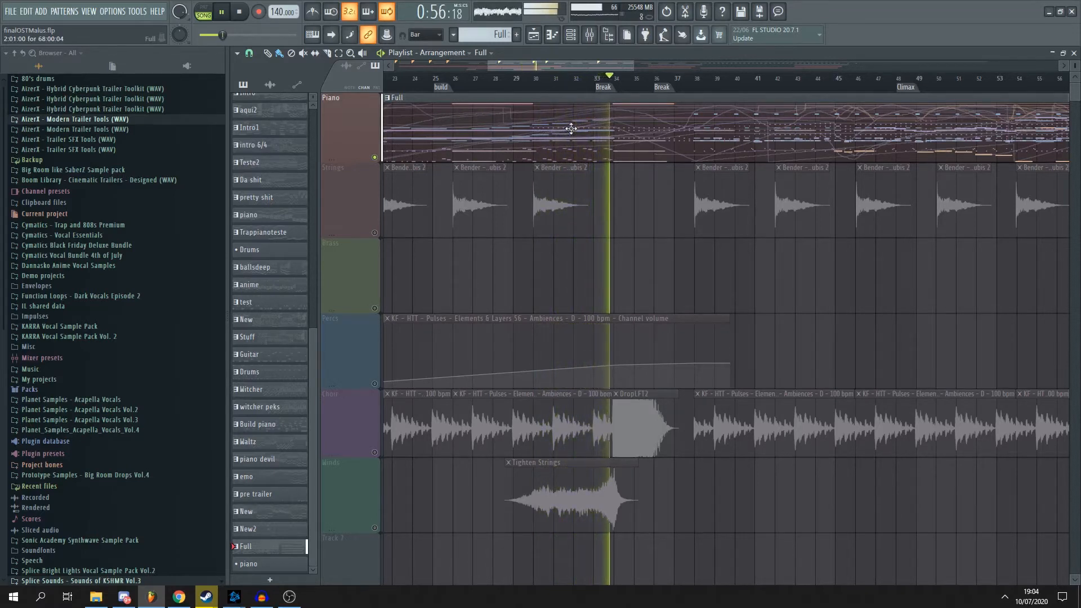
pyautogui.press('space')
pyautogui.scroll(-2, 534, 230)
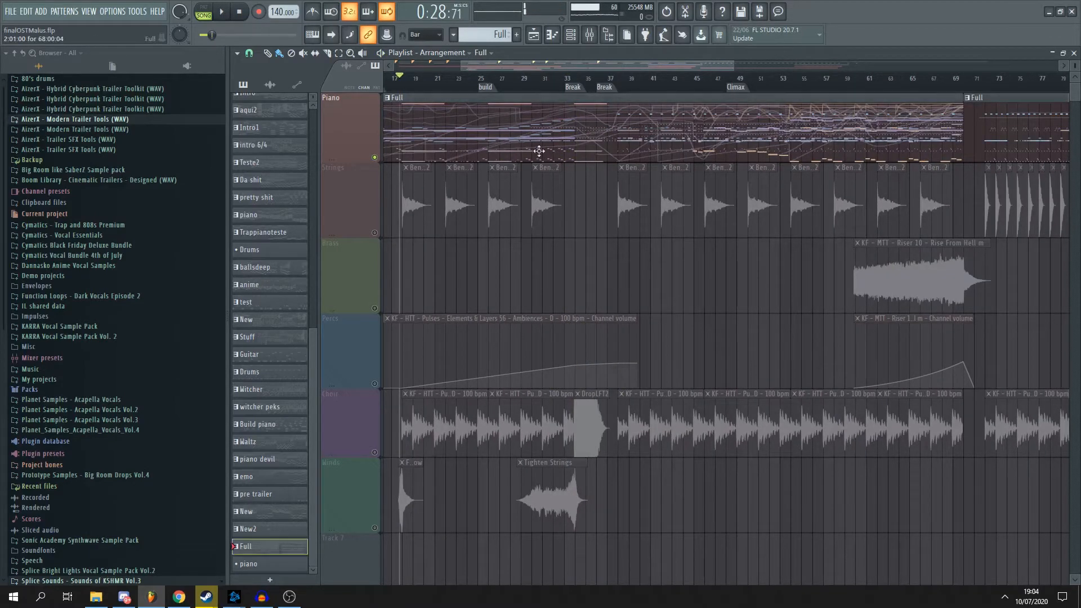
# - Open the Low ark 1 channel's piano roll and examine its melody across the opening bars and the sections that follow
pyautogui.press('F6')
pyautogui.rightClick(726, 201)
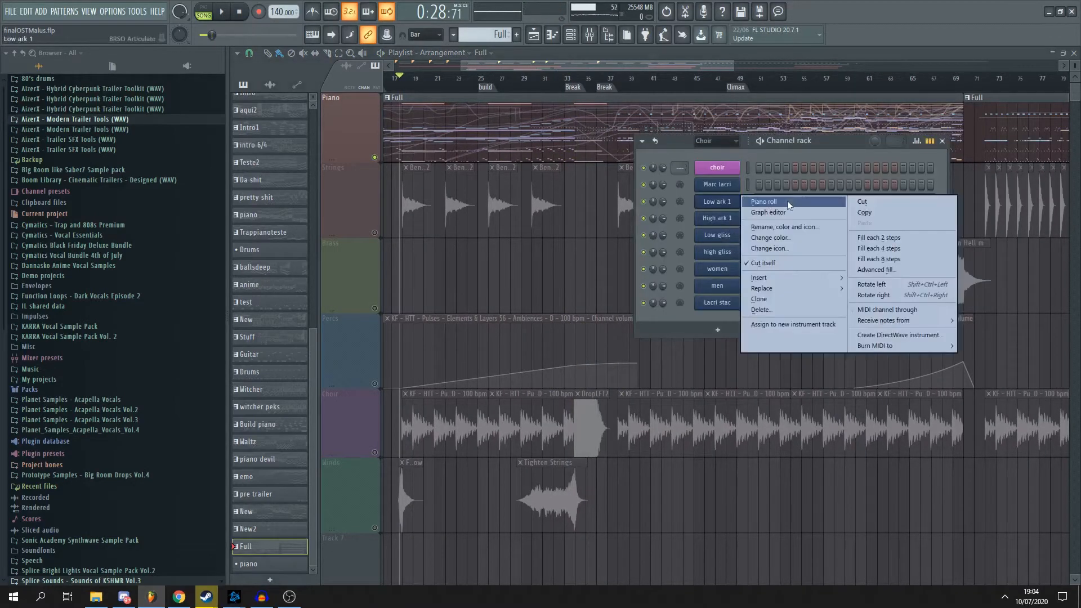
pyautogui.click(787, 200)
pyautogui.scroll(3, 459, 259)
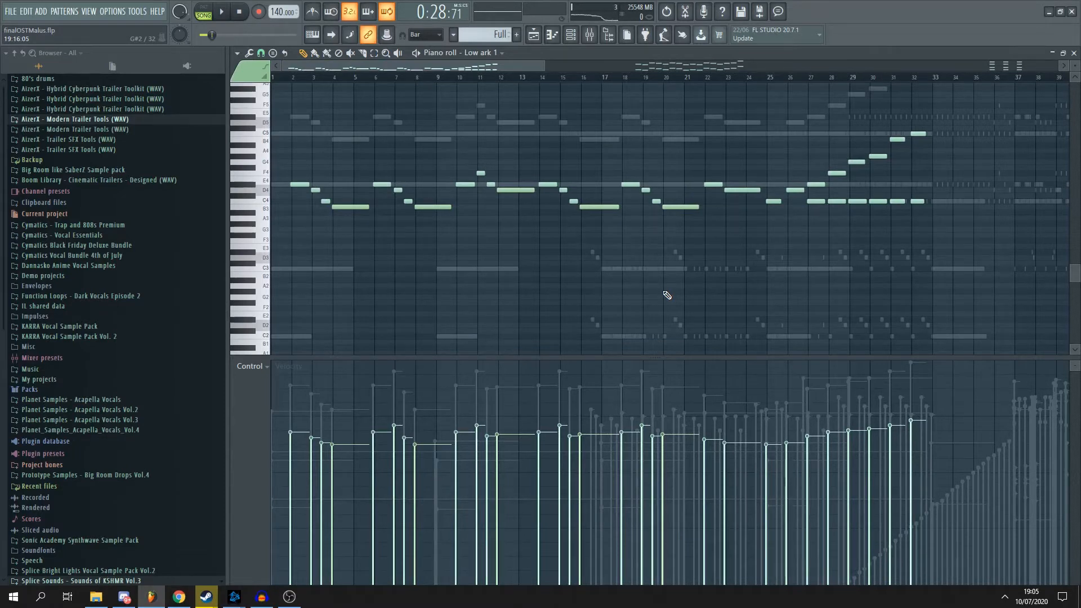
pyautogui.scroll(-4, 667, 295)
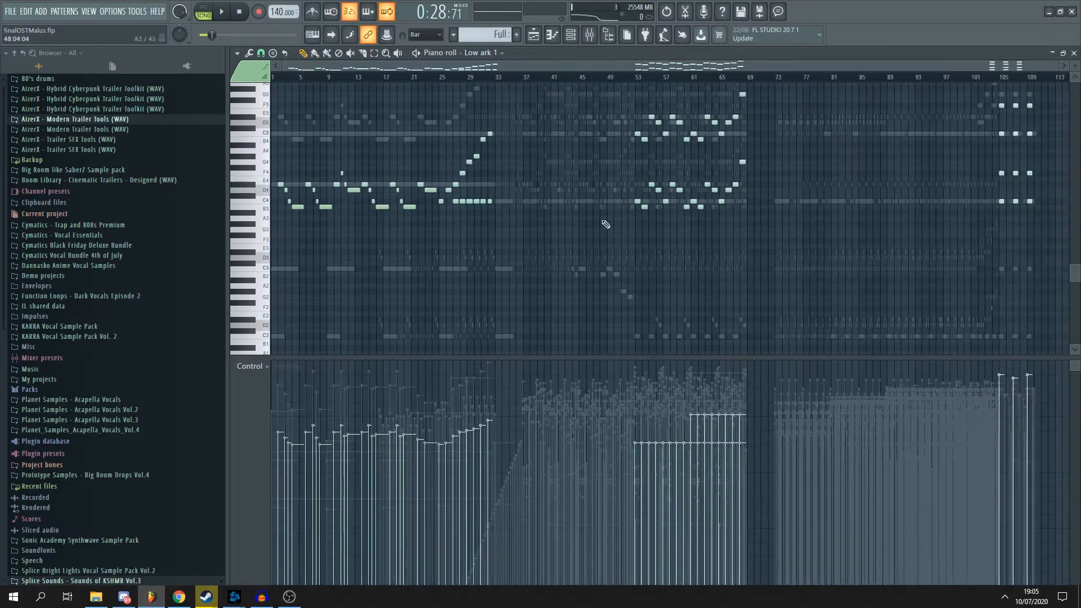
pyautogui.scroll(4, 605, 224)
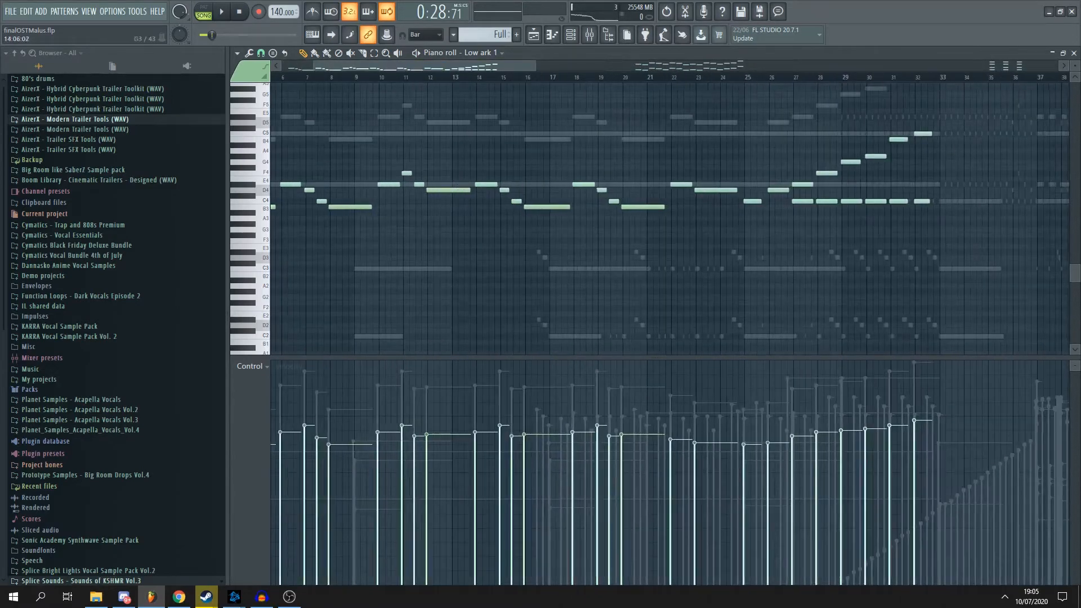
pyautogui.scroll(-2, 488, 232)
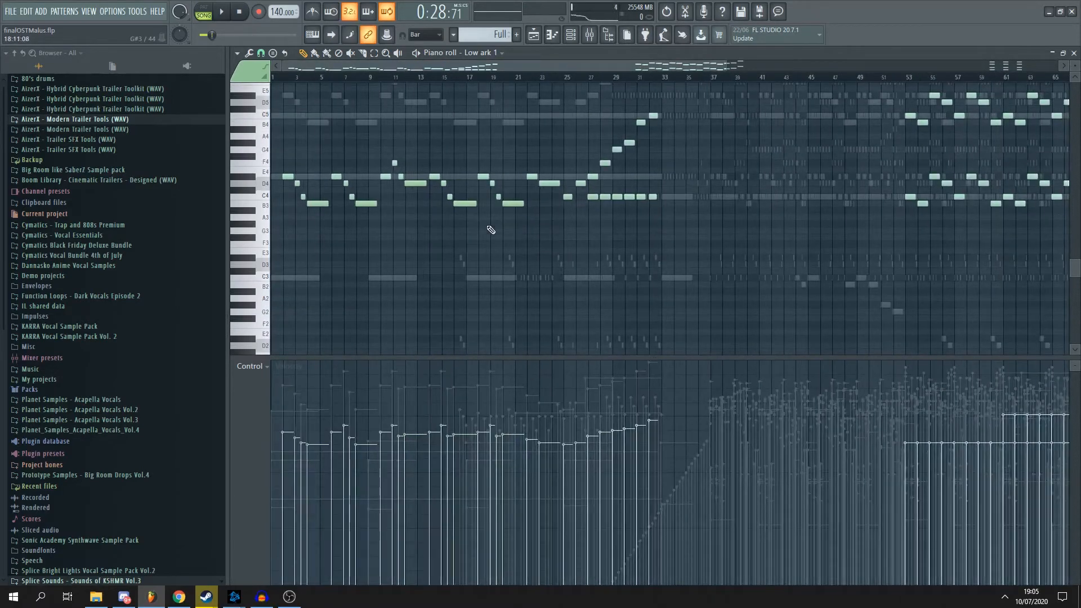
pyautogui.hotkey('alt', 'Tab')
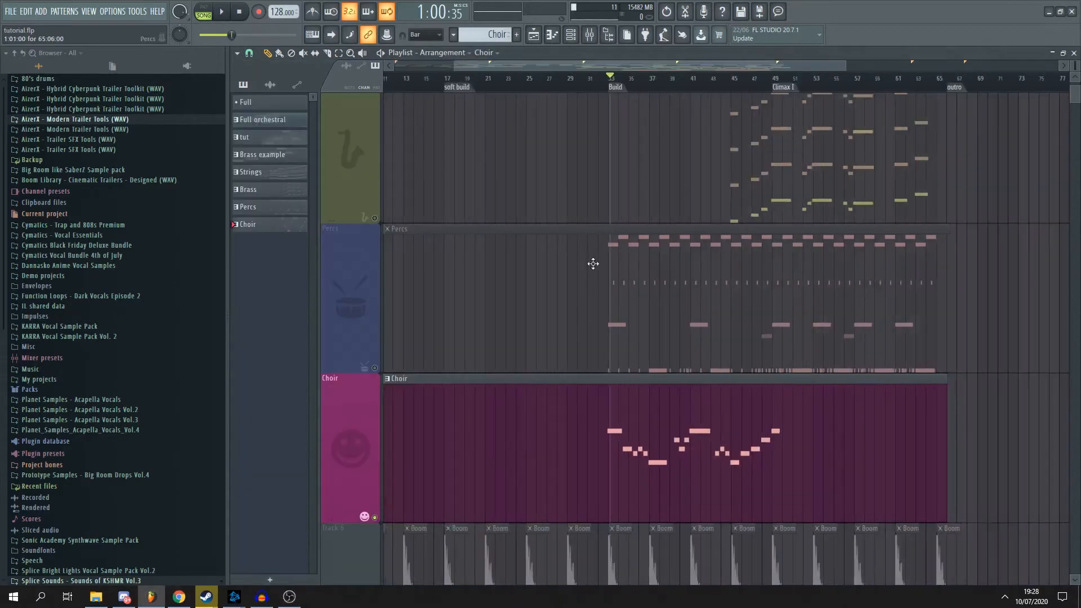
# - In the tutorial.flp project, play the soloed Choir track from the Build marker at bar 33, then stop playback
pyautogui.scroll(-2, 591, 261)
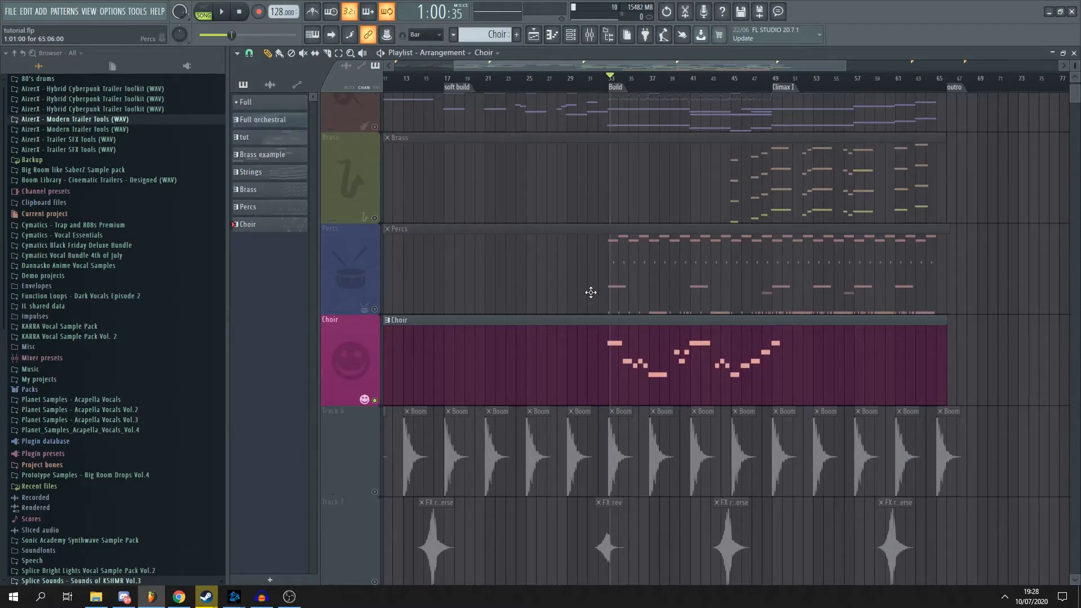
pyautogui.press('space')
pyautogui.scroll(3, 591, 304)
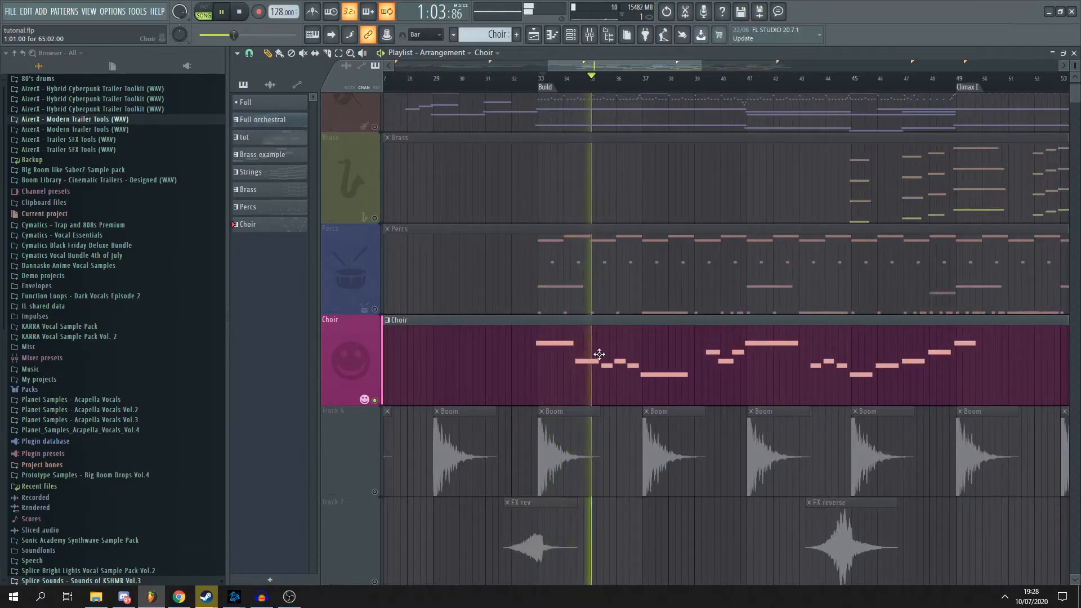
pyautogui.press('space')
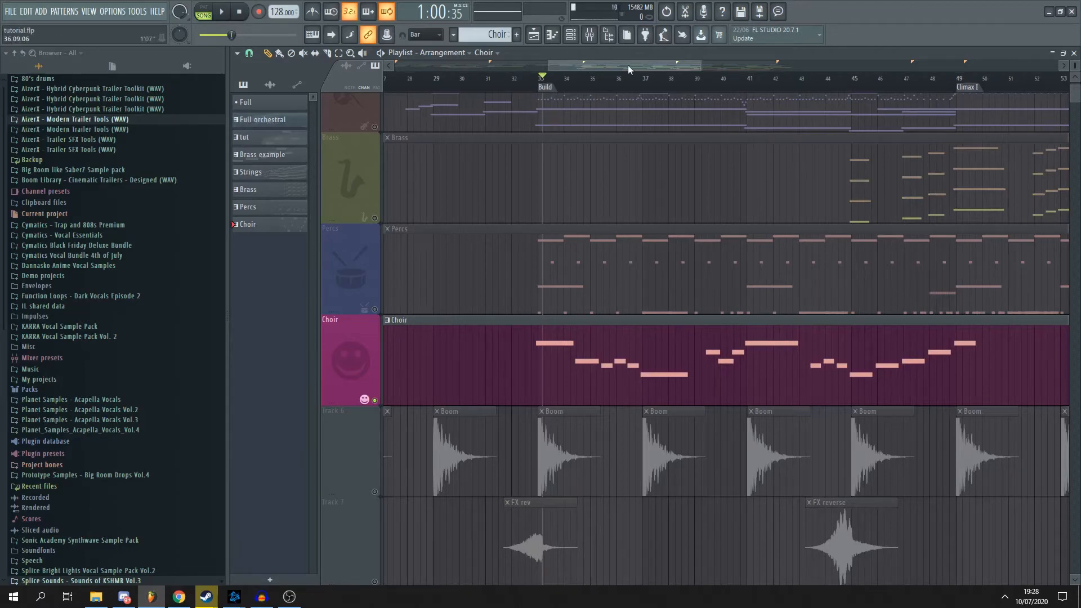
# - Take the Choir track out of solo and mute the Choir, Percs, Brass and Strings tracks
pyautogui.scroll(-3, 583, 63)
pyautogui.moveTo(1075, 65); pyautogui.dragTo(1074, 79)
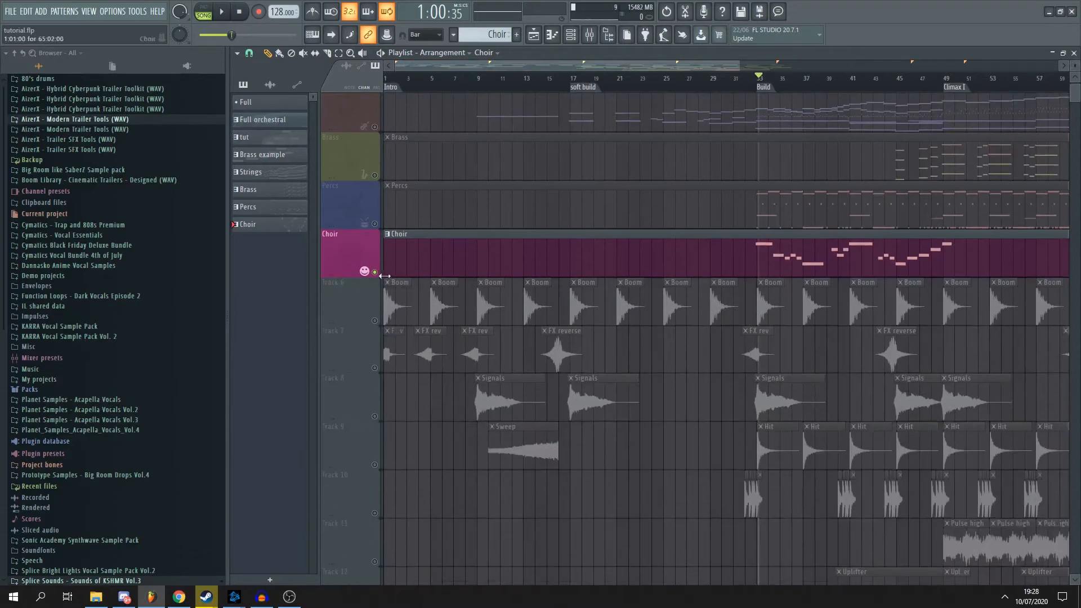
pyautogui.keyDown('ctrl'); pyautogui.click(374, 272); pyautogui.keyUp('ctrl')
pyautogui.click(374, 272)
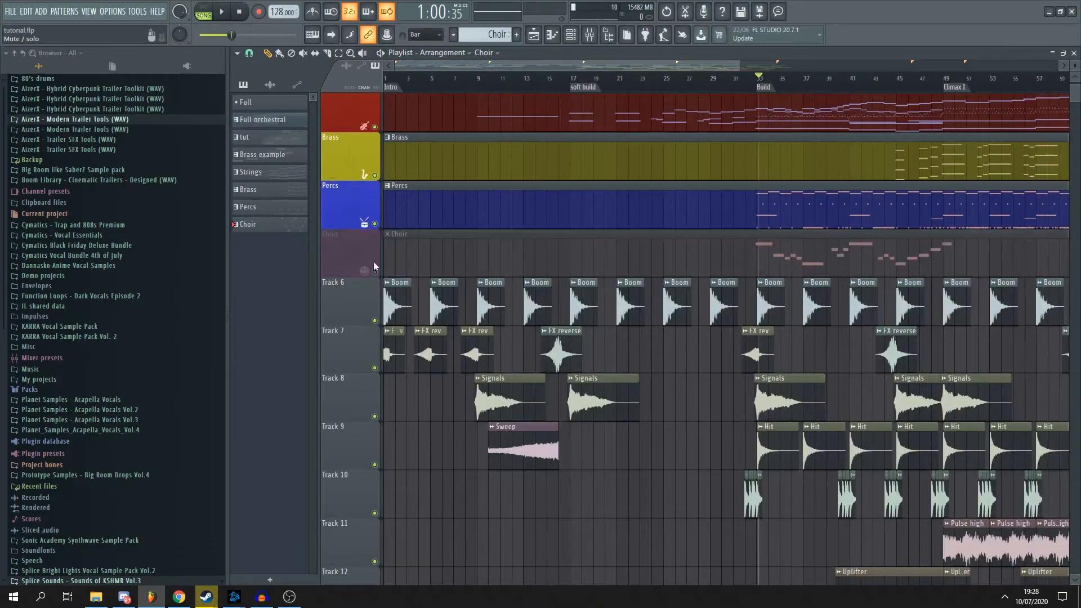
pyautogui.scroll(1, 384, 228)
pyautogui.click(375, 280)
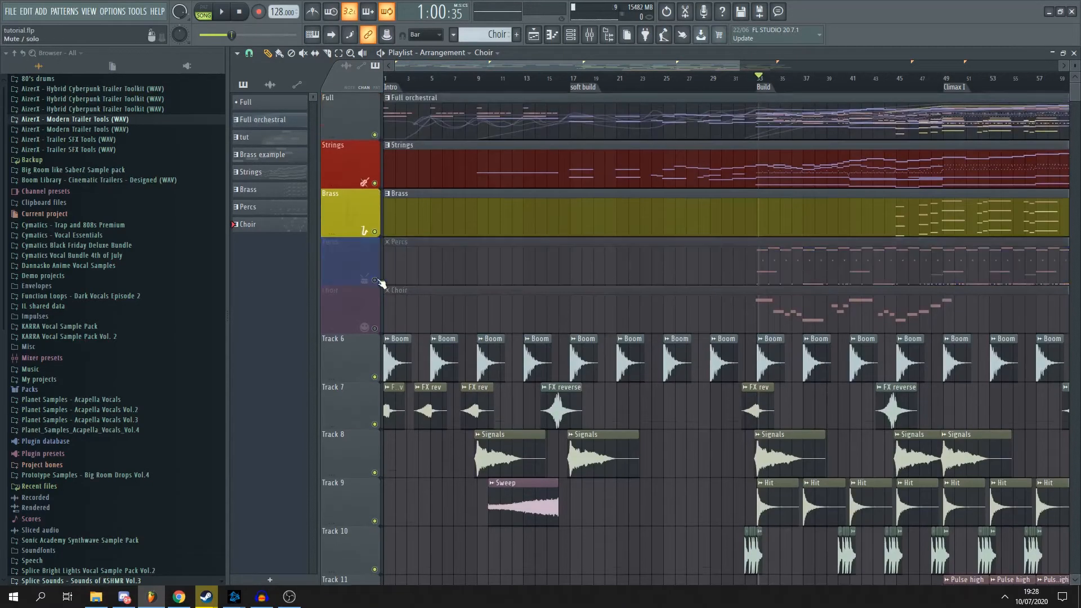
pyautogui.click(374, 231)
pyautogui.click(374, 184)
# - Look over the sound effect clips on Track 6 and the tracks below it, from the Intro through the Build section
pyautogui.scroll(3, 557, 264)
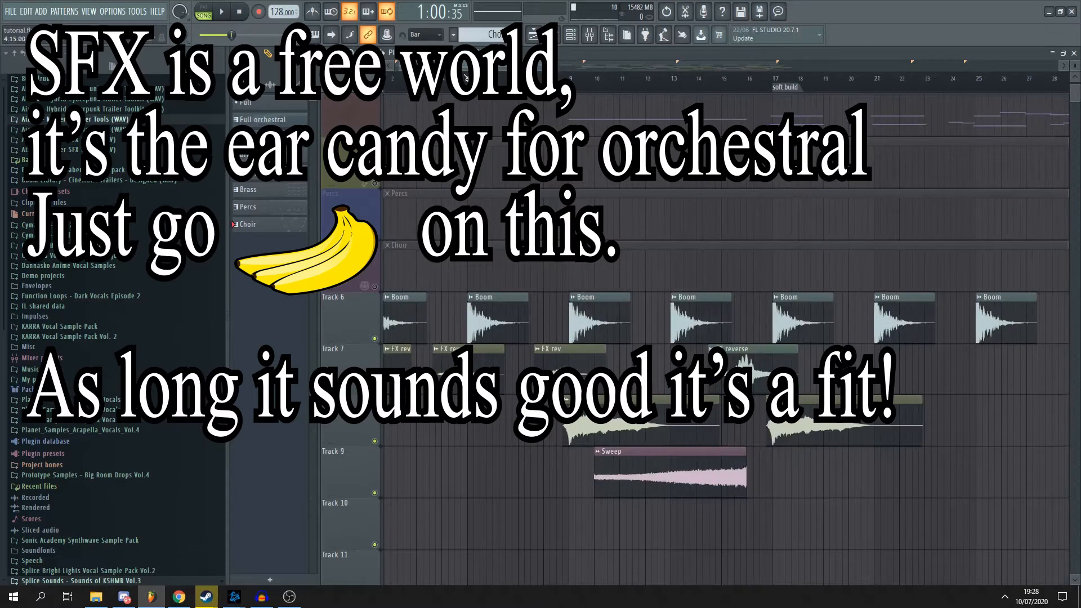
pyautogui.scroll(-4, 412, 214)
pyautogui.scroll(-1, 428, 219)
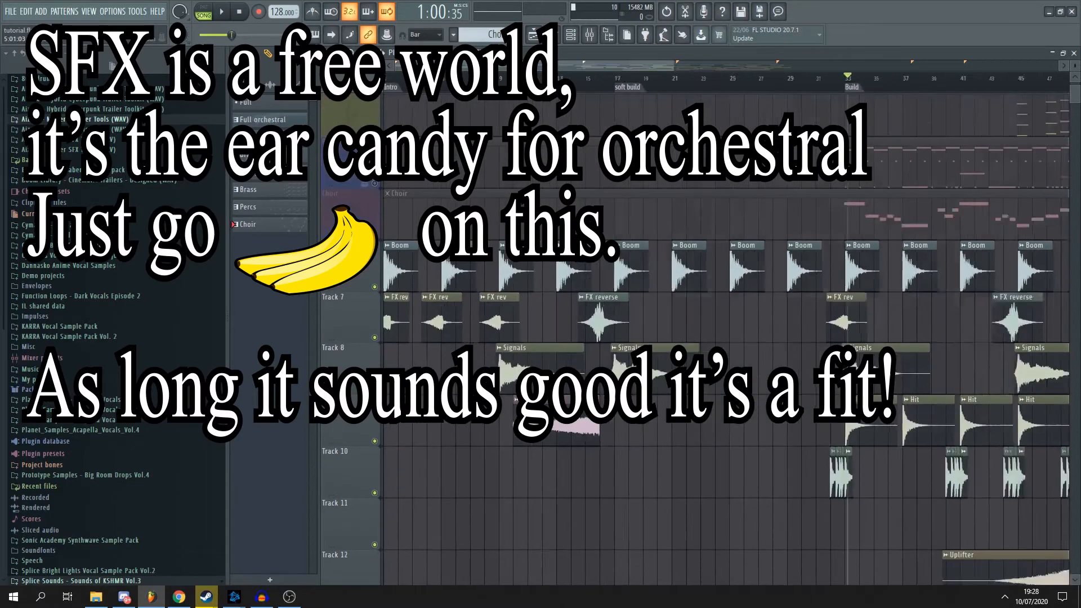
pyautogui.scroll(-1, 442, 225)
pyautogui.scroll(1, 442, 225)
pyautogui.scroll(2, 450, 225)
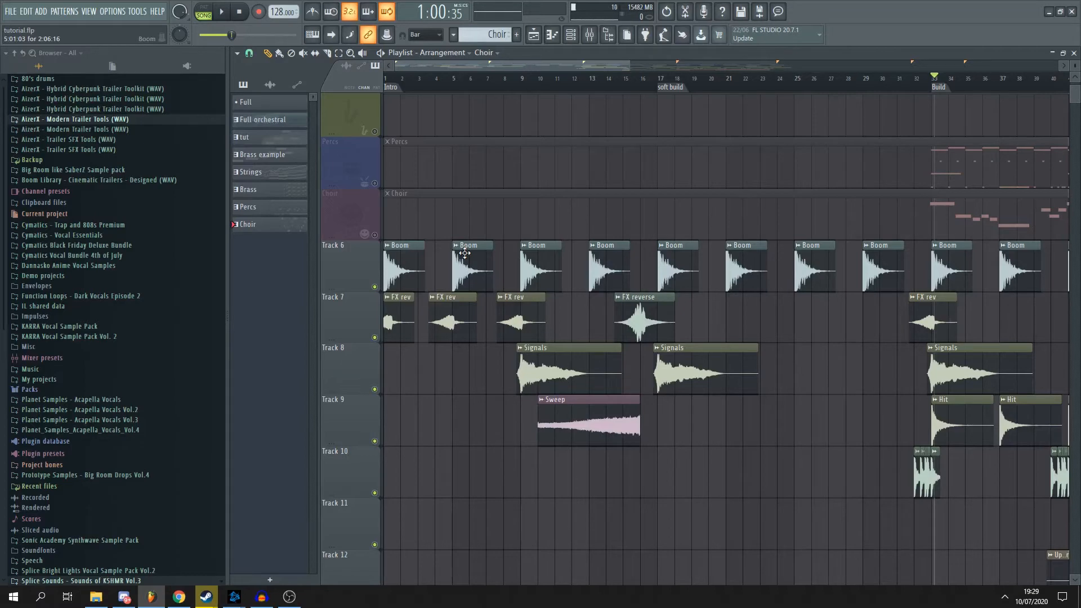
# - Examine how the Boom, FX rev, Signals and Sweep clips on Tracks 6 to 9 are spaced across the first 16 bars
pyautogui.scroll(3, 584, 113)
pyautogui.moveTo(487, 63); pyautogui.dragTo(447, 68)
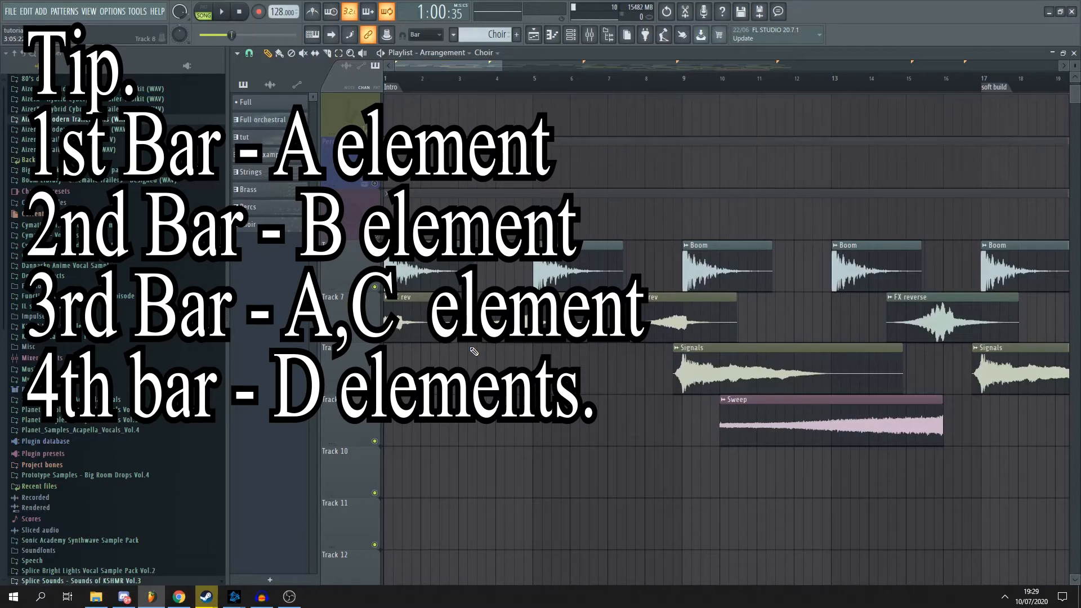
pyautogui.scroll(1, 474, 352)
pyautogui.scroll(2, 454, 281)
pyautogui.moveTo(426, 67); pyautogui.dragTo(421, 68)
pyautogui.scroll(-2, 495, 269)
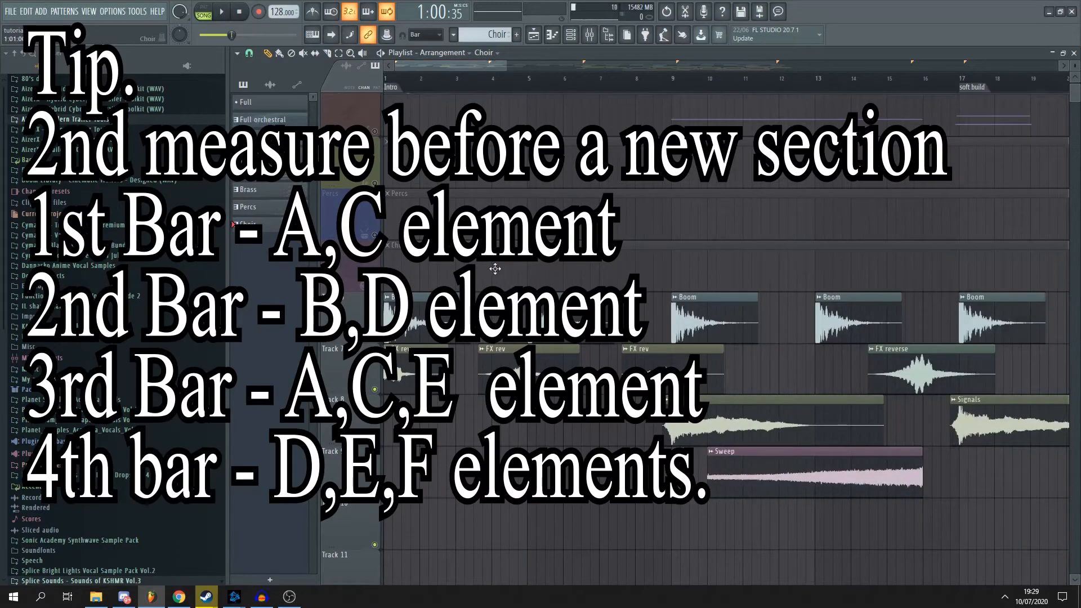
pyautogui.scroll(2, 495, 268)
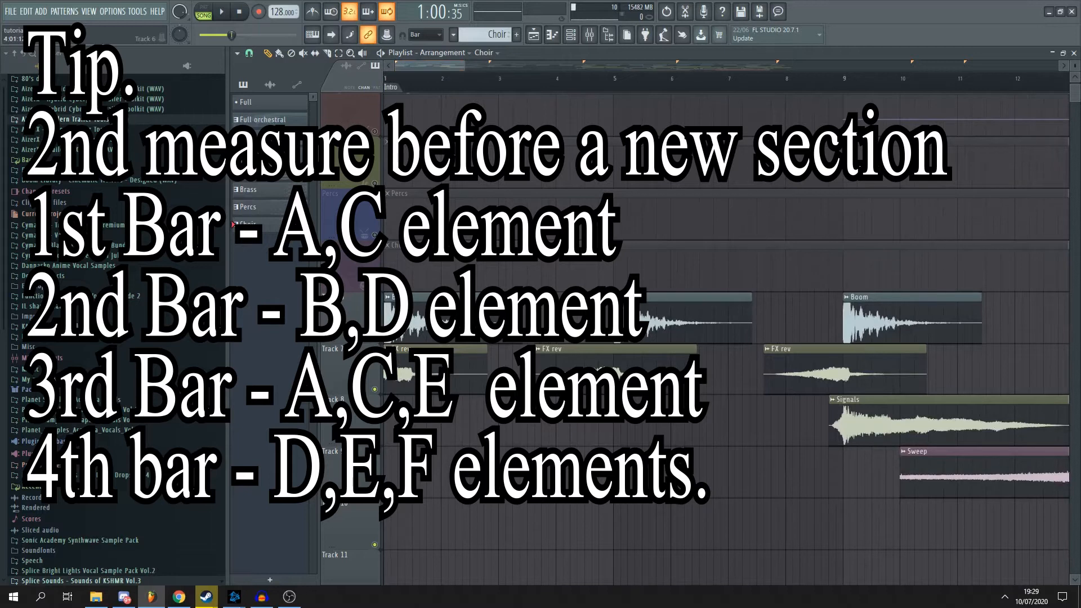
pyautogui.scroll(-1, 561, 319)
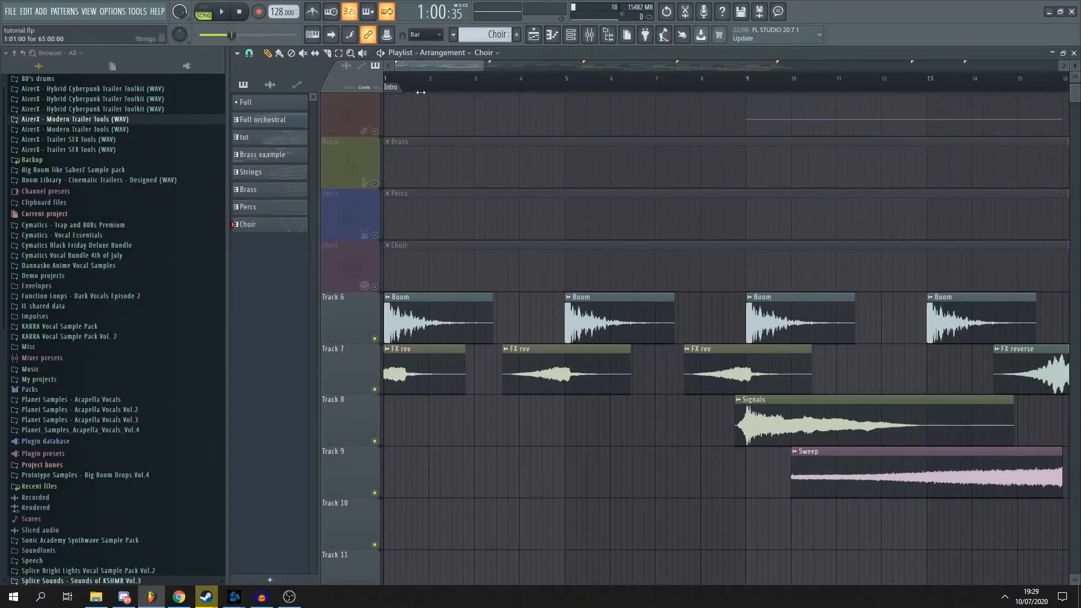
pyautogui.scroll(2, 414, 100)
pyautogui.scroll(-4, 480, 311)
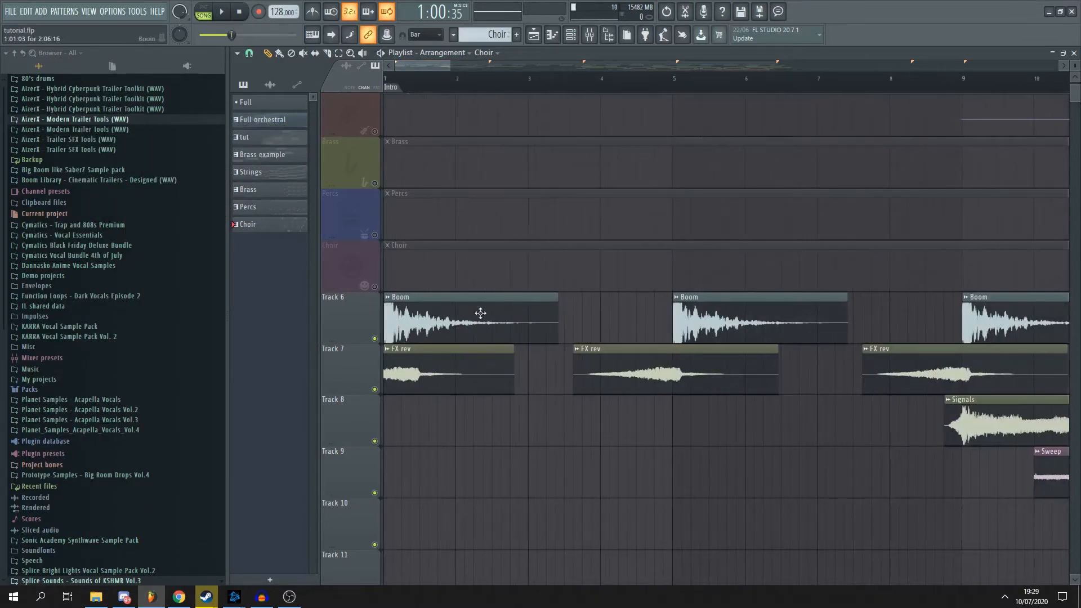
# - Audition the first two Boom clips on Track 6, then play the arrangement briefly from the Intro and stop
pyautogui.scroll(3, 431, 173)
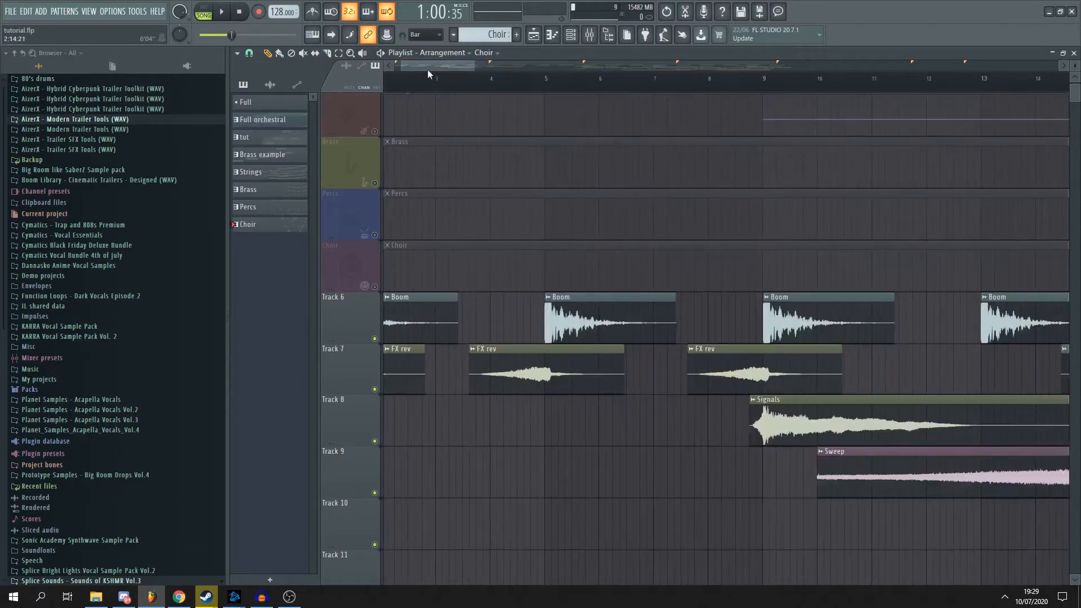
pyautogui.click(384, 323)
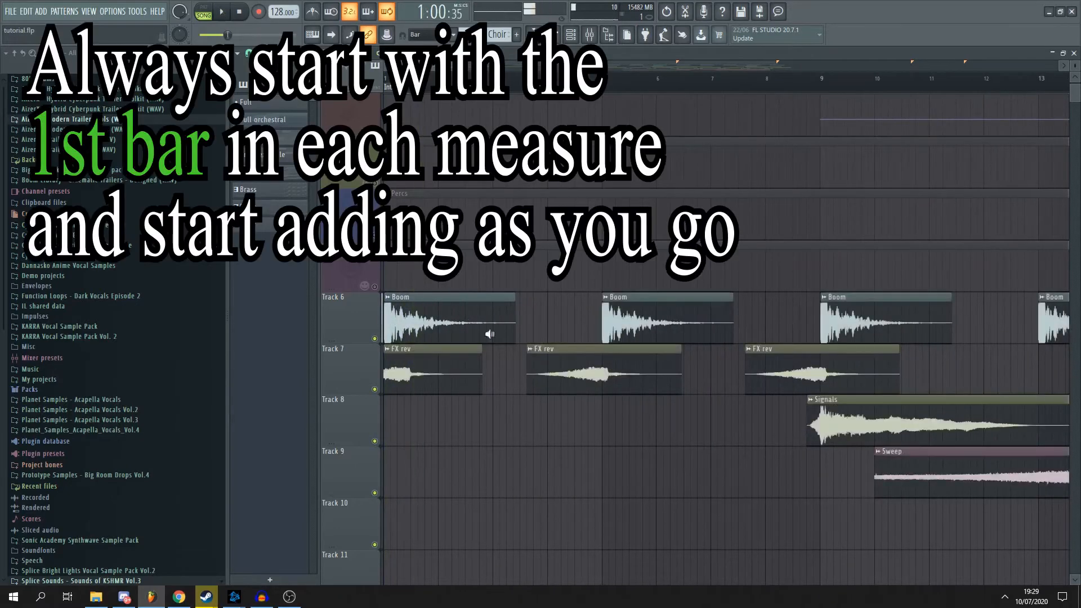
pyautogui.click(600, 320)
pyautogui.click(401, 79)
pyautogui.press('space')
pyautogui.press('space')
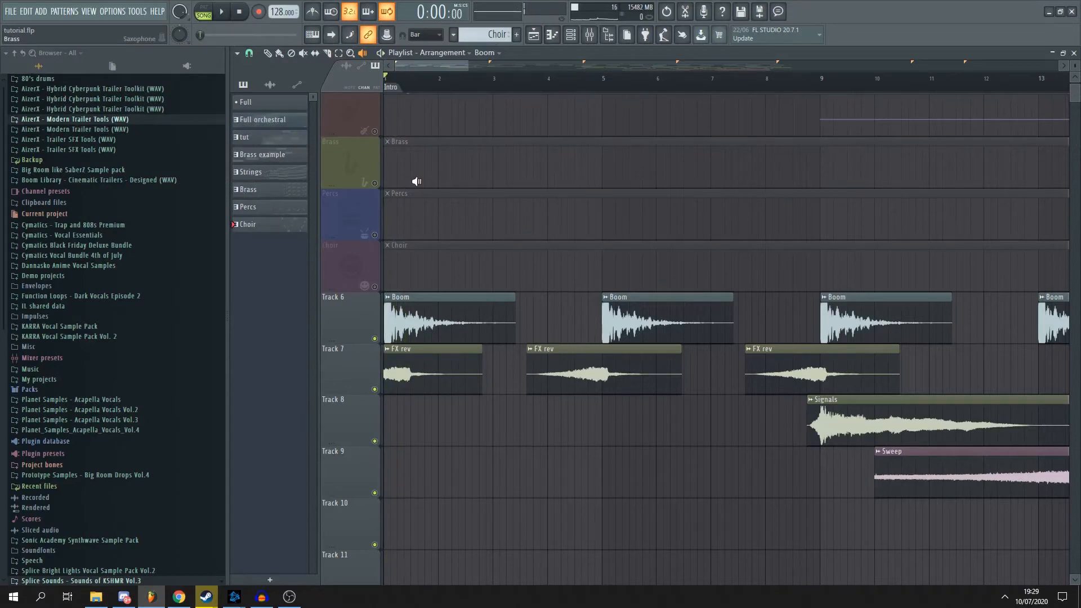
# - Delete the FX rev clip at the start of Track 7
pyautogui.scroll(1, 415, 107)
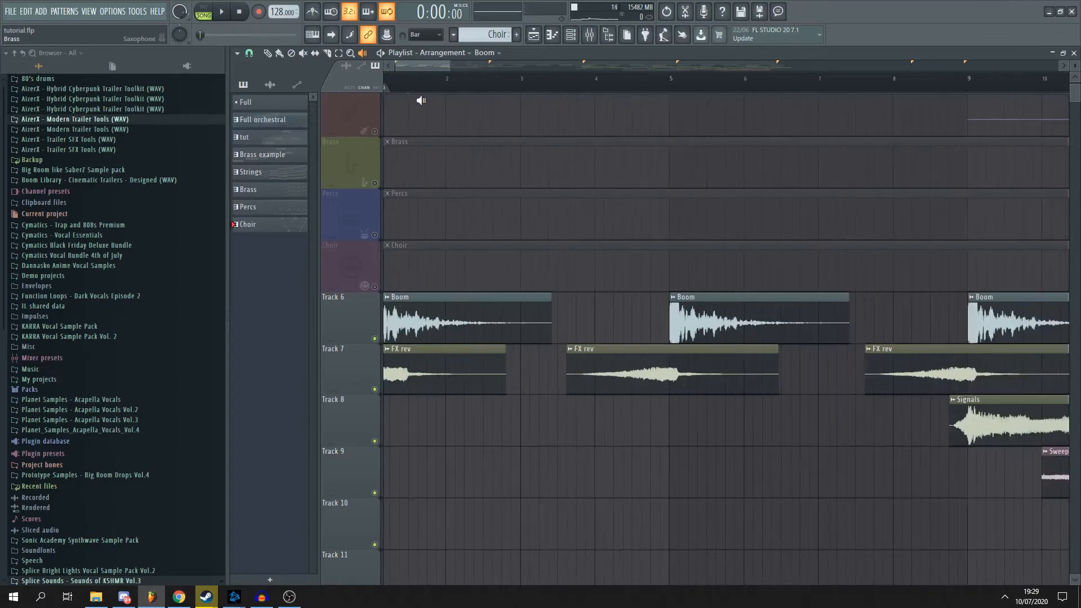
pyautogui.scroll(2, 393, 149)
pyautogui.click(267, 54)
pyautogui.rightClick(452, 380)
pyautogui.scroll(2, 588, 226)
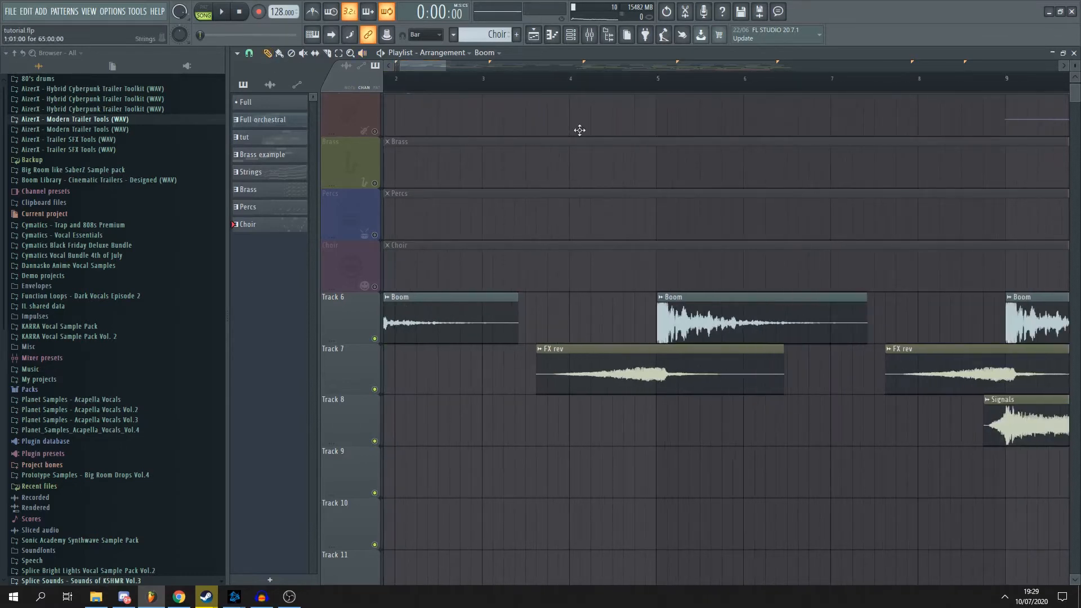
# - Set the playback position at bar 5, where the second Boom clip on Track 6 begins
pyautogui.scroll(-2, 578, 138)
pyautogui.click(578, 79)
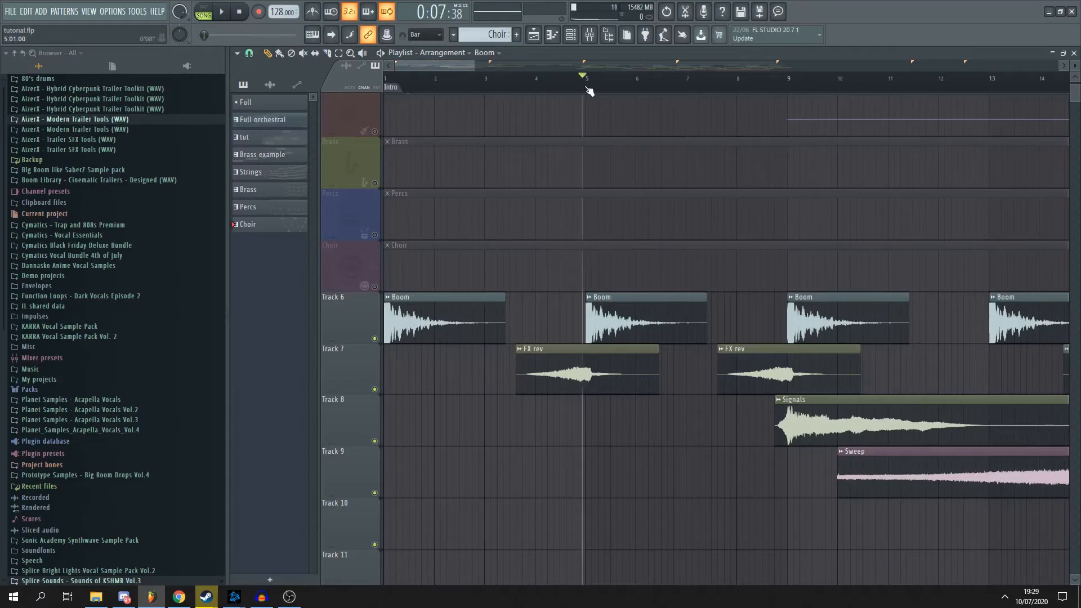
pyautogui.scroll(2, 639, 271)
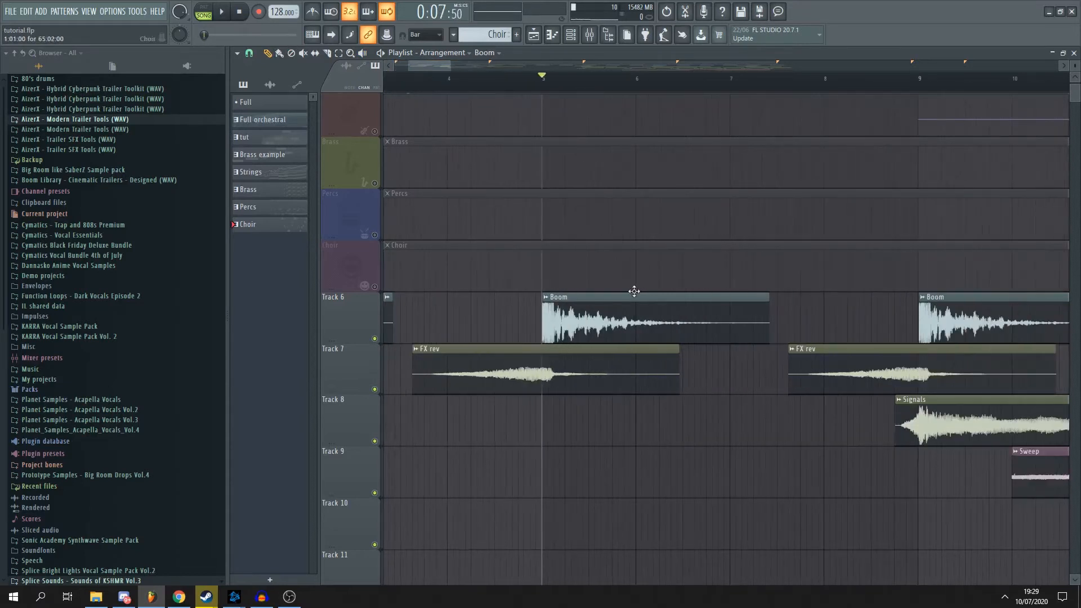
pyautogui.scroll(-3, 633, 291)
pyautogui.scroll(2, 608, 366)
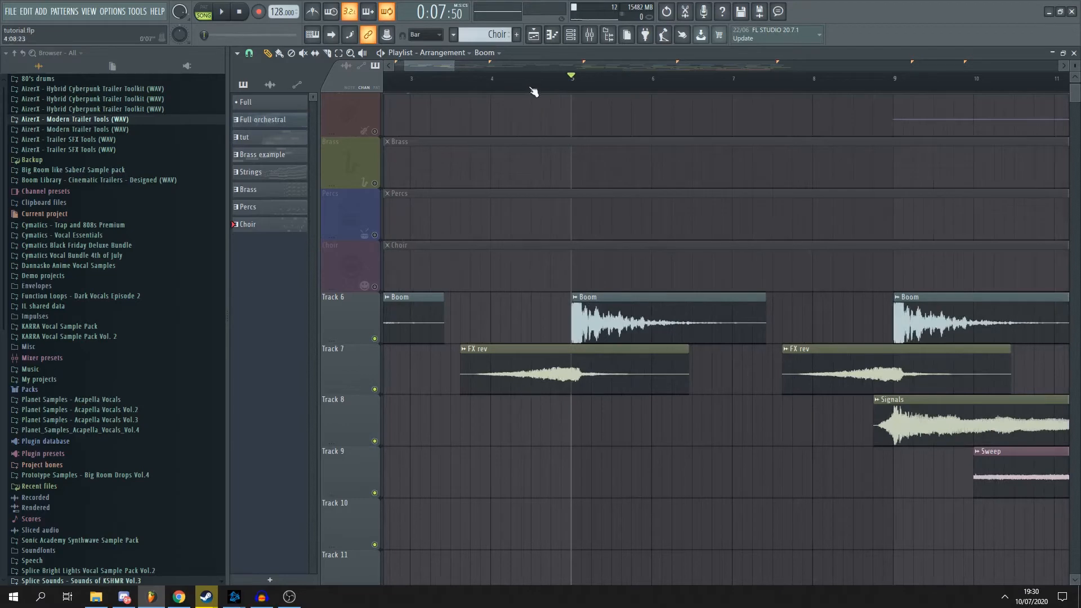
pyautogui.scroll(2, 581, 391)
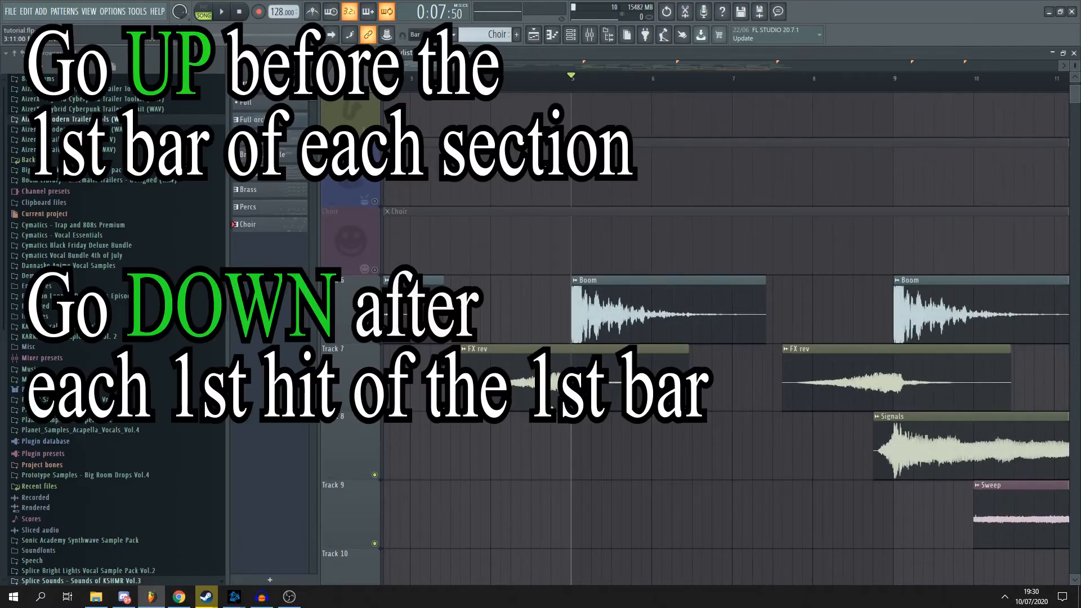
# - Play the FX rev clip leading into the Boom at bar 5, stop, and look over the effect clips up to the soft build
pyautogui.moveTo(461, 79); pyautogui.dragTo(481, 96)
pyautogui.press('space')
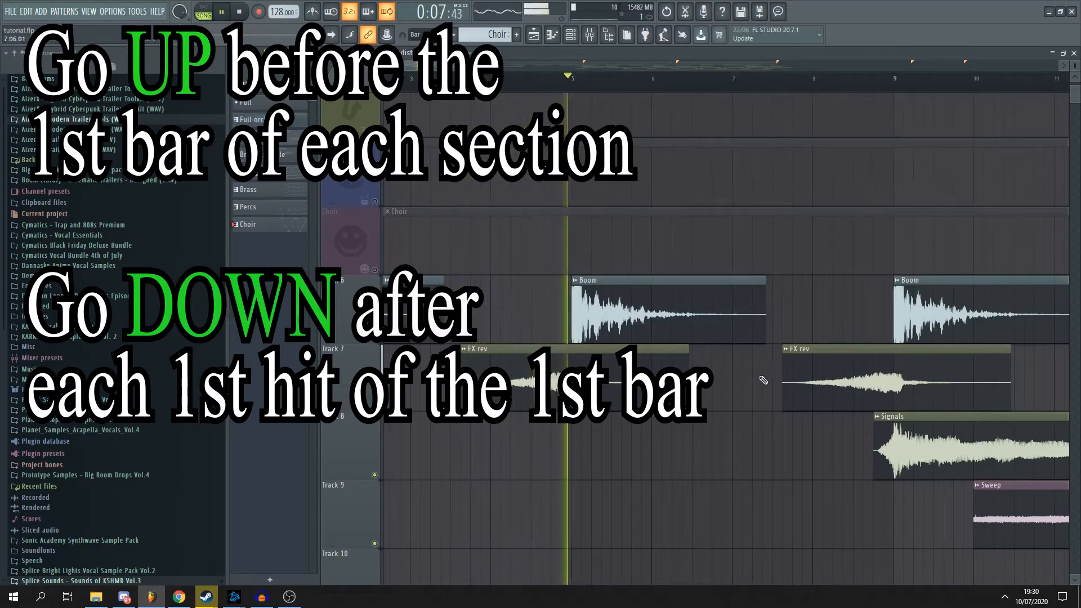
pyautogui.press('space')
pyautogui.scroll(3, 437, 216)
pyautogui.scroll(-3, 435, 189)
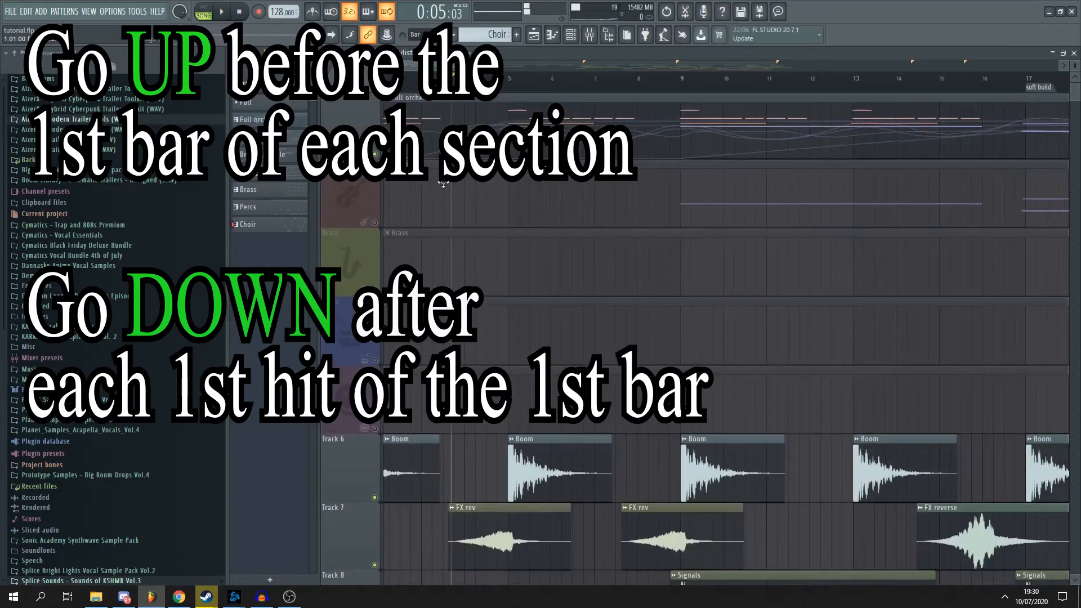
pyautogui.scroll(-2, 434, 183)
pyautogui.scroll(-2, 445, 236)
# - Play the FX rev on Track 7 leading into the Boom and Signals clips around bar 9, and stop
pyautogui.scroll(-4, 544, 342)
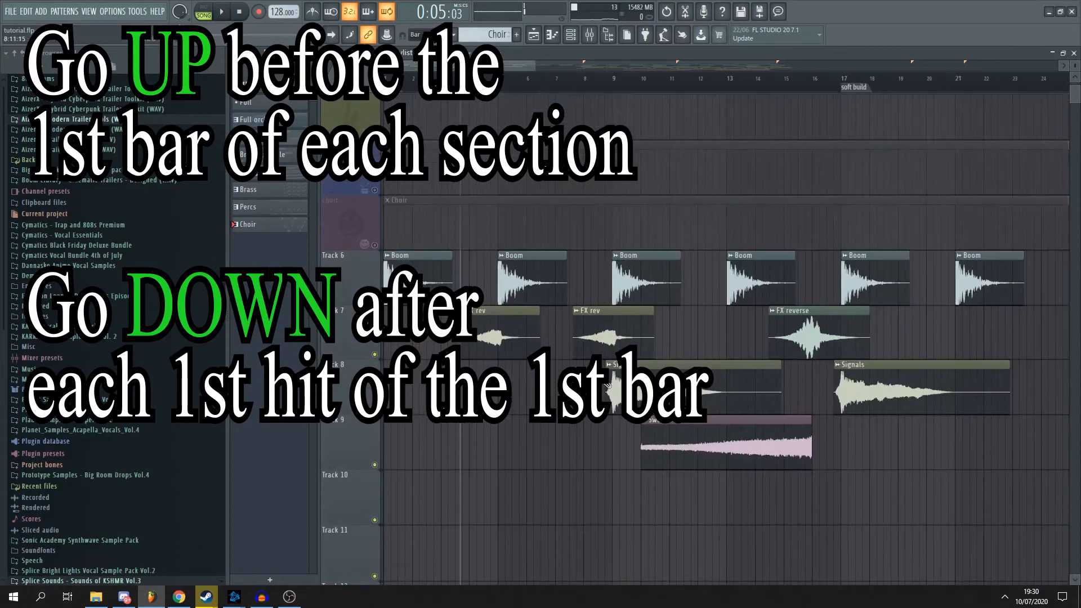
pyautogui.scroll(5, 622, 323)
pyautogui.scroll(-3, 595, 248)
pyautogui.scroll(2, 595, 258)
pyautogui.scroll(-4, 597, 264)
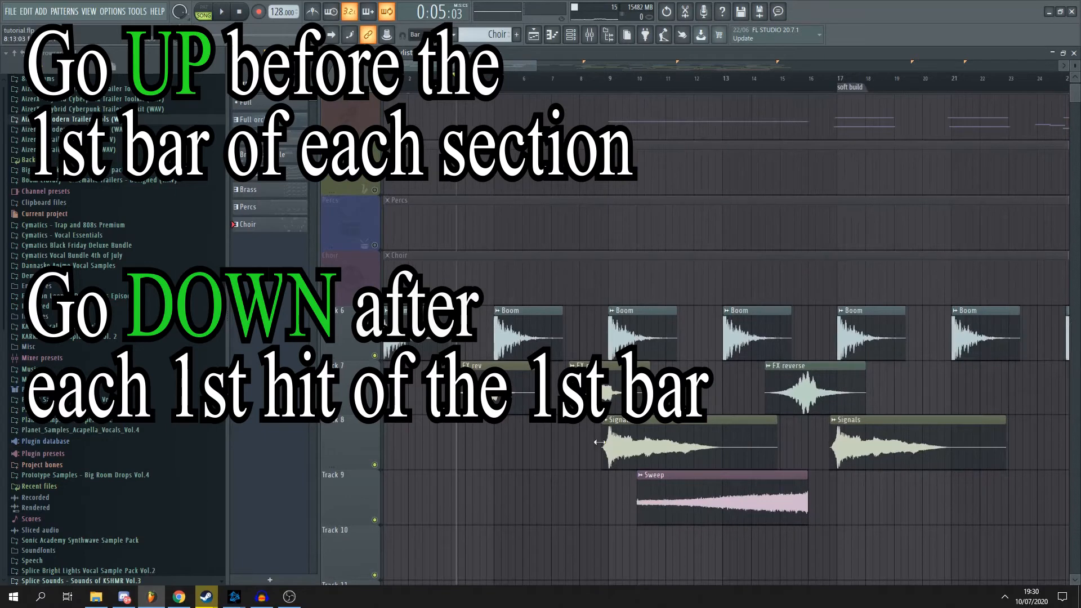
pyautogui.scroll(3, 611, 437)
pyautogui.scroll(-4, 597, 383)
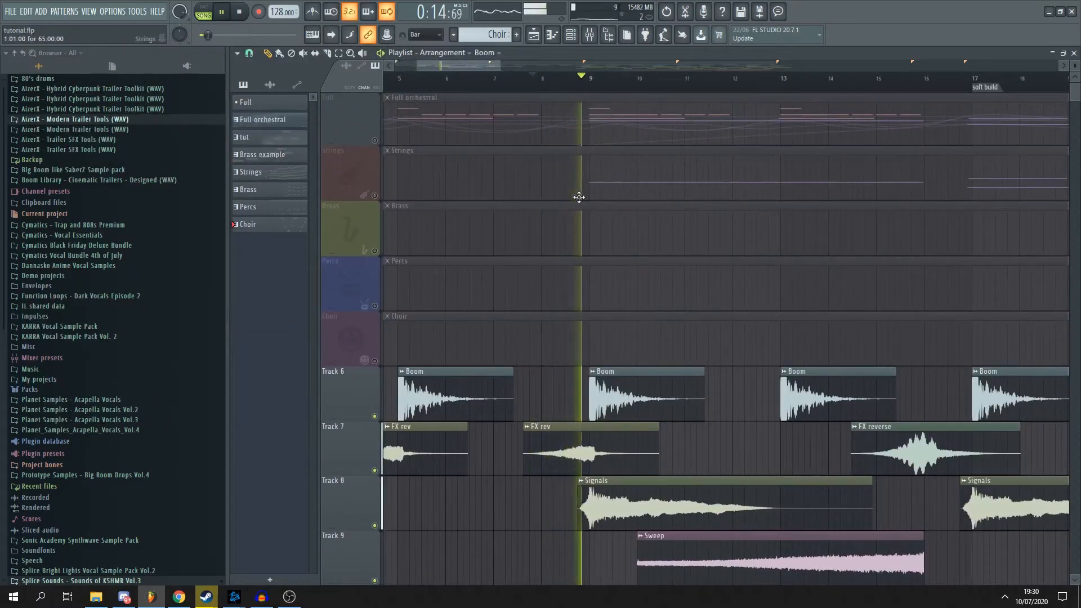
pyautogui.scroll(-1, 639, 340)
pyautogui.scroll(-3, 613, 341)
pyautogui.press('space')
# - Audition the Signals clip on Track 8 in isolation from its fade-in just before bar 9
pyautogui.scroll(6, 613, 342)
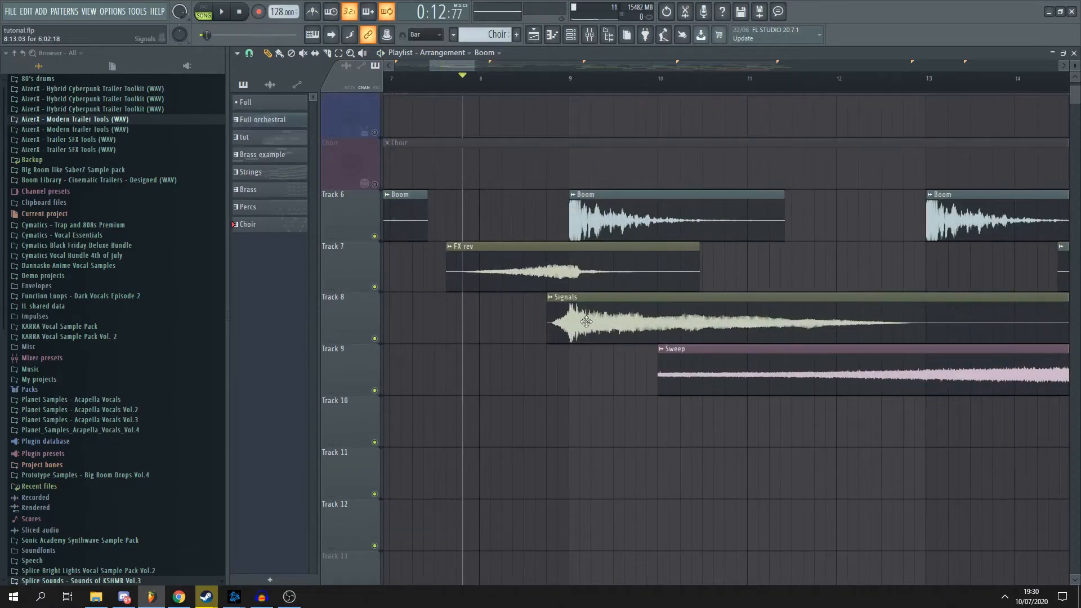
pyautogui.scroll(3, 591, 332)
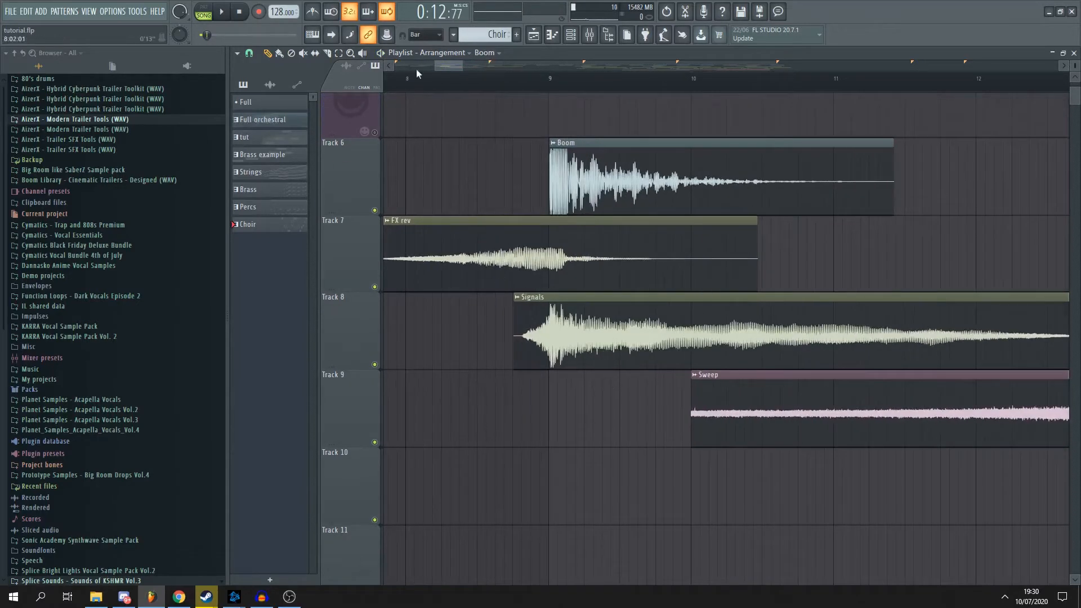
pyautogui.click(363, 52)
pyautogui.click(522, 345)
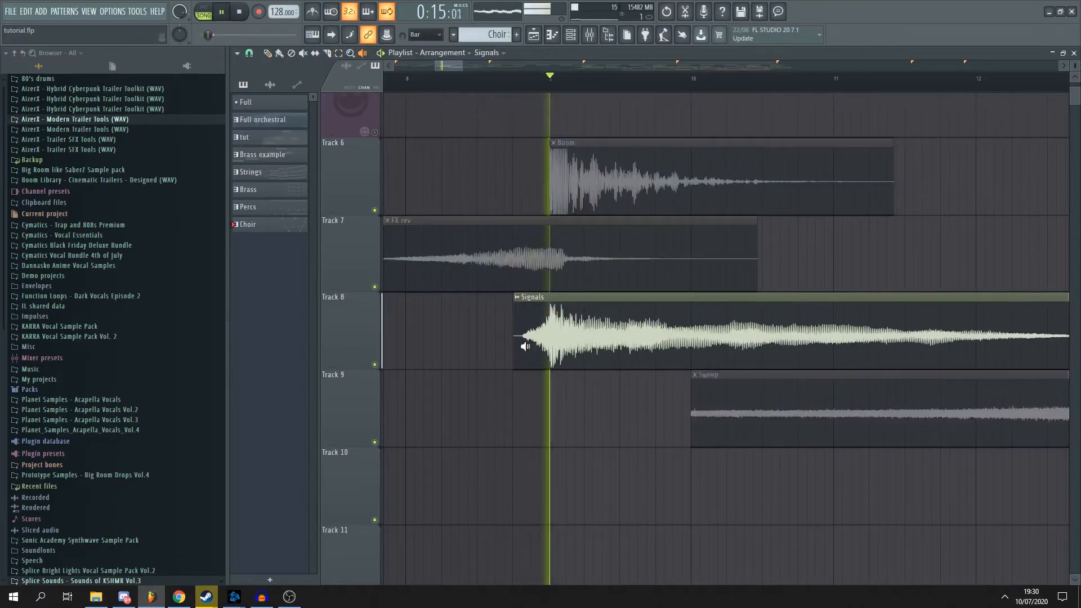
pyautogui.scroll(-2, 537, 326)
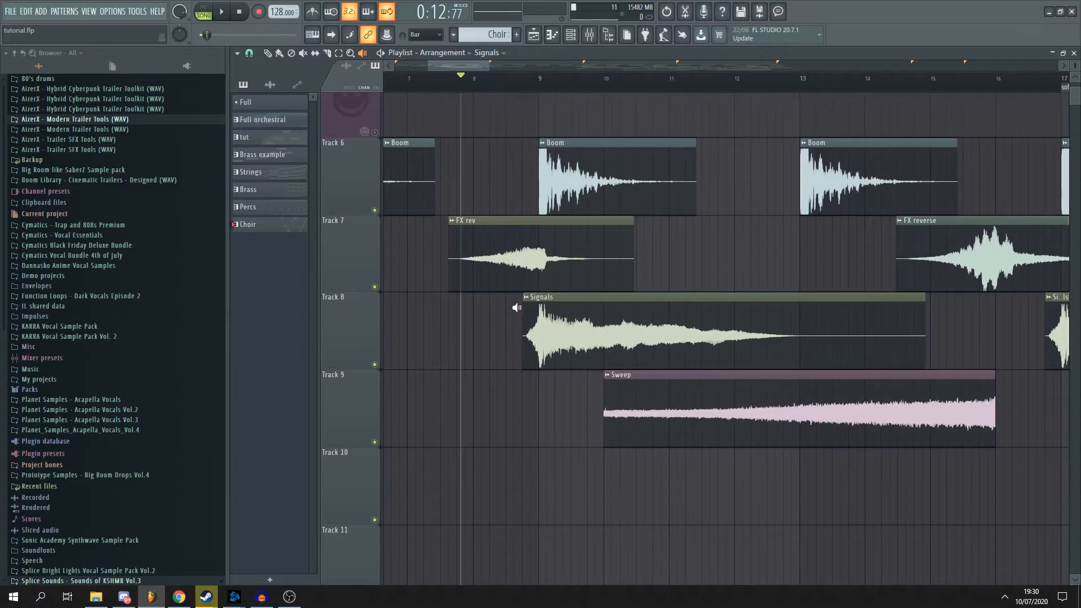
pyautogui.scroll(1, 522, 302)
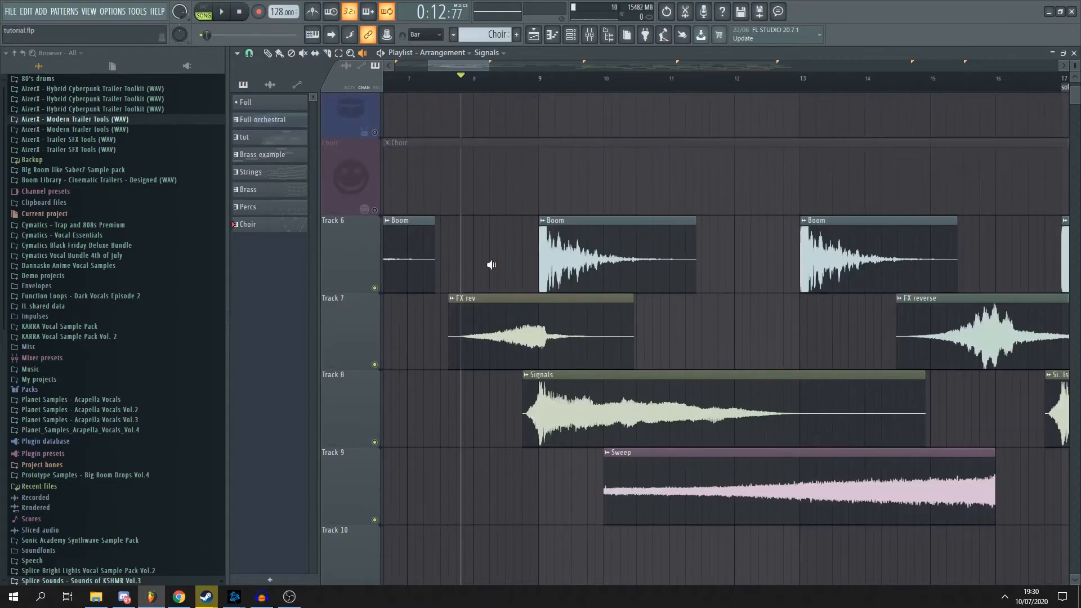
pyautogui.scroll(-1, 515, 248)
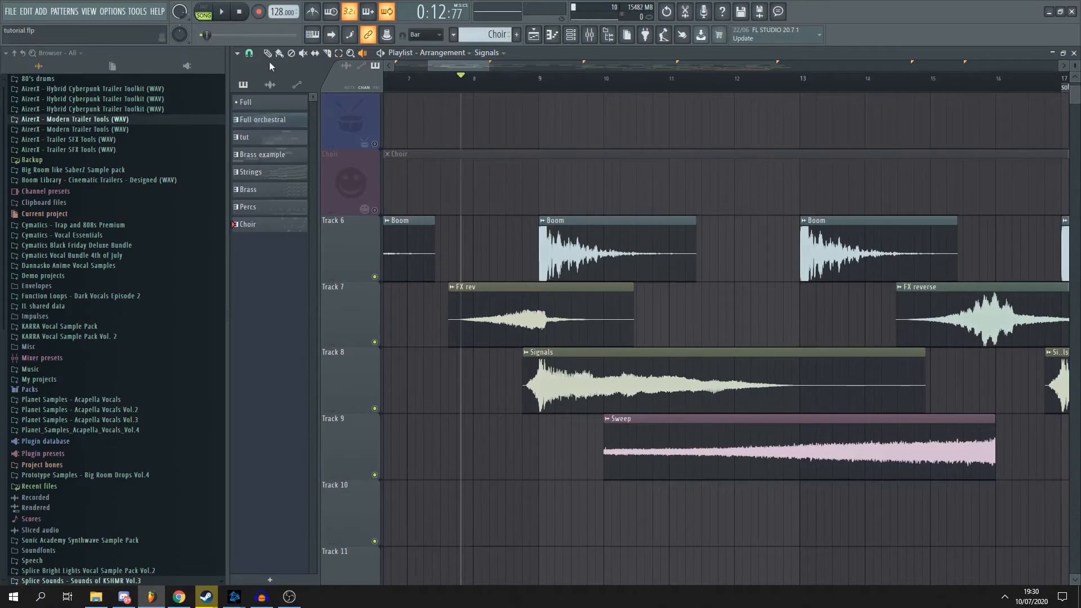
# - Inspect the FX rev clip's channel settings and close them, bring up the mixer and move it off the playlist
pyautogui.doubleClick(497, 326)
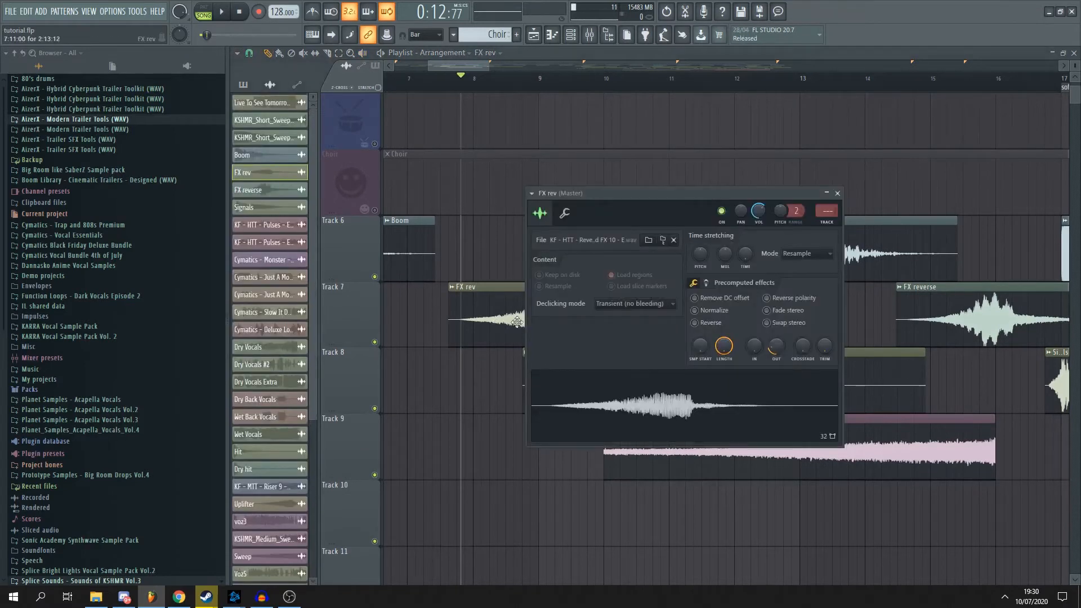
pyautogui.moveTo(656, 193); pyautogui.dragTo(695, 256)
pyautogui.scroll(3, 563, 190)
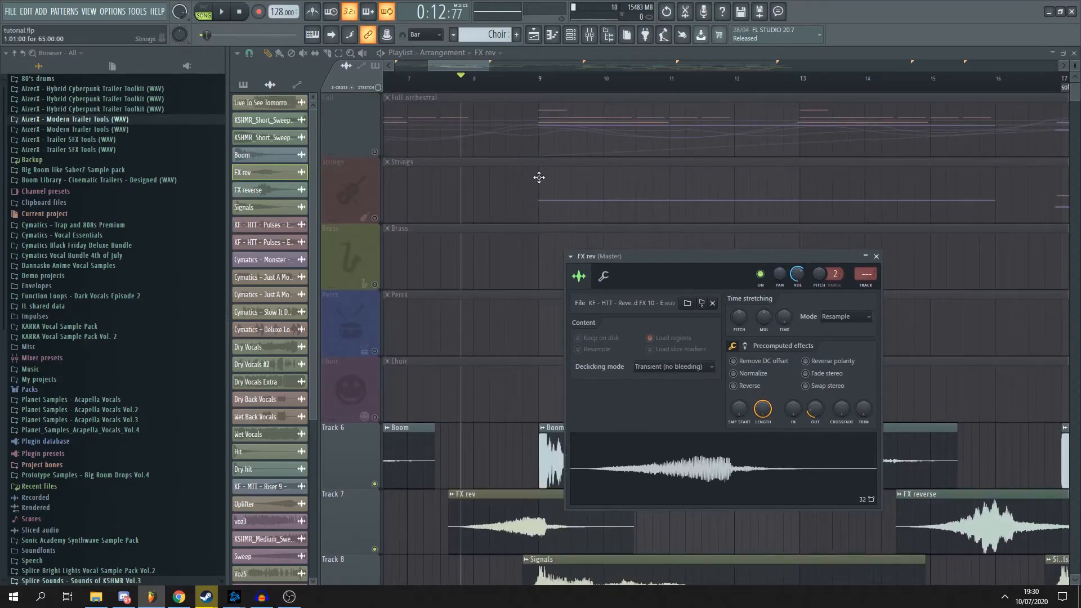
pyautogui.scroll(-4, 538, 177)
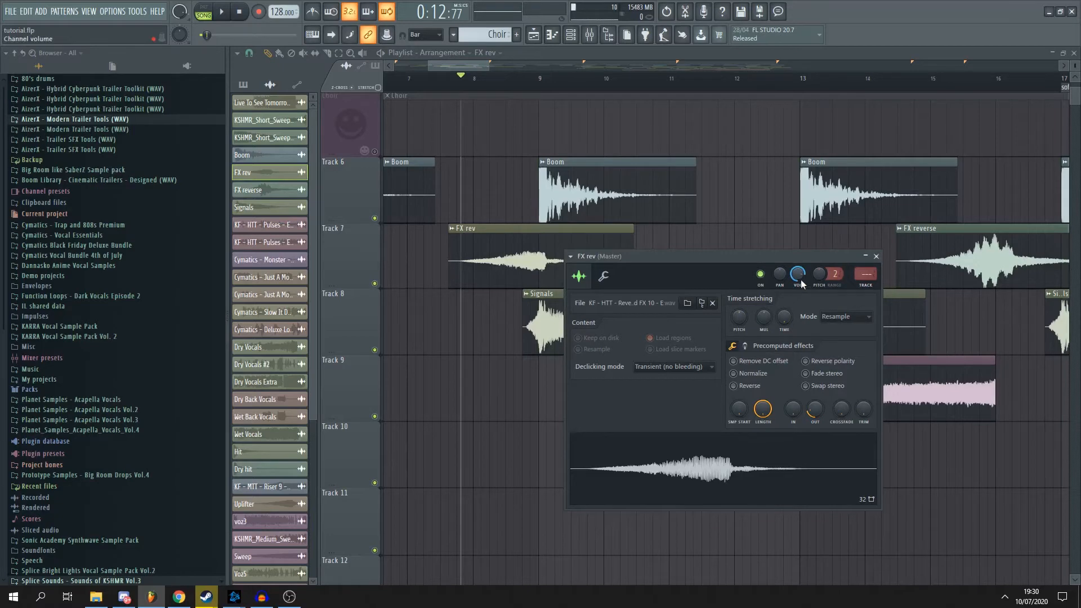
pyautogui.click(876, 256)
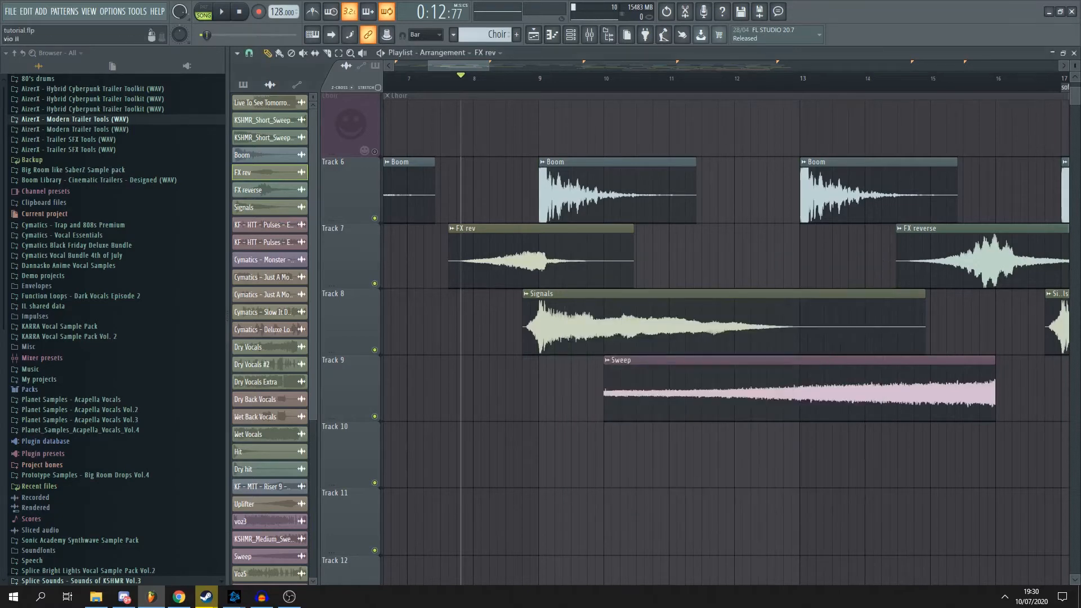
pyautogui.press('F9')
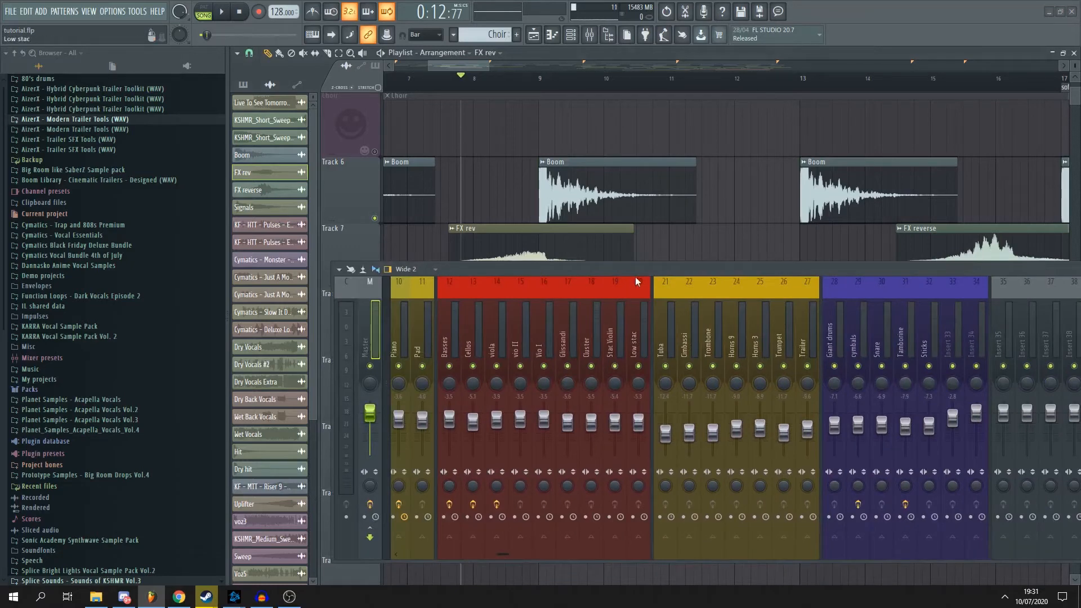
pyautogui.moveTo(632, 269); pyautogui.dragTo(1079, 276)
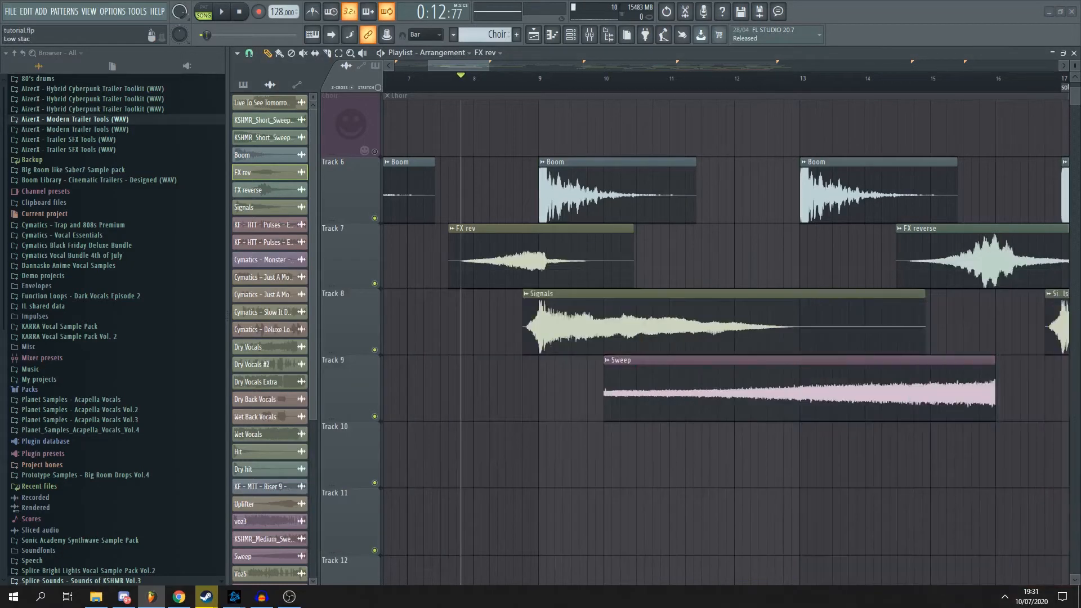
# - Set the playback position at bar 9 and move it on to just before the Boom at bar 13
pyautogui.scroll(-3, 731, 243)
pyautogui.click(603, 84)
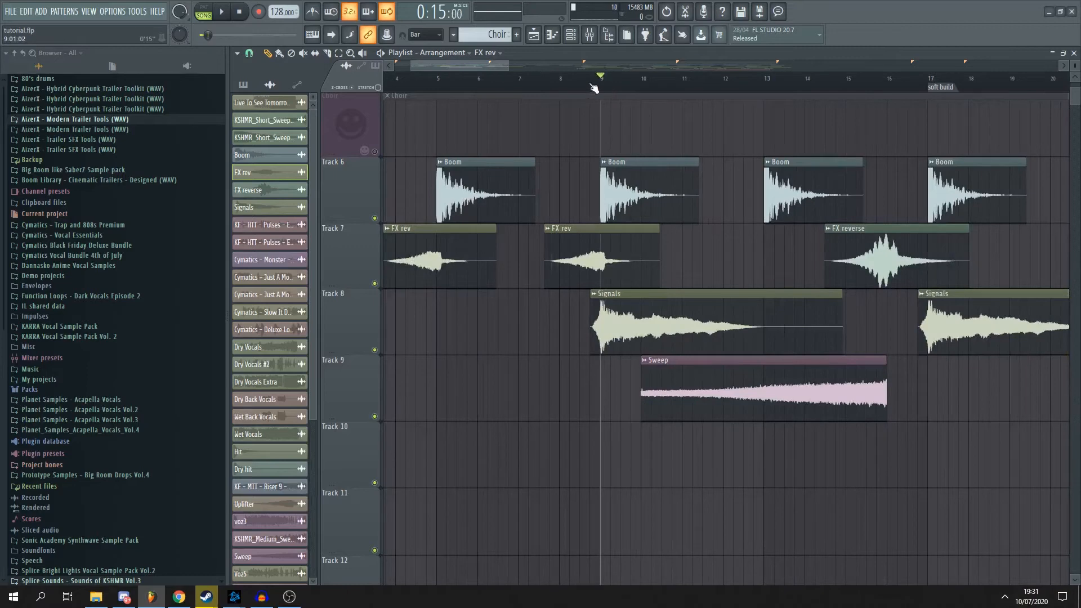
pyautogui.scroll(-2, 589, 211)
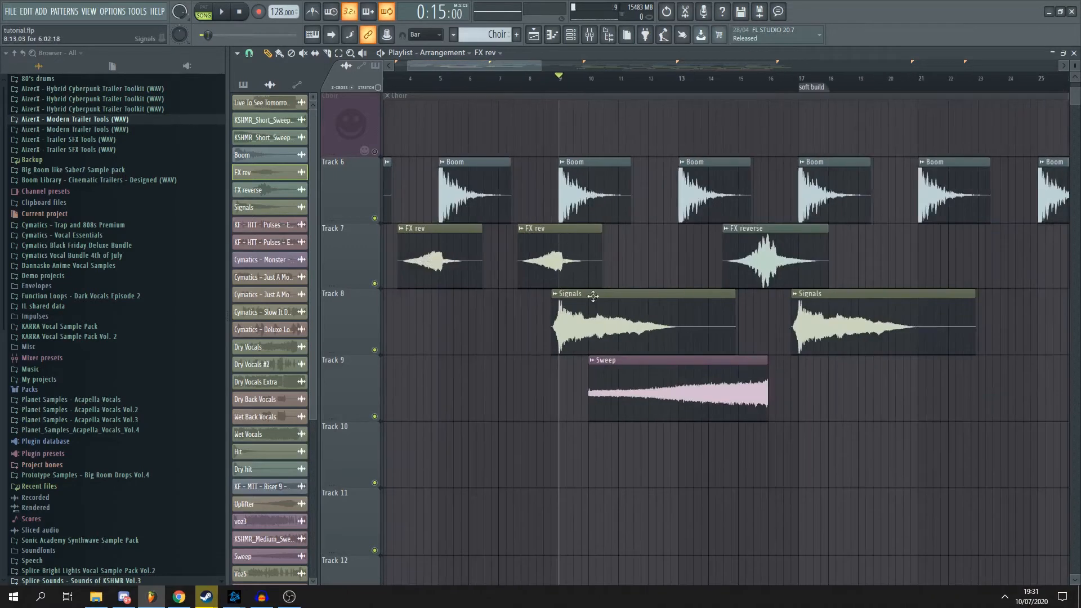
pyautogui.scroll(6, 597, 293)
pyautogui.click(714, 83)
pyautogui.scroll(-6, 735, 104)
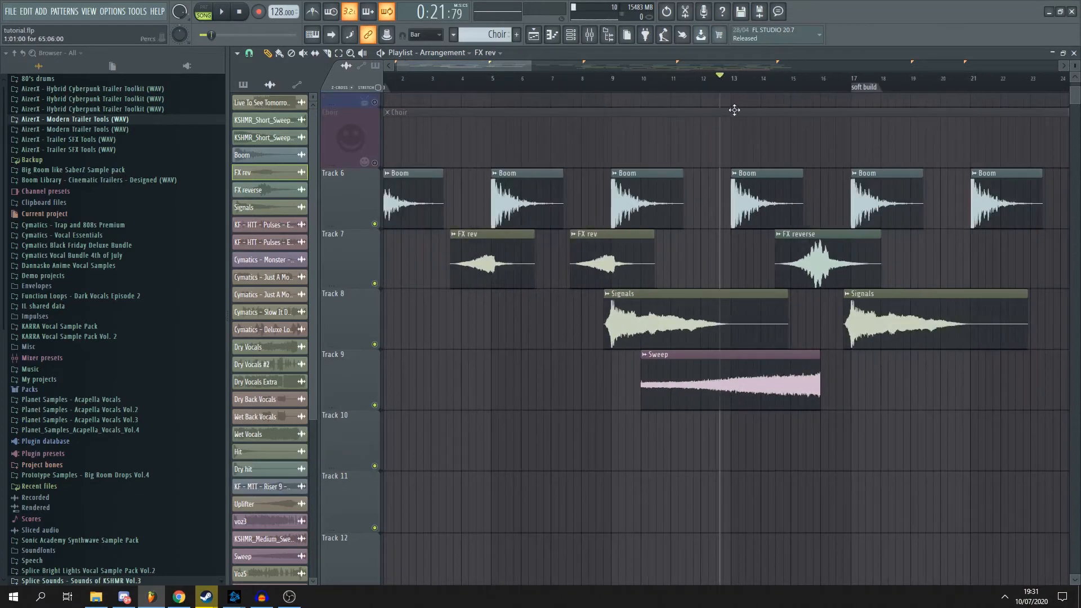
# - Play the Sweep and FX reverse clips from just before bar 13 into the soft build at bar 17, and stop
pyautogui.scroll(4, 768, 187)
pyautogui.moveTo(724, 90); pyautogui.dragTo(414, 94)
pyautogui.scroll(-4, 431, 93)
pyautogui.keyDown('ctrl'); pyautogui.click(487, 82); pyautogui.keyUp('ctrl')
pyautogui.moveTo(490, 67); pyautogui.dragTo(453, 72)
pyautogui.scroll(4, 642, 434)
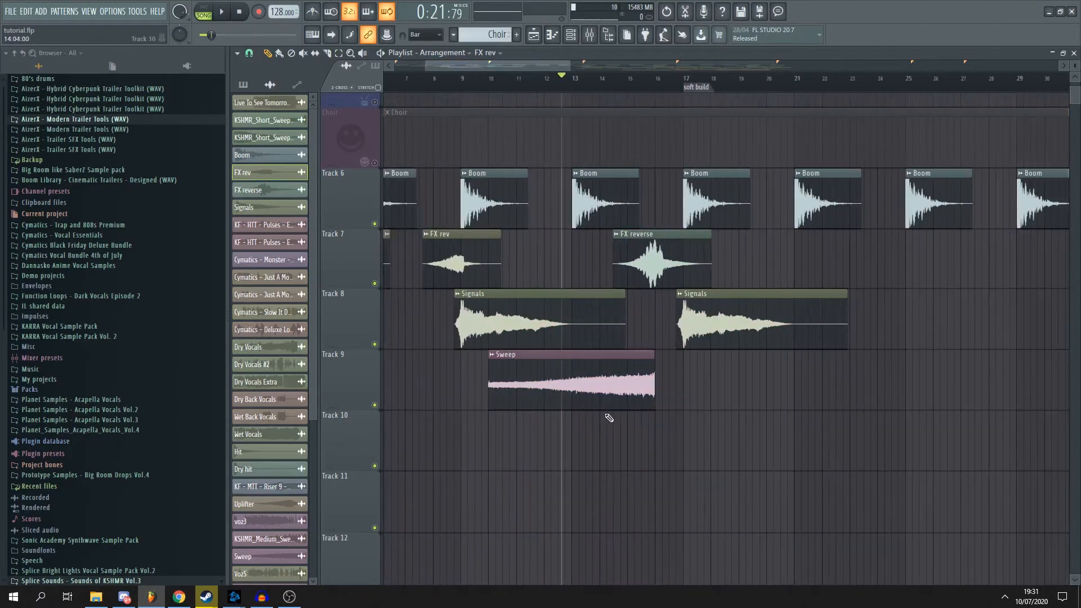
pyautogui.scroll(-4, 656, 371)
pyautogui.press('space')
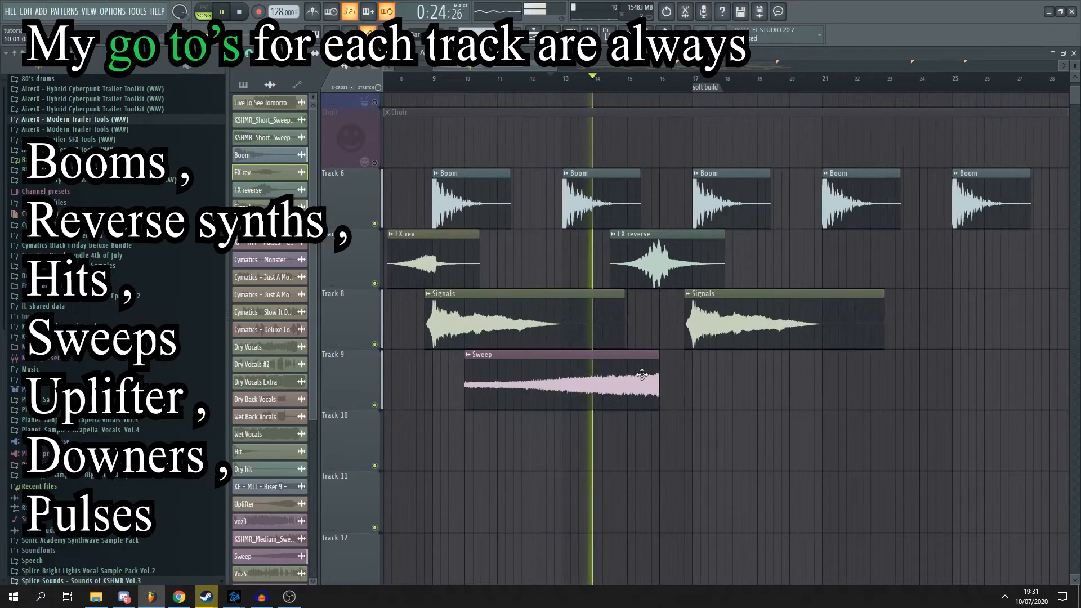
pyautogui.scroll(3, 634, 269)
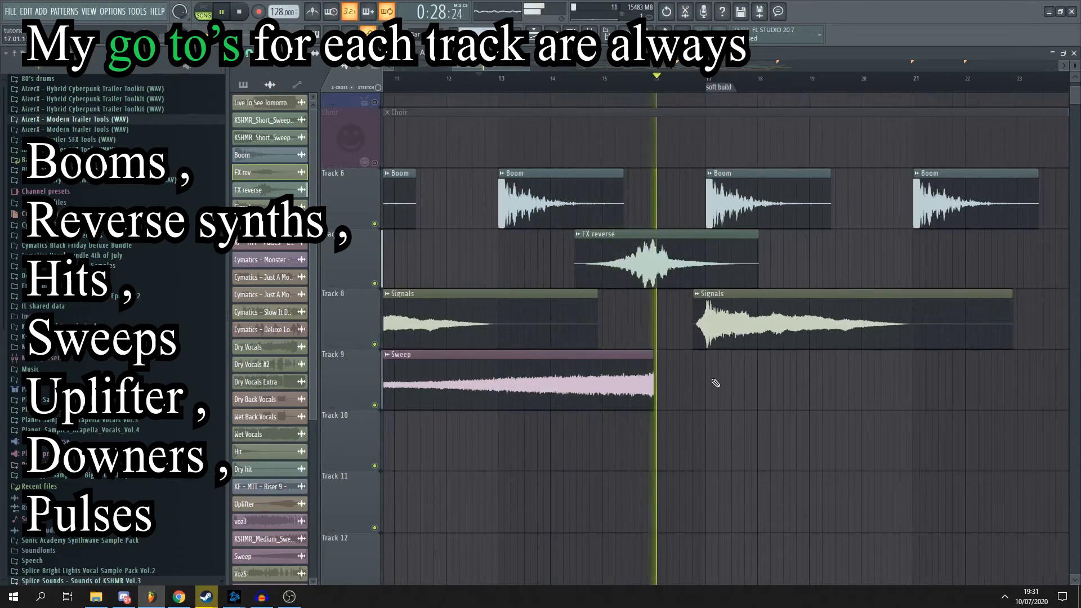
pyautogui.scroll(2, 662, 102)
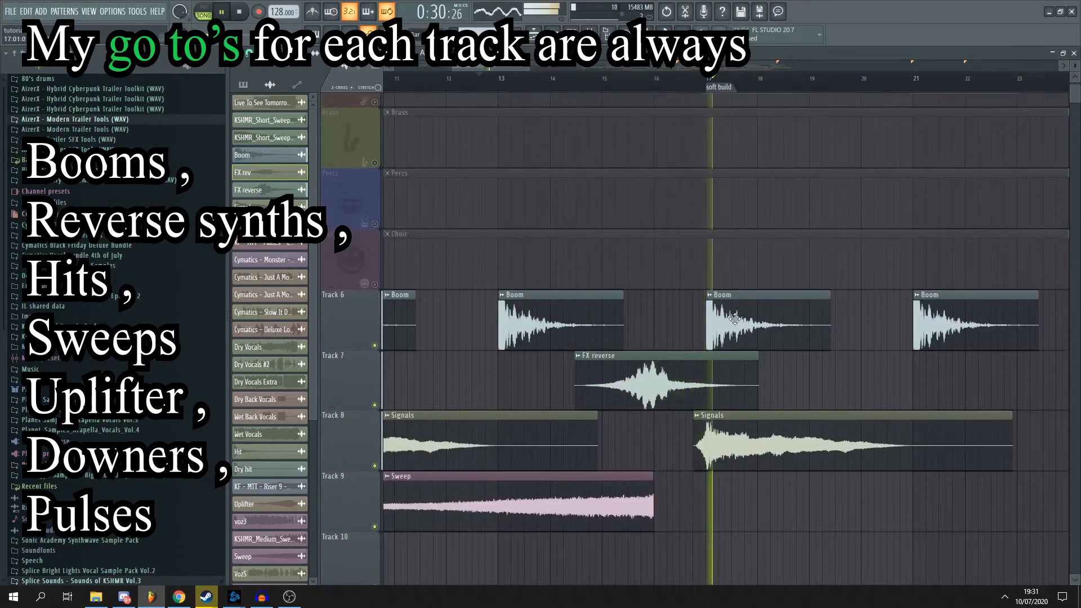
pyautogui.scroll(-4, 709, 135)
pyautogui.press('space')
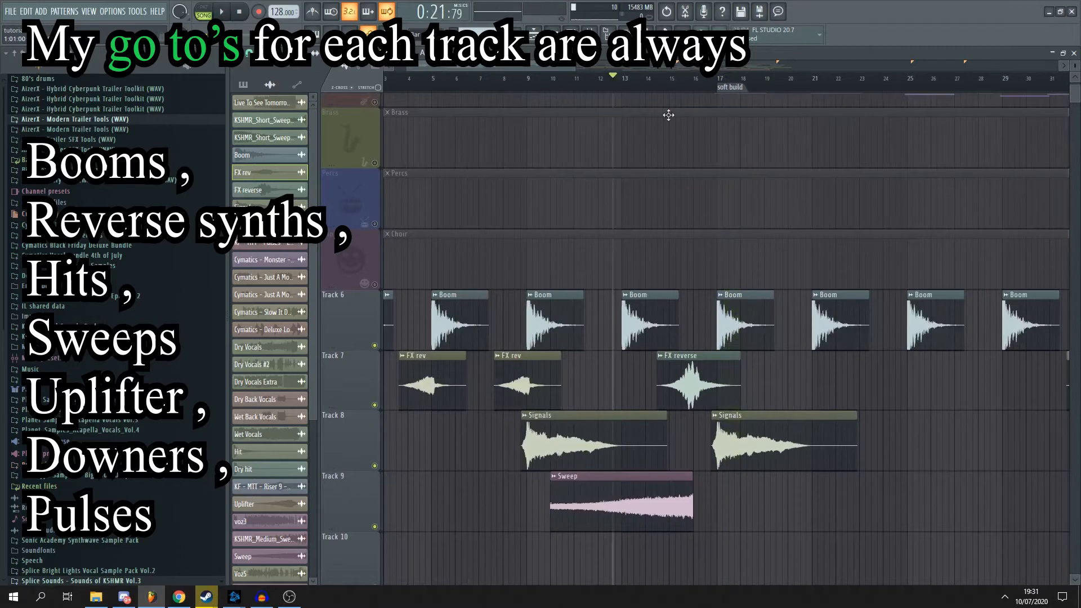
# - Highlight bars 13 to 17 leading up to the soft build, set the playback position at bar 13, and clear the selection
pyautogui.scroll(-2, 726, 170)
pyautogui.scroll(-2, 726, 170)
pyautogui.scroll(1, 660, 106)
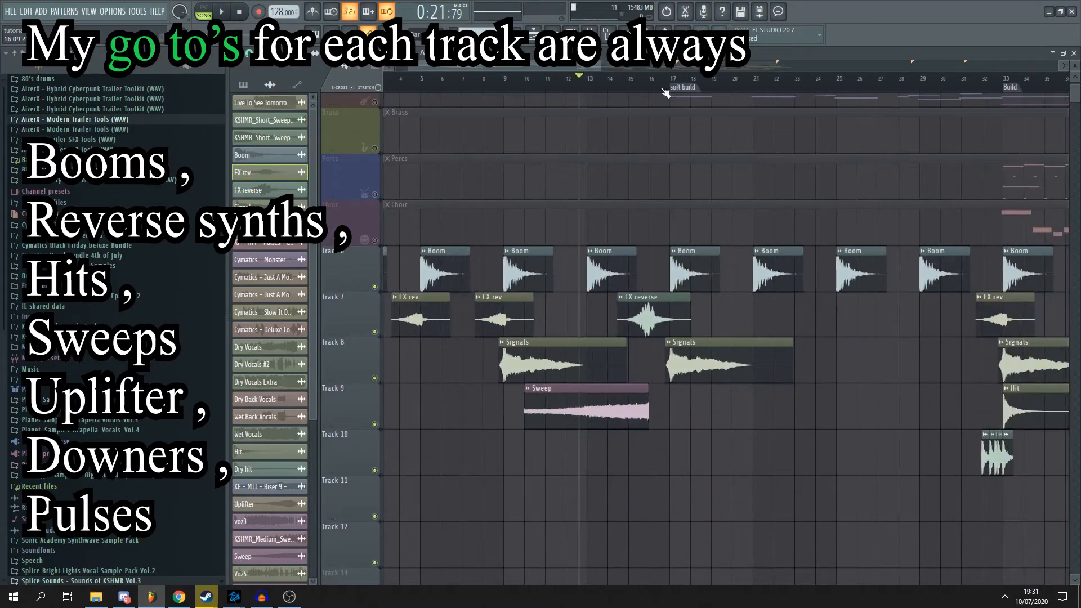
pyautogui.moveTo(674, 87); pyautogui.dragTo(588, 82)
pyautogui.click(589, 85)
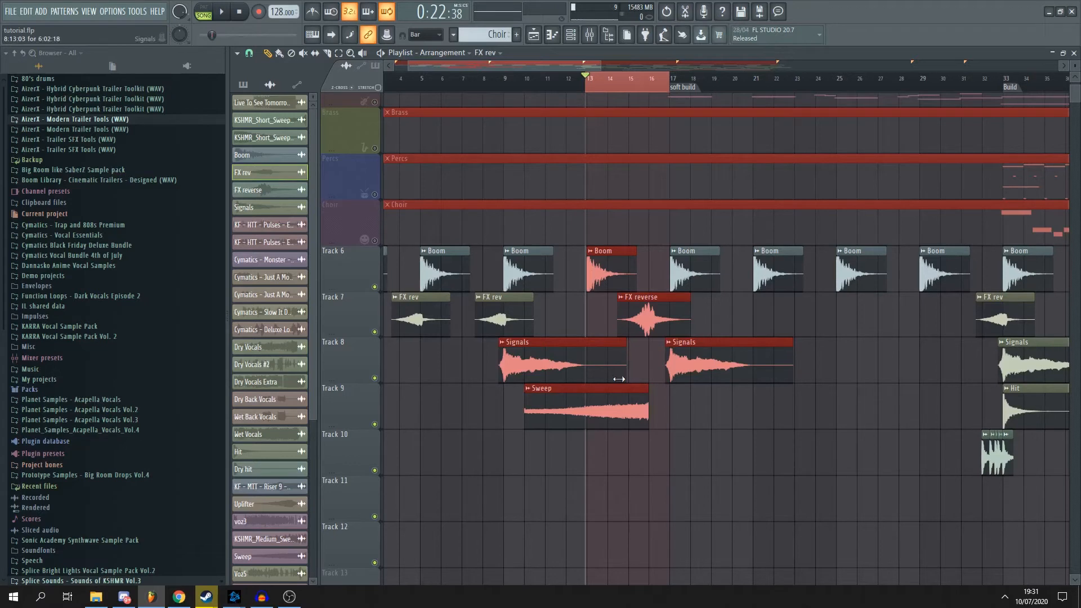
pyautogui.rightClick(633, 84)
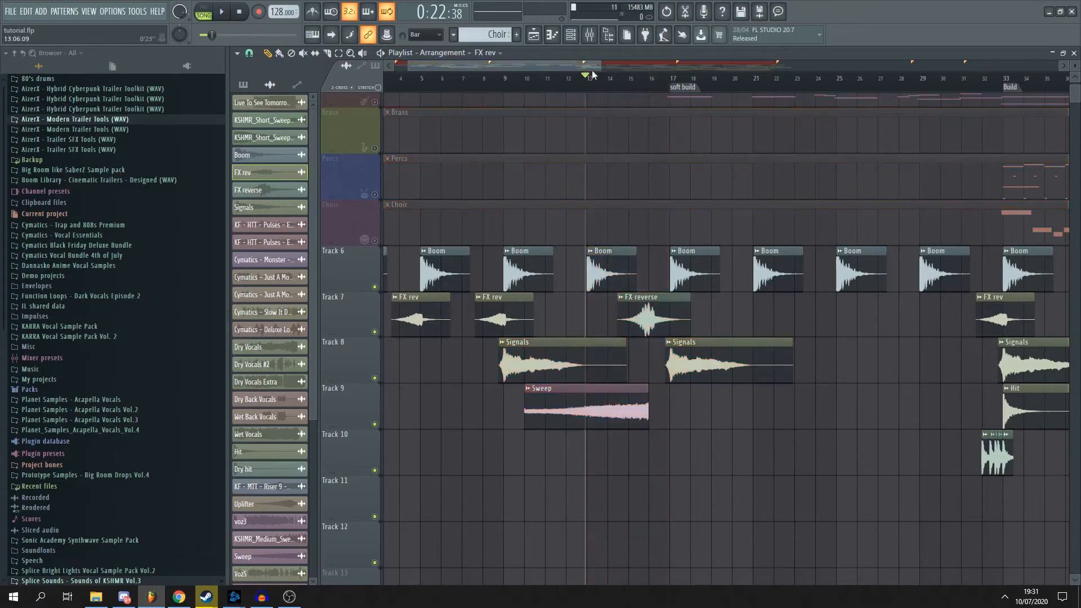
# - Set the playback position at the soft build marker, highlight that section up to the Build marker, and clear the selection
pyautogui.moveTo(582, 67); pyautogui.dragTo(629, 66)
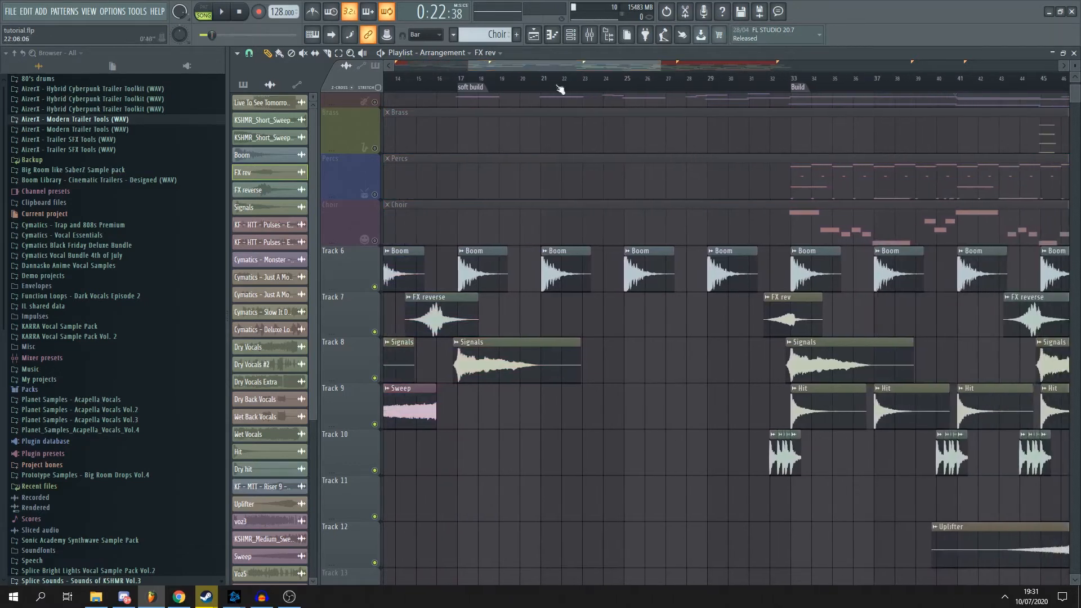
pyautogui.click(460, 83)
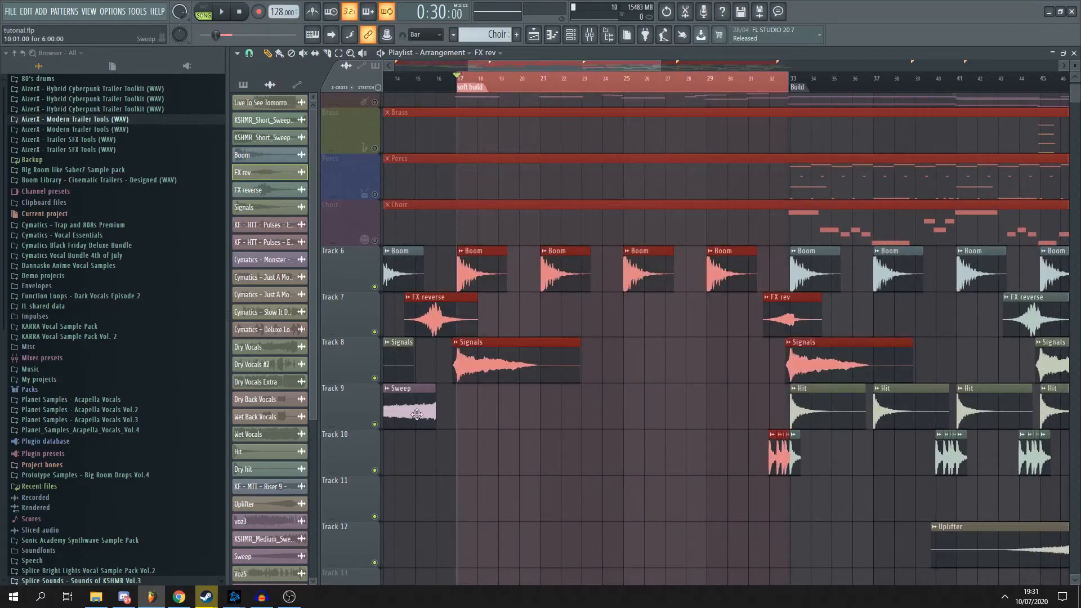
pyautogui.scroll(2, 465, 421)
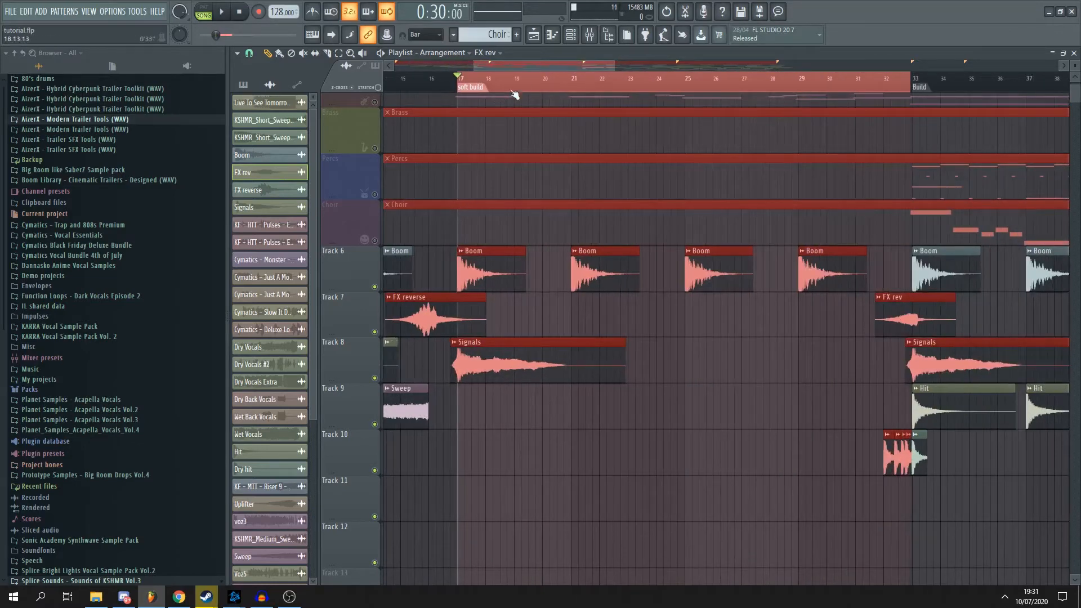
pyautogui.moveTo(525, 67); pyautogui.dragTo(478, 67)
pyautogui.moveTo(554, 67); pyautogui.dragTo(589, 77)
pyautogui.doubleClick(550, 84)
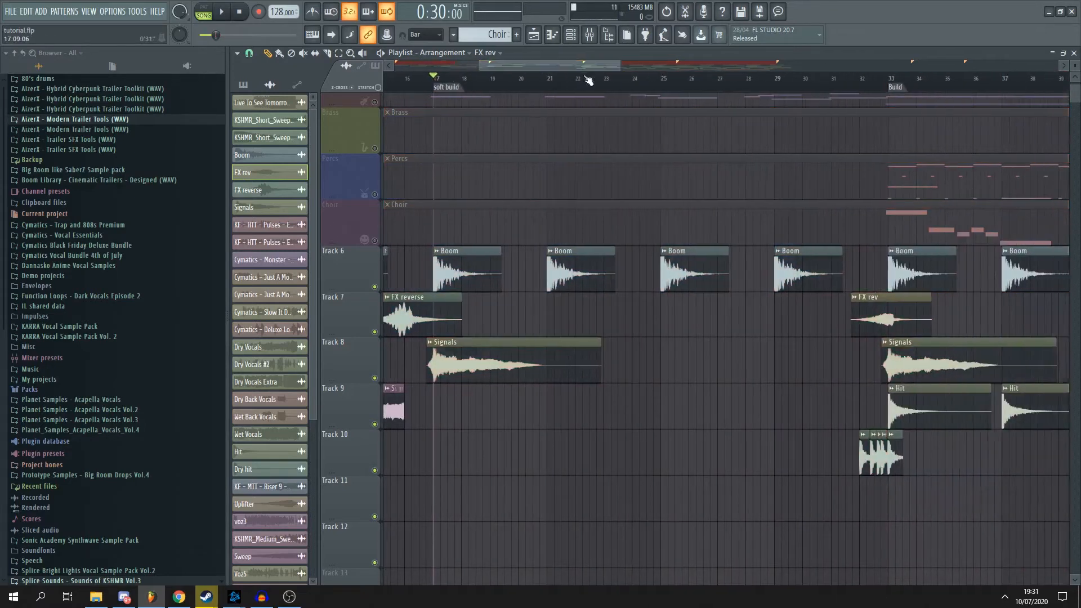
# - Examine the effect clips across the soft build and the full arrangement, including the Pulse high clip on Track 11 at Climax 1
pyautogui.scroll(2, 569, 129)
pyautogui.scroll(-3, 568, 135)
pyautogui.scroll(-4, 574, 458)
pyautogui.scroll(2, 565, 465)
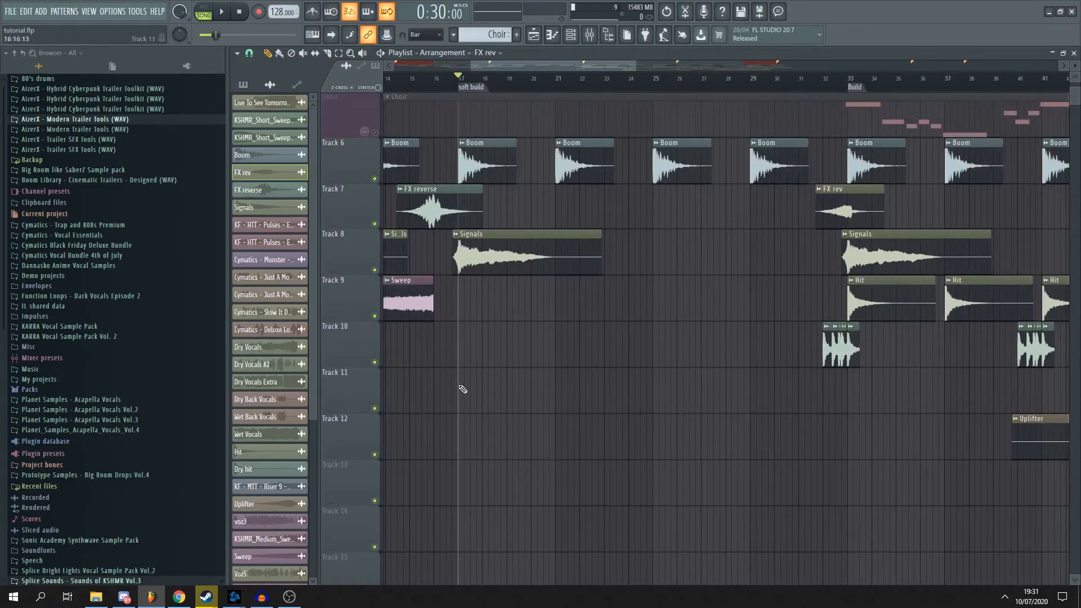
pyautogui.scroll(2, 467, 390)
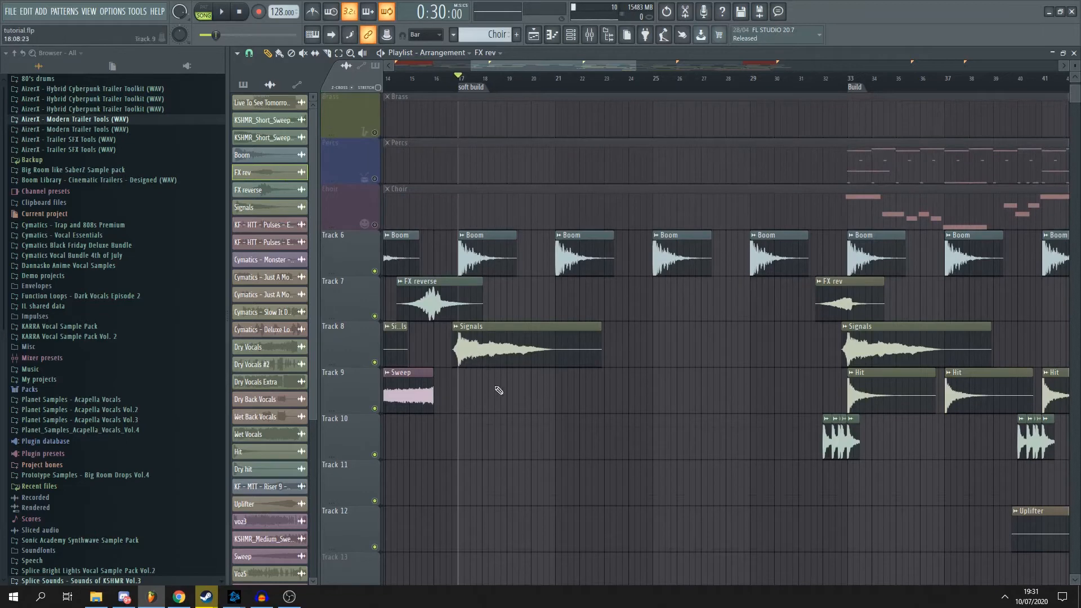
pyautogui.scroll(-2, 495, 386)
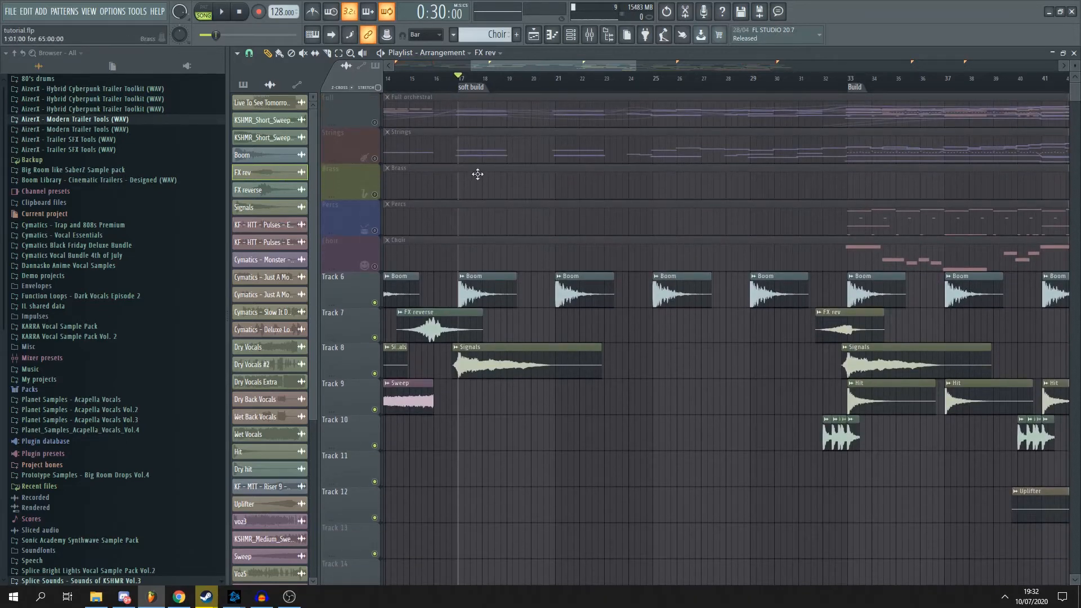
pyautogui.scroll(-1, 545, 441)
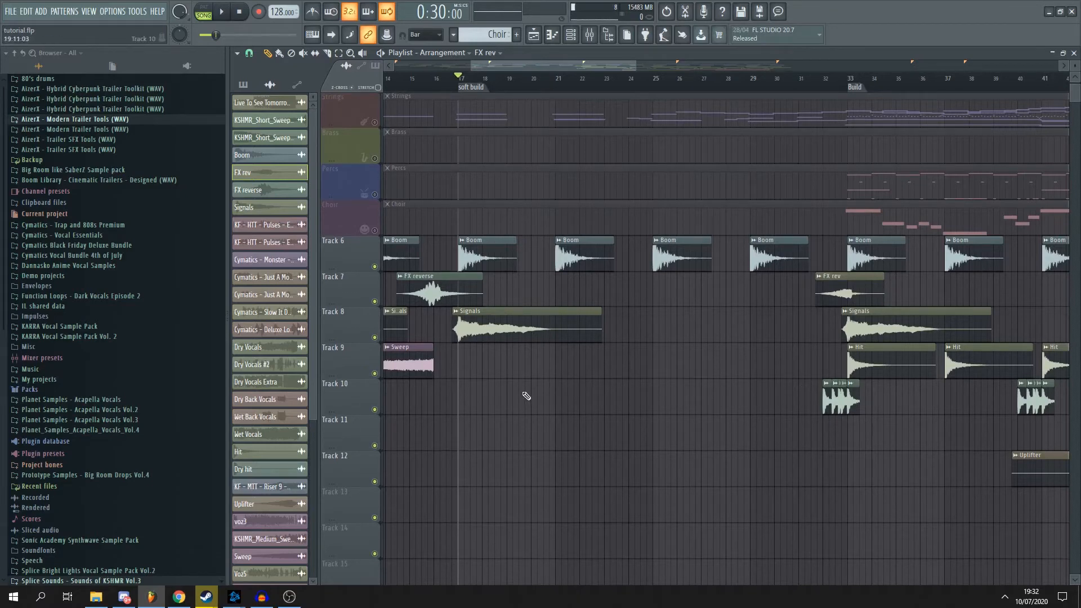
pyautogui.keyDown('ctrl'); pyautogui.scroll(-2, 541, 202); pyautogui.keyUp('ctrl')
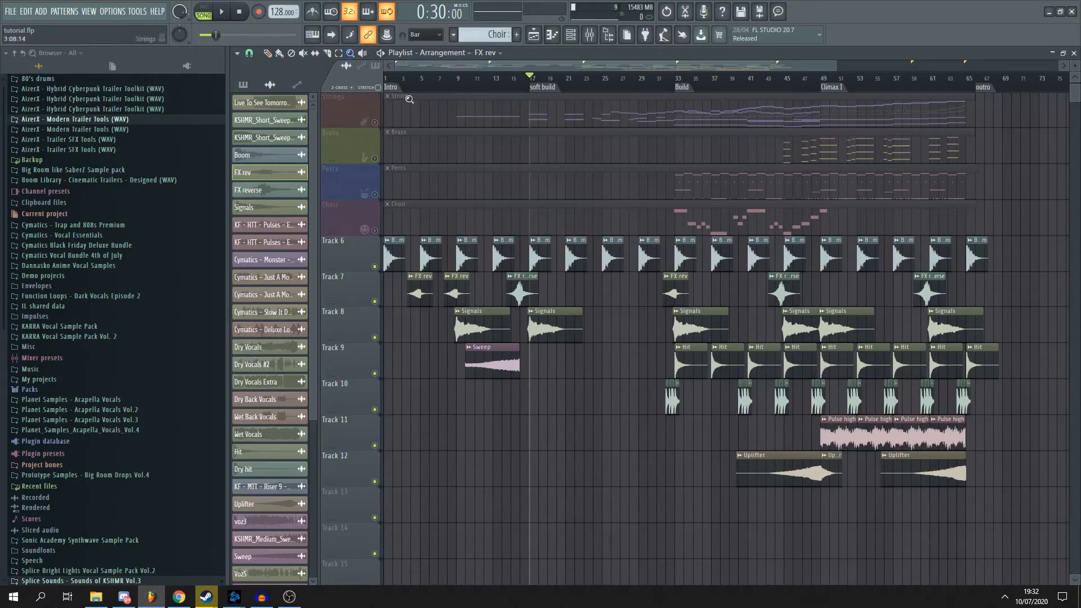
pyautogui.moveTo(828, 439); pyautogui.dragTo(827, 437)
pyautogui.keyDown('ctrl'); pyautogui.scroll(2, 541, 369); pyautogui.keyUp('ctrl')
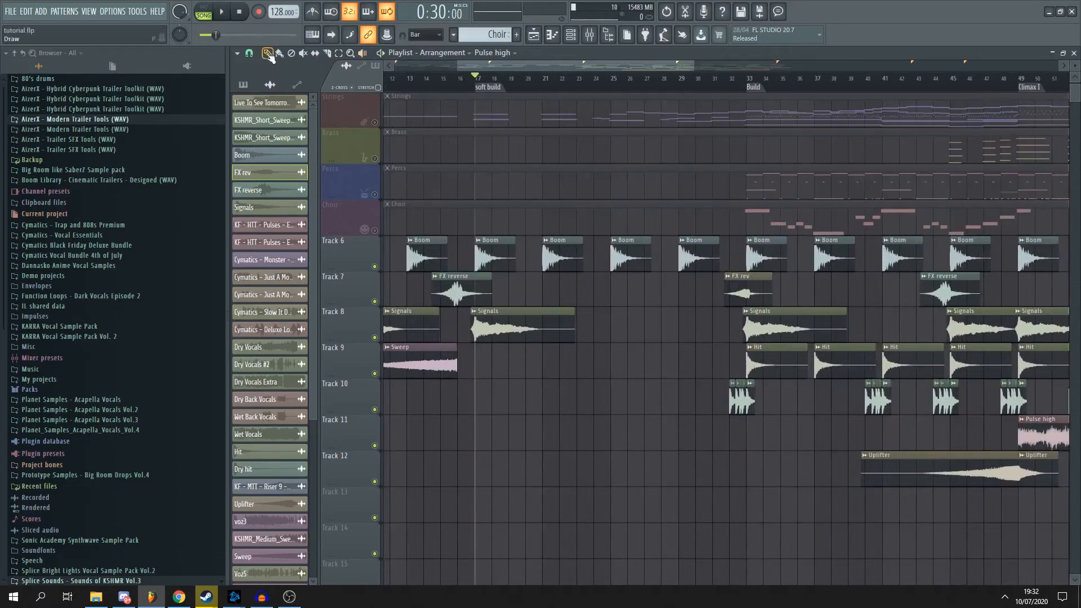
# - Place another Signals clip on Track 8 so that its peak lands on bar 25
pyautogui.keyDown('ctrl'); pyautogui.scroll(4, 526, 130); pyautogui.keyUp('ctrl')
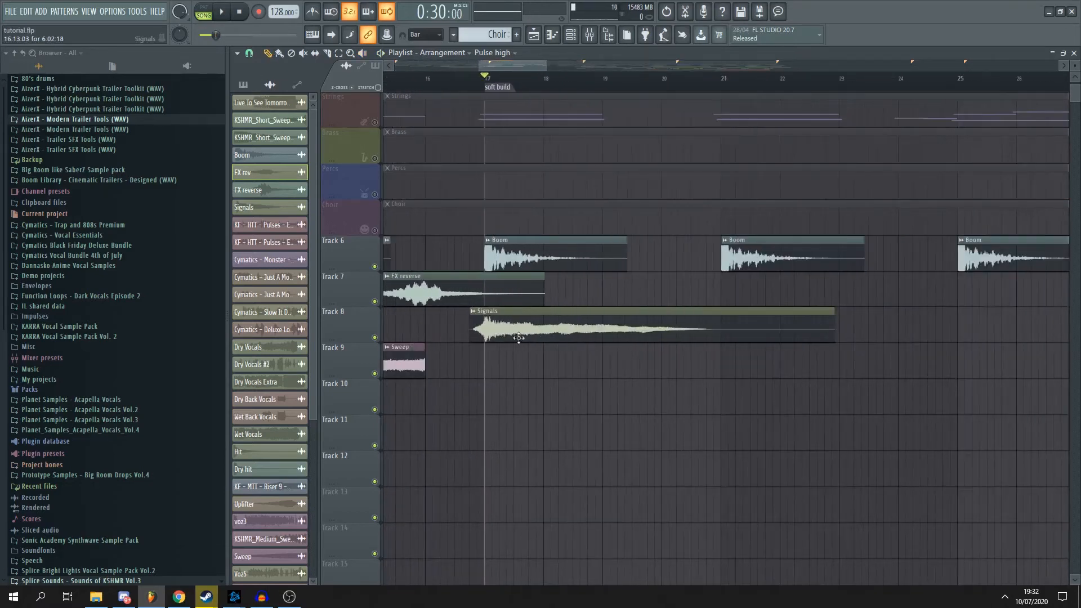
pyautogui.keyDown('ctrl'); pyautogui.scroll(-2, 518, 337); pyautogui.keyUp('ctrl')
pyautogui.keyDown('ctrl'); pyautogui.scroll(3, 793, 140); pyautogui.keyUp('ctrl')
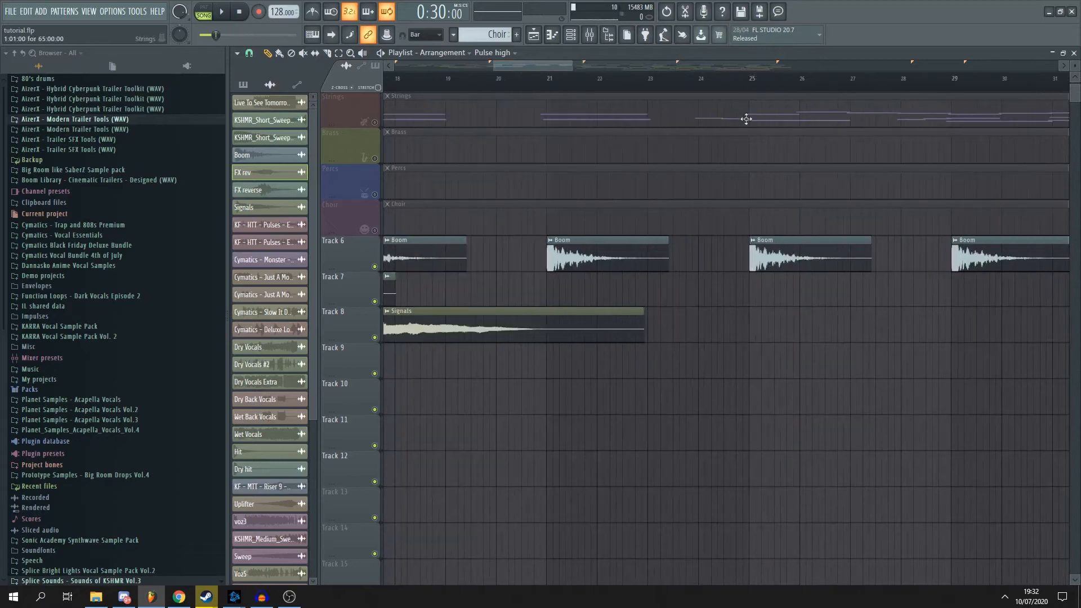
pyautogui.keyDown('ctrl'); pyautogui.scroll(-1, 742, 315); pyautogui.keyUp('ctrl')
pyautogui.click(637, 331)
pyautogui.keyDown('ctrl'); pyautogui.scroll(2, 737, 340); pyautogui.keyUp('ctrl')
pyautogui.click(751, 330)
pyautogui.keyDown('ctrl'); pyautogui.scroll(3, 783, 334); pyautogui.keyUp('ctrl')
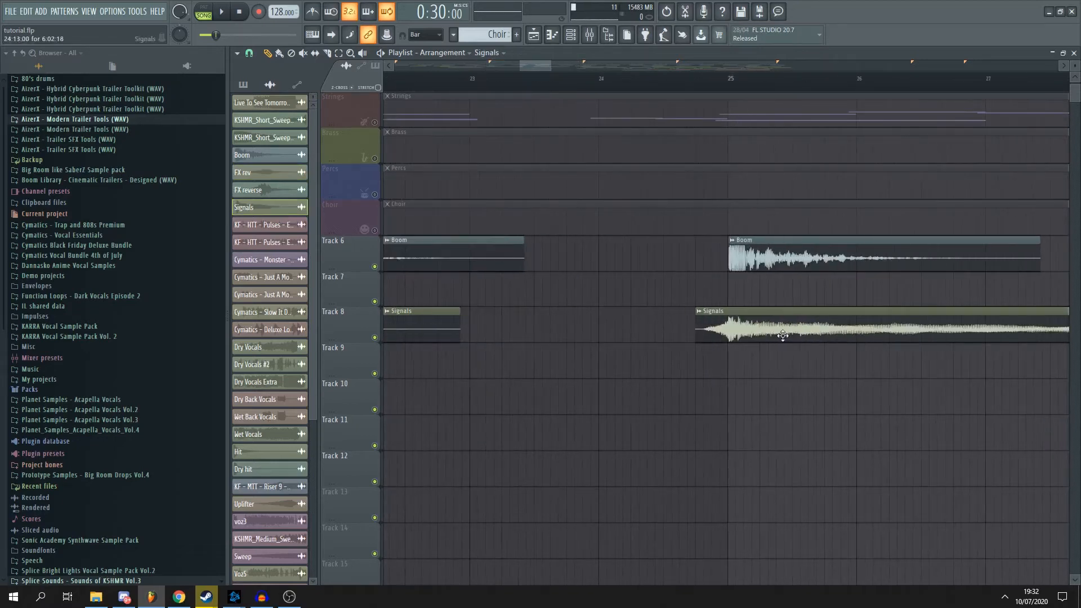
pyautogui.keyDown('ctrl'); pyautogui.scroll(-5, 762, 350); pyautogui.keyUp('ctrl')
pyautogui.keyDown('ctrl'); pyautogui.scroll(3, 761, 353); pyautogui.keyUp('ctrl')
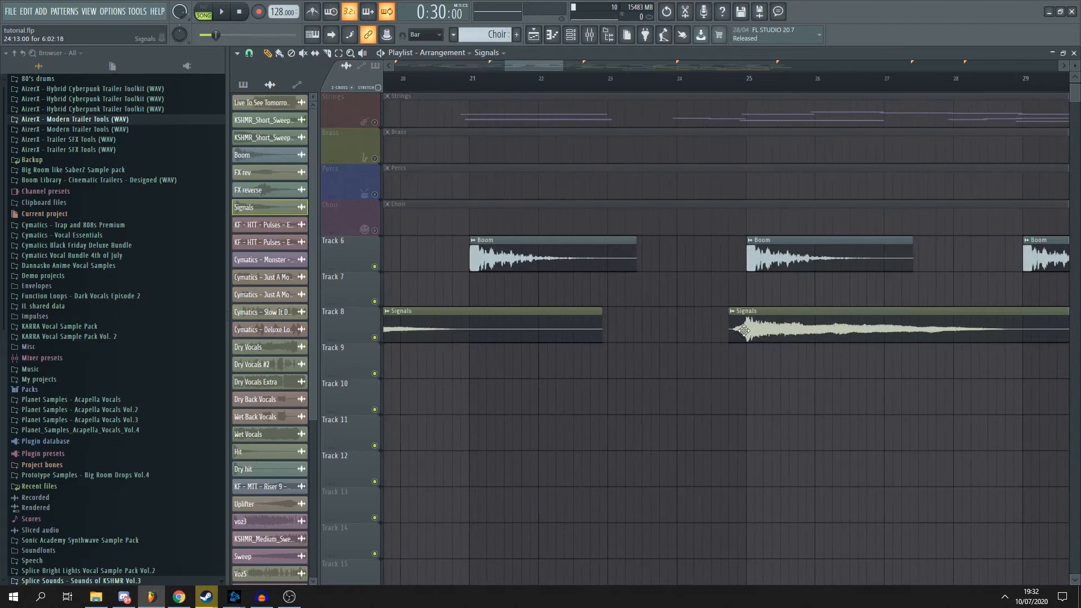
# - Duplicate the Signals clip below the bar 25 one as a unique sample and move it to Track 10, starting at about bar 22
pyautogui.click(747, 370)
pyautogui.click(736, 355)
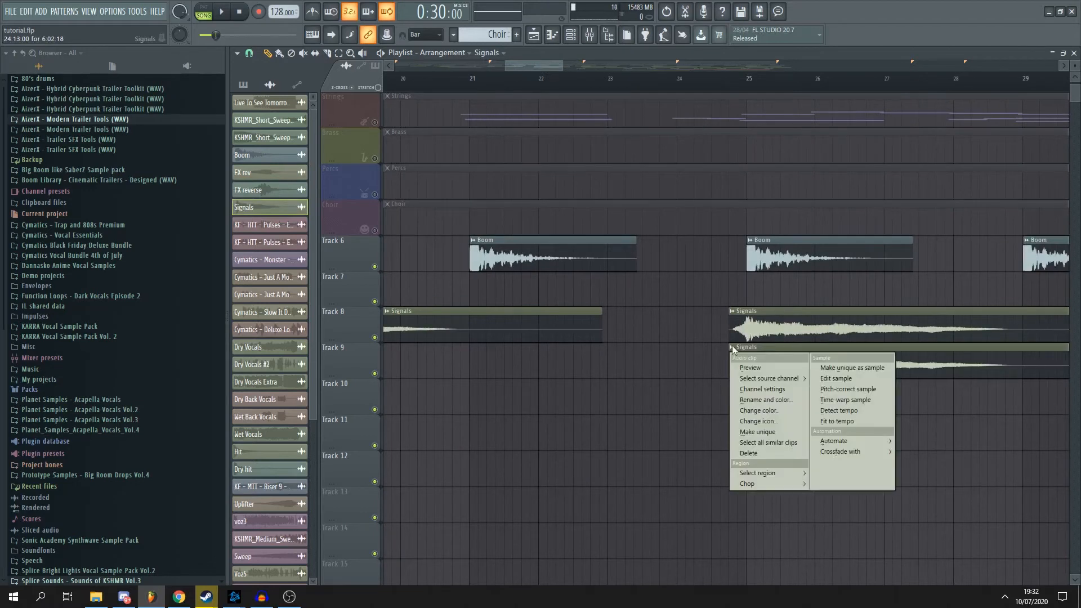
pyautogui.click(749, 424)
pyautogui.moveTo(752, 372); pyautogui.dragTo(579, 409)
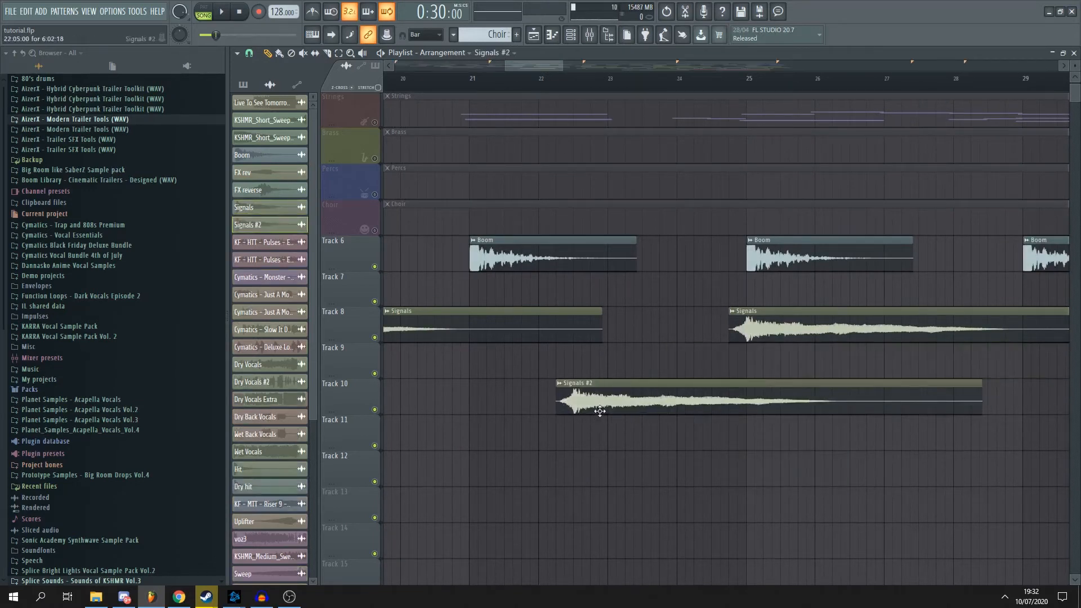
# - Reverse the Signals #2 sample and move its clip earlier on Track 10 so it ends just after bar 25
pyautogui.doubleClick(599, 411)
pyautogui.click(418, 249)
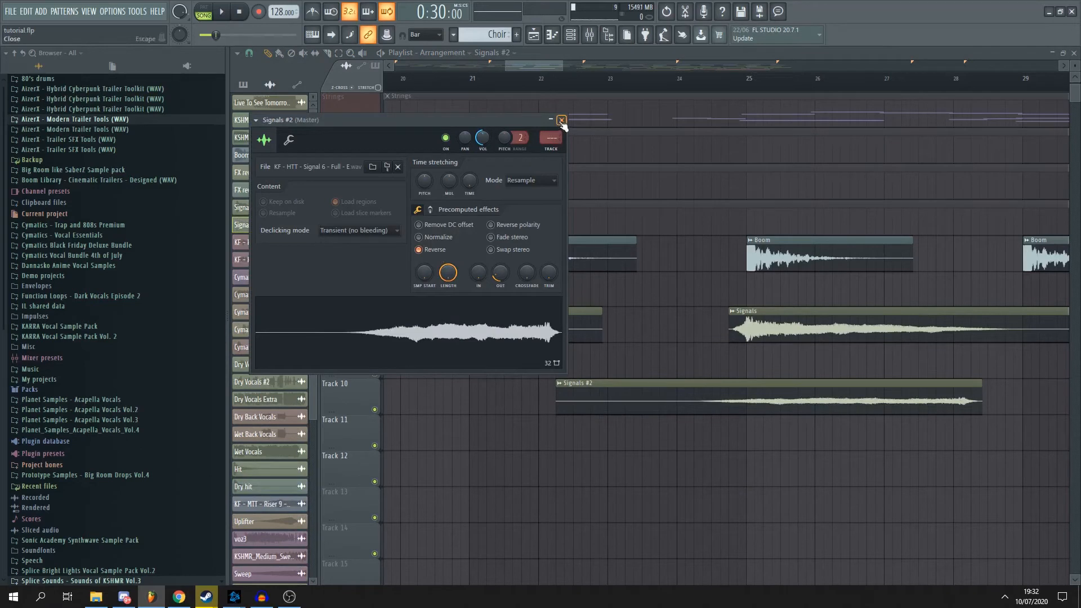
pyautogui.click(562, 121)
pyautogui.moveTo(891, 402); pyautogui.dragTo(665, 398)
# - Remove the quick fade-out from the Signals #2 sample, trying stronger fades up to 100% on the way, and close its settings
pyautogui.doubleClick(665, 397)
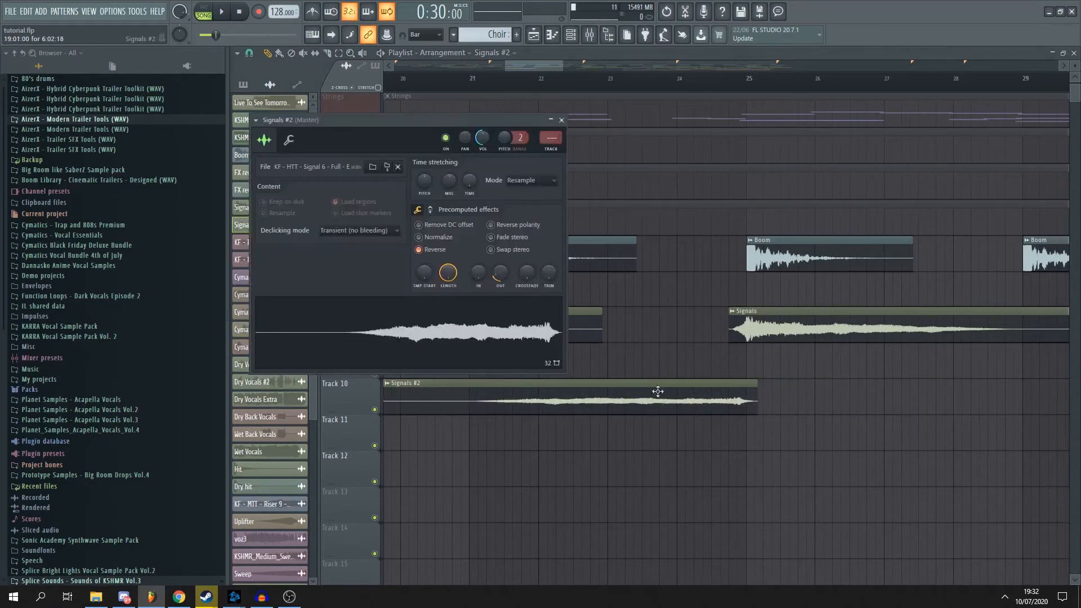
pyautogui.moveTo(499, 273); pyautogui.dragTo(500, 287)
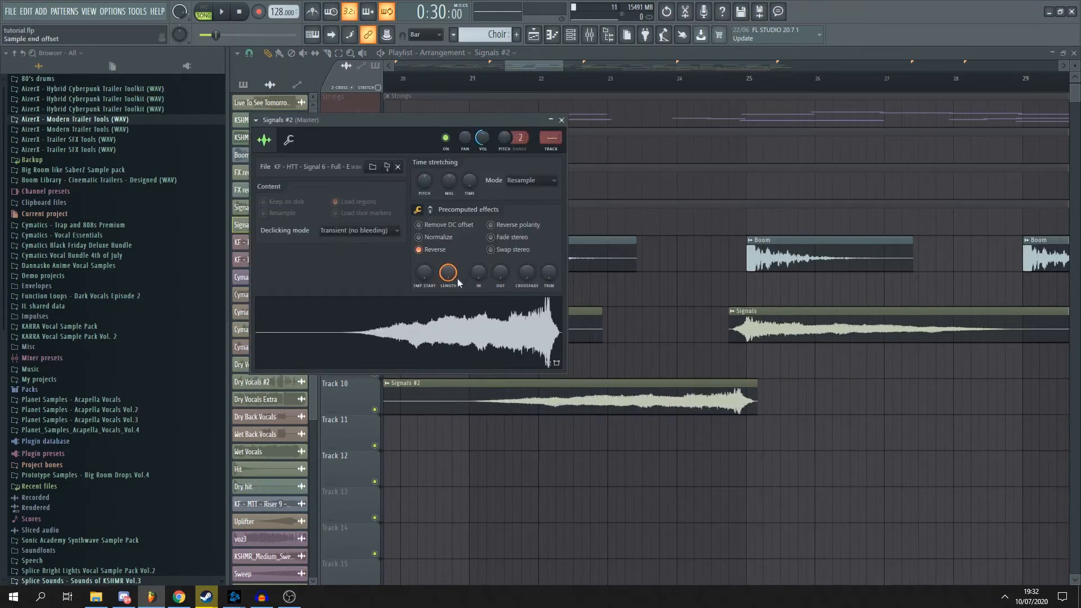
pyautogui.moveTo(500, 273); pyautogui.dragTo(500, 261)
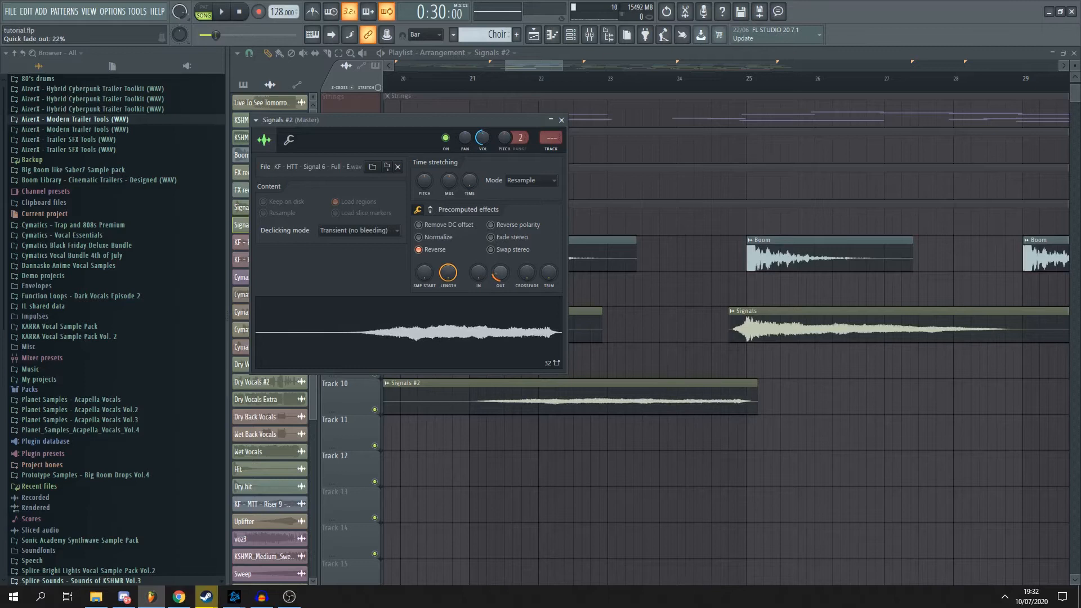
pyautogui.moveTo(499, 261); pyautogui.dragTo(500, 225)
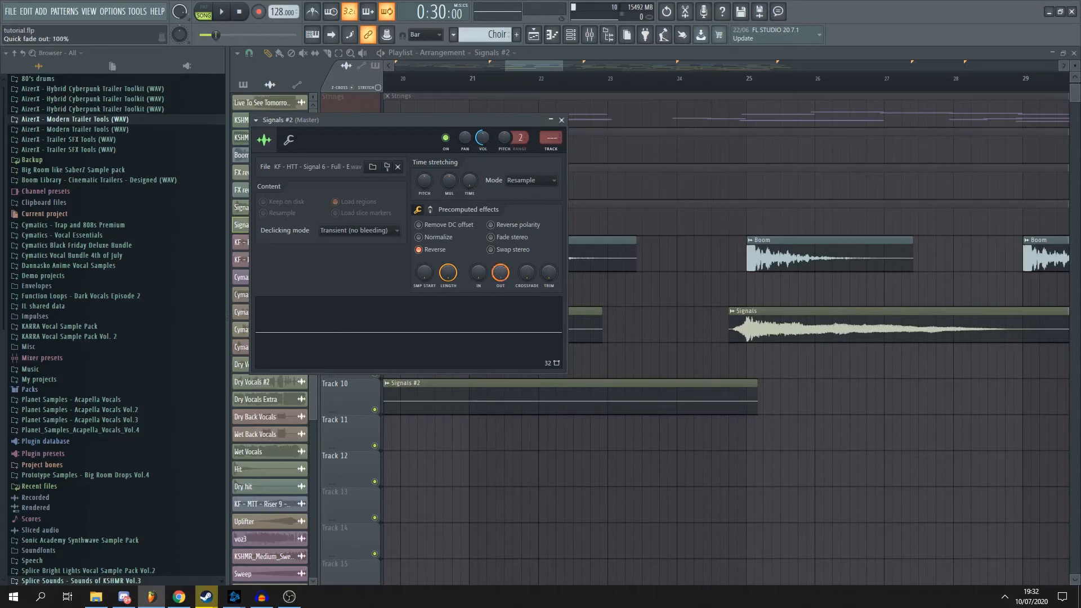
pyautogui.moveTo(478, 273); pyautogui.dragTo(478, 268)
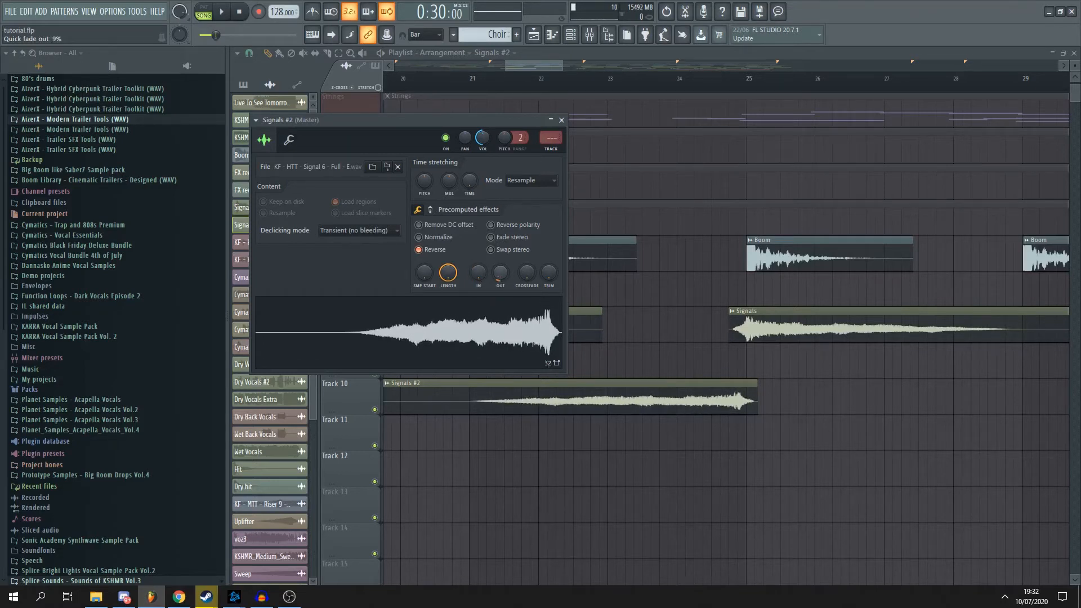
pyautogui.moveTo(499, 271); pyautogui.dragTo(500, 278)
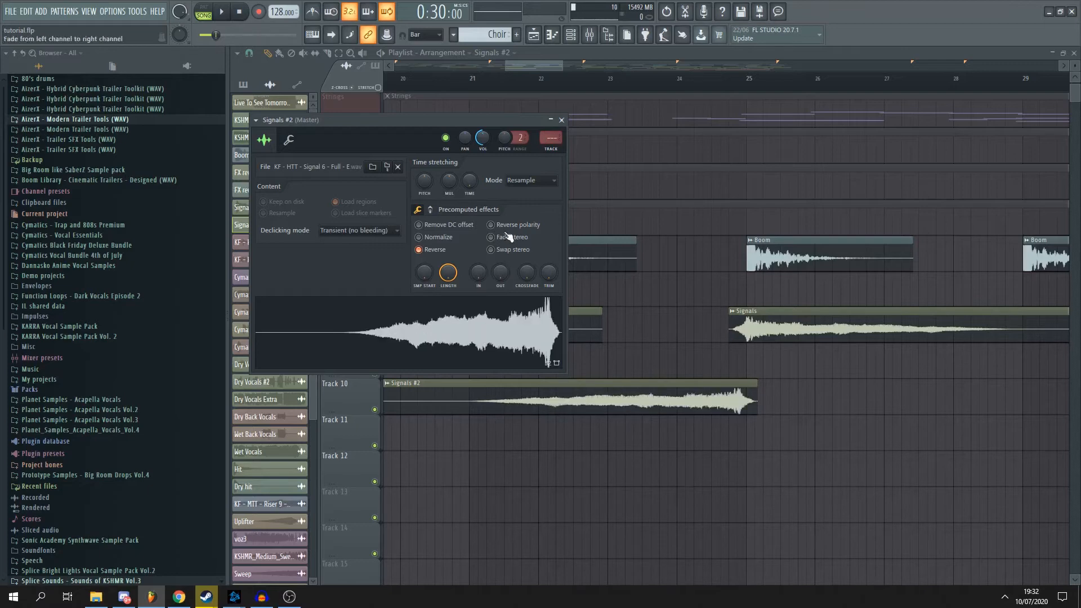
pyautogui.press('Escape')
# - Shift the reversed Signals #2 clip on Track 10 slightly so its peak aligns with bar 25
pyautogui.scroll(1, 830, 445)
pyautogui.scroll(4, 830, 445)
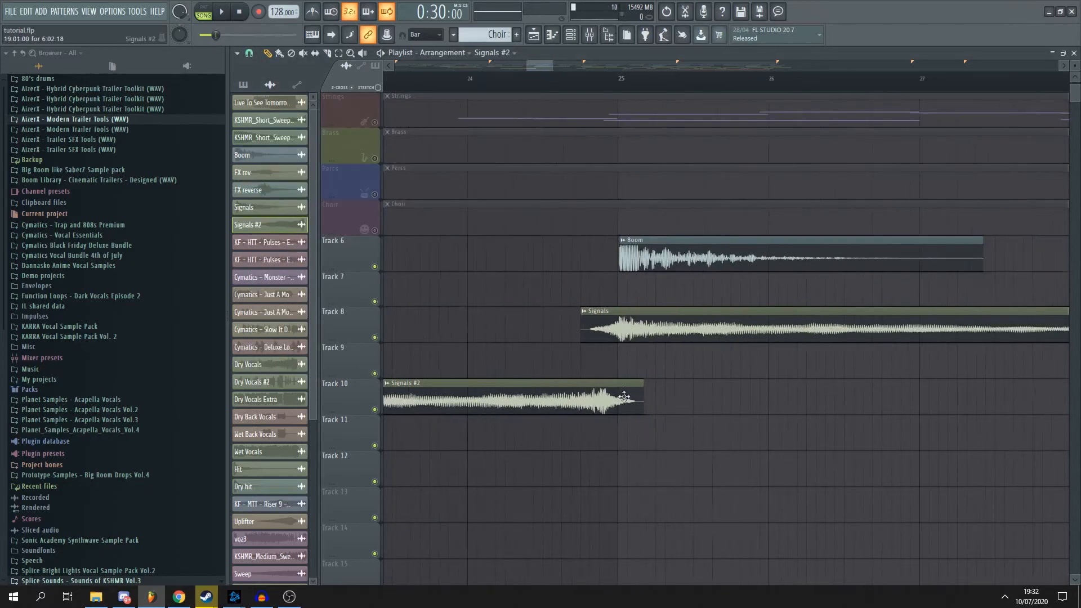
pyautogui.scroll(-4, 651, 391)
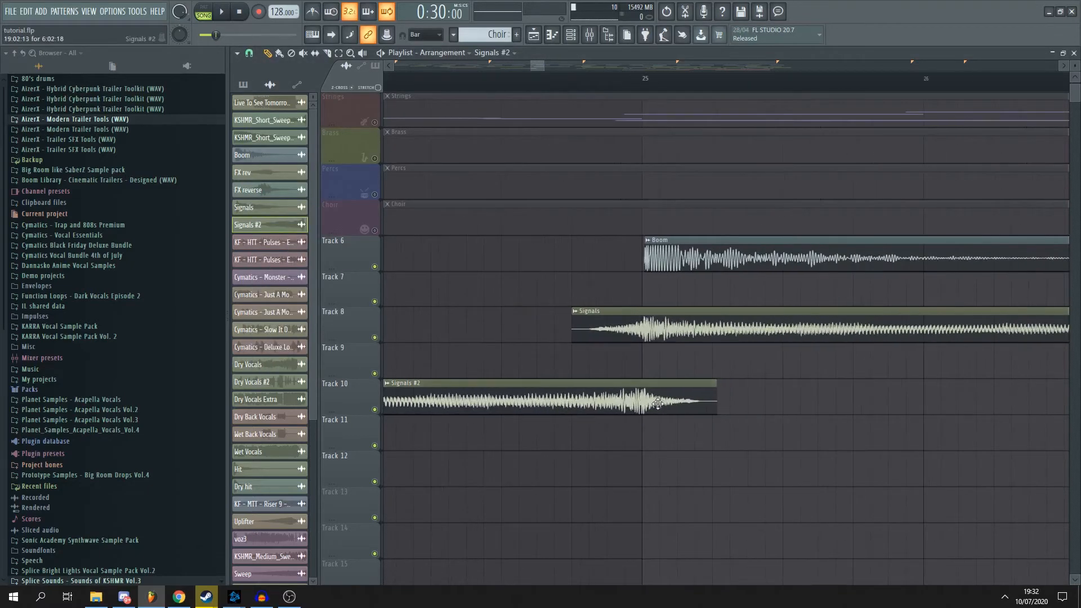
pyautogui.scroll(-4, 661, 402)
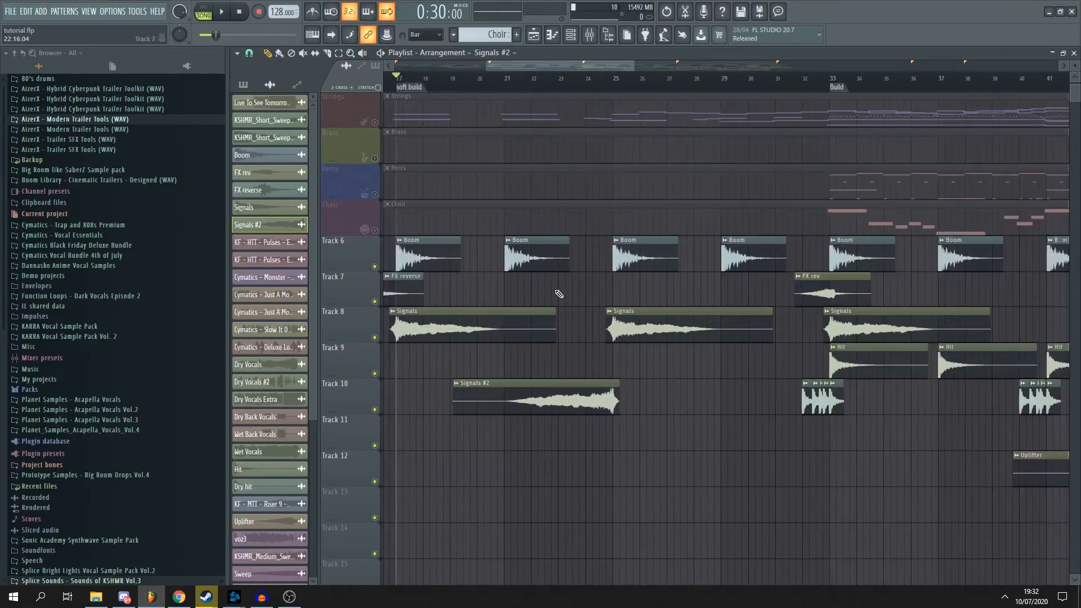
# - Play the arrangement from bar 21 to hear the reversed Signals #2 clip lead into bar 25
pyautogui.click(512, 79)
pyautogui.press('space')
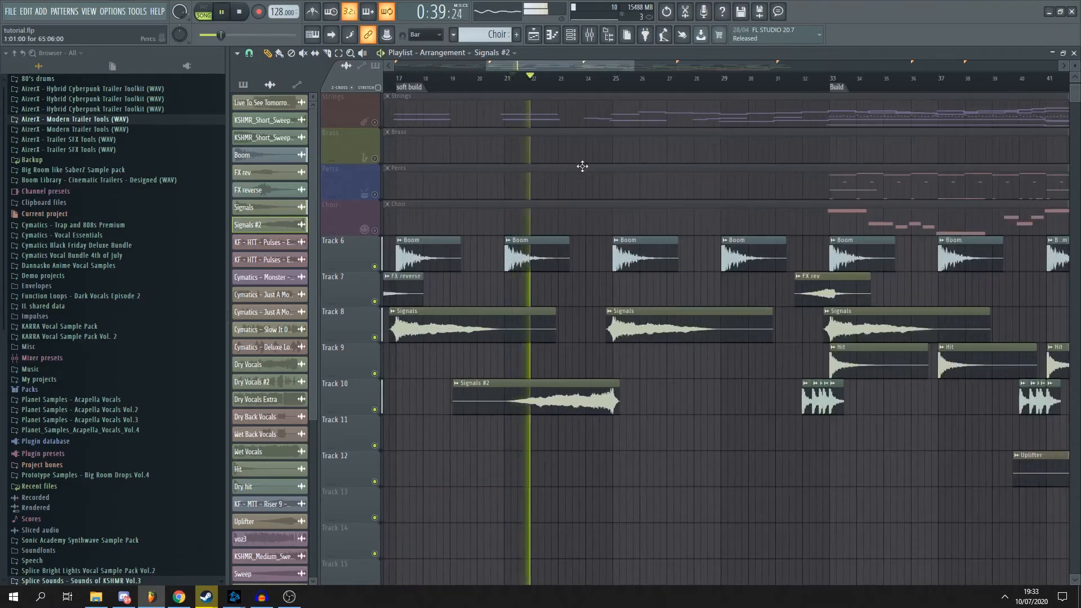
pyautogui.scroll(1, 577, 162)
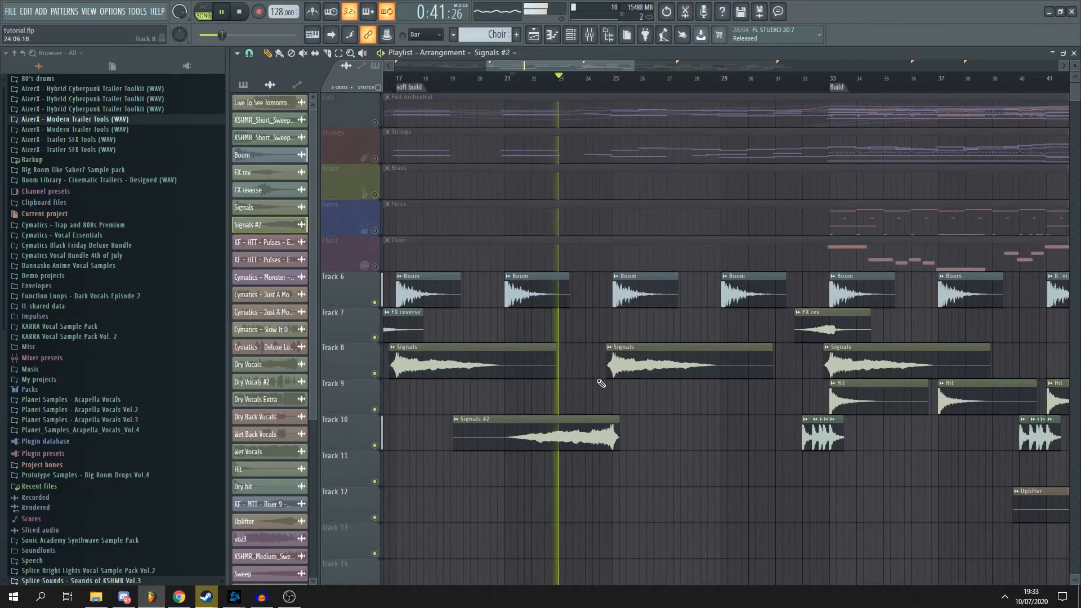
pyautogui.scroll(3, 613, 394)
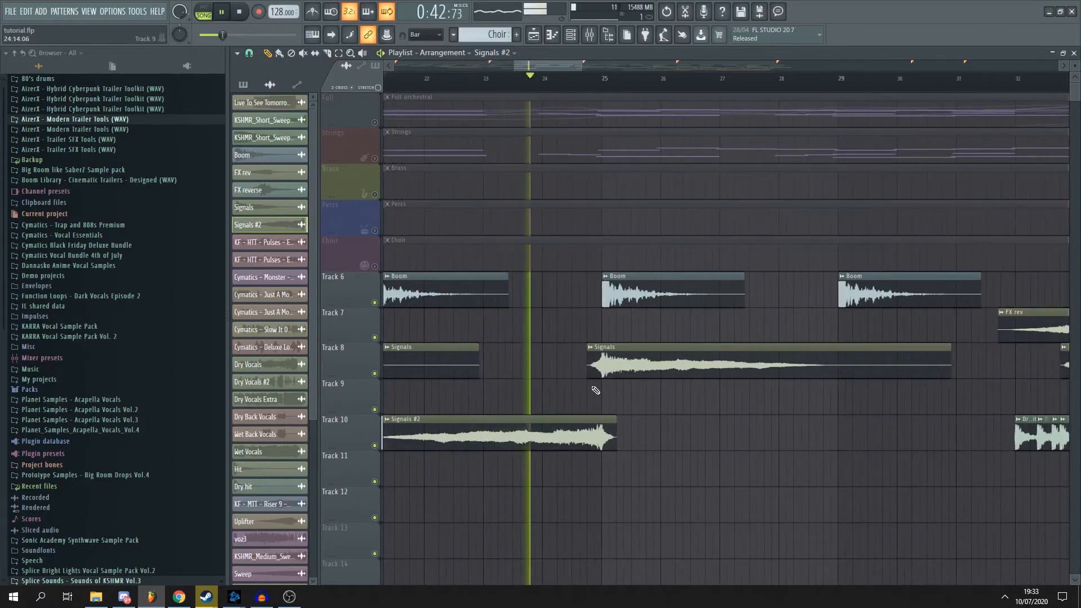
# - Add a slight quick fade-in to the Signals #2 sample, close its settings and stop playback
pyautogui.doubleClick(572, 433)
pyautogui.moveTo(478, 285); pyautogui.dragTo(478, 277)
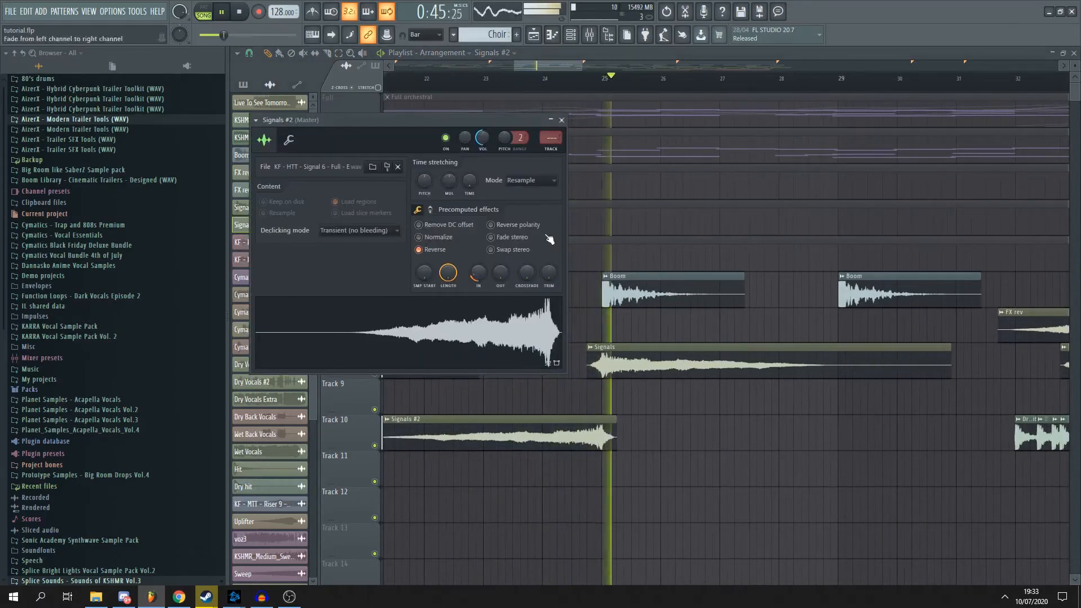
pyautogui.click(561, 119)
pyautogui.scroll(-3, 669, 360)
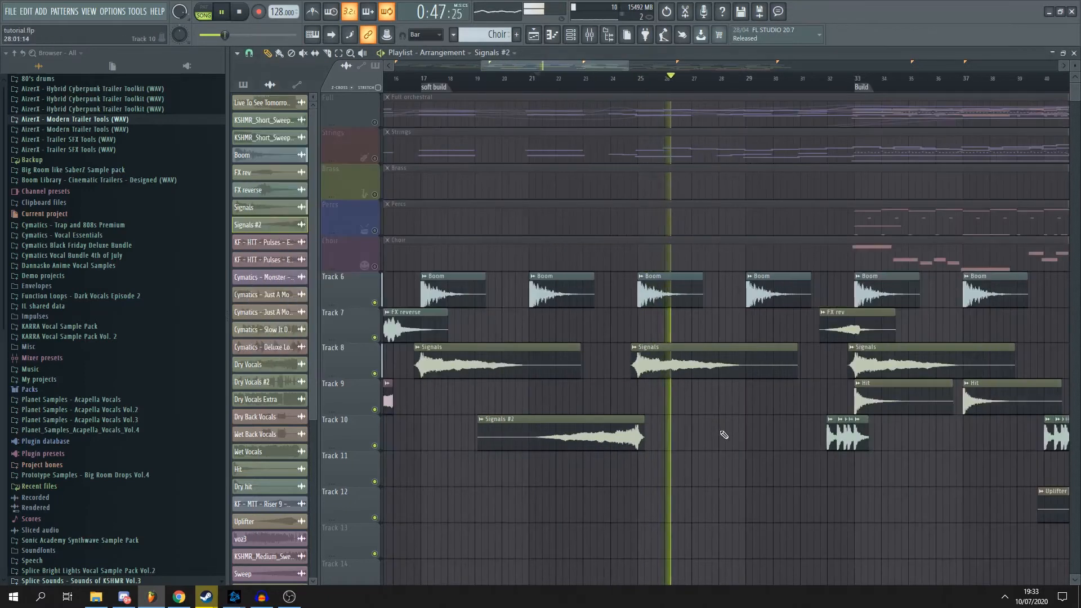
pyautogui.press('space')
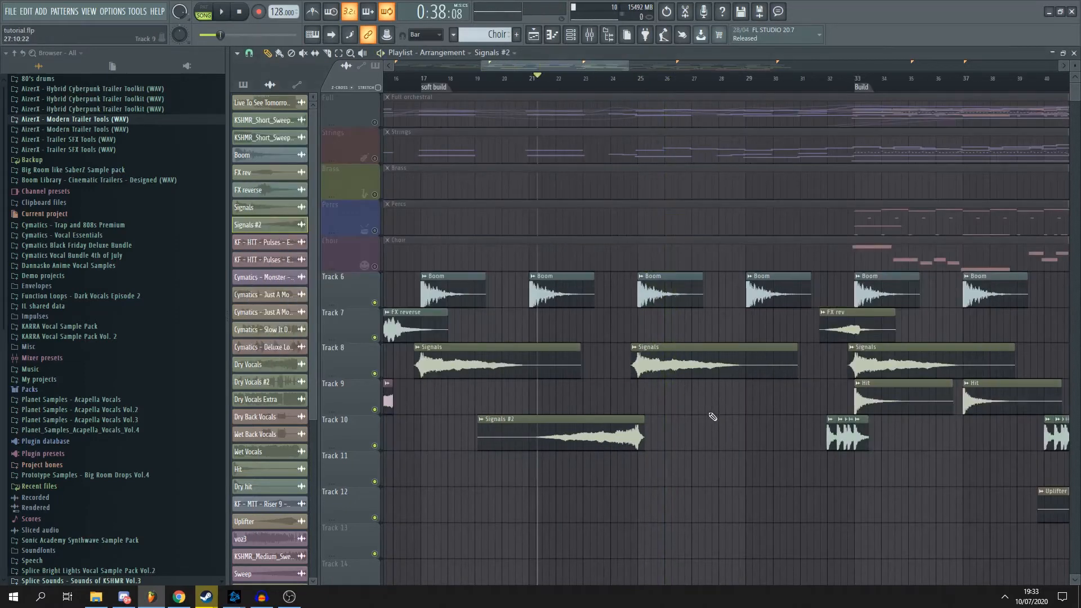
# - Play the Dry hit fill on Track 10 from bar 32 leading into the Build marker, and stop
pyautogui.scroll(-1, 711, 394)
pyautogui.scroll(-2, 707, 415)
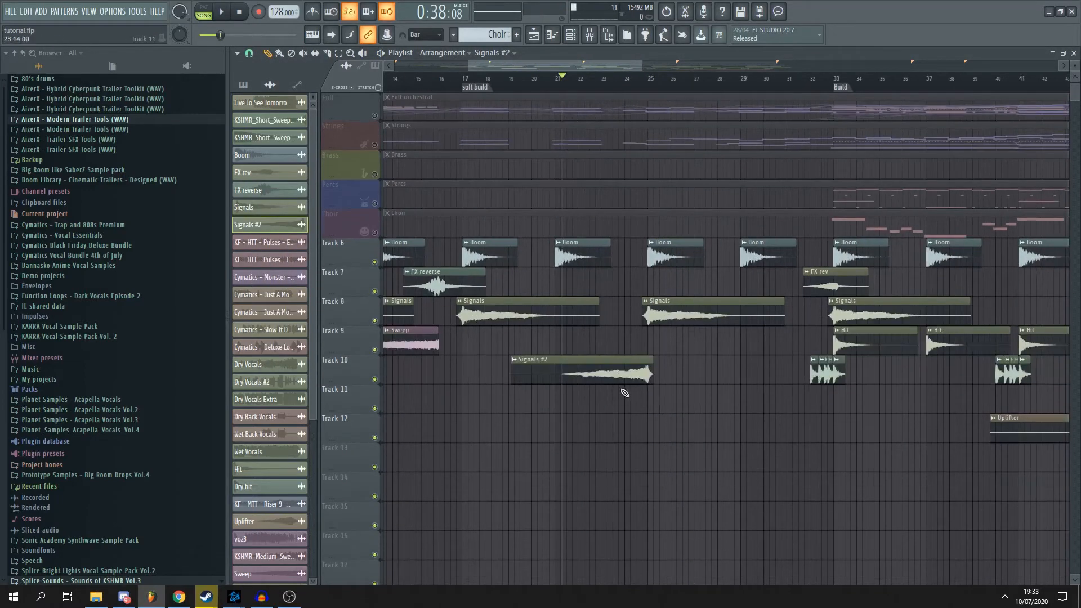
pyautogui.scroll(-2, 640, 372)
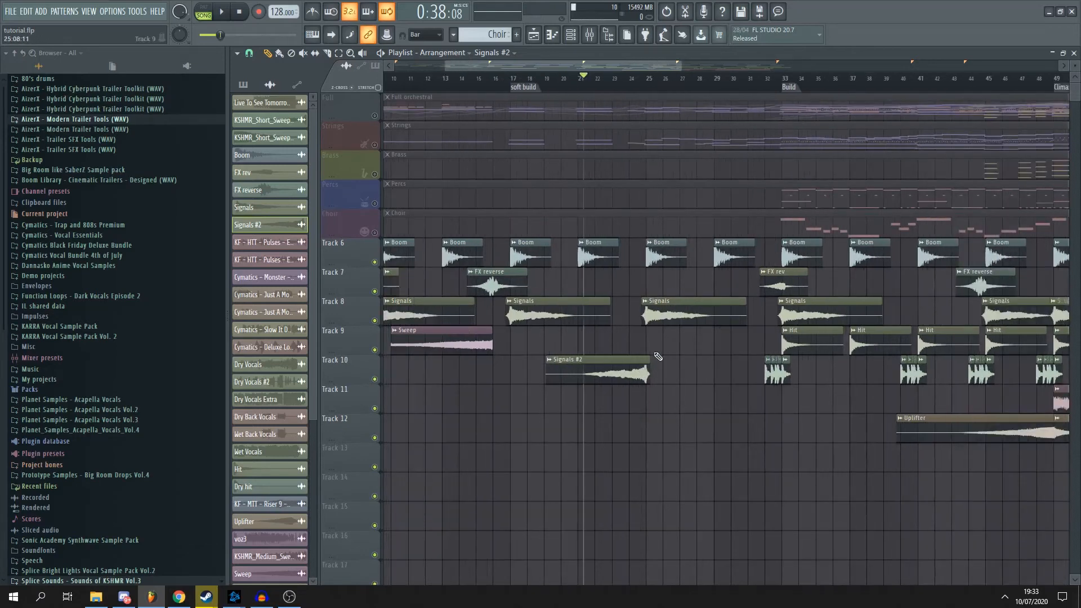
pyautogui.scroll(3, 654, 353)
pyautogui.moveTo(579, 66); pyautogui.dragTo(649, 67)
pyautogui.click(514, 80)
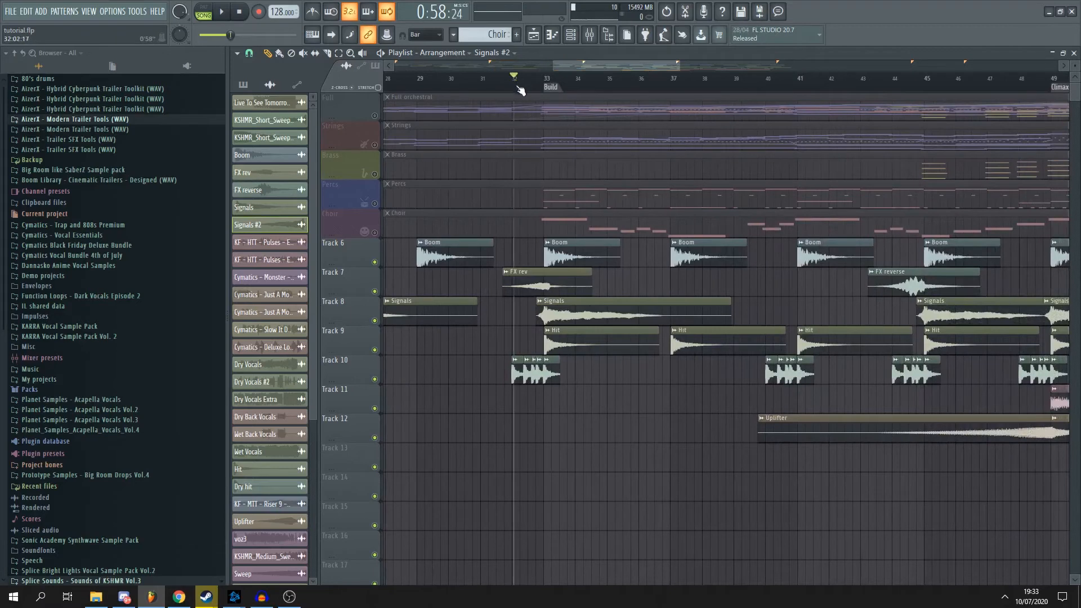
pyautogui.scroll(2, 577, 301)
pyautogui.scroll(3, 518, 327)
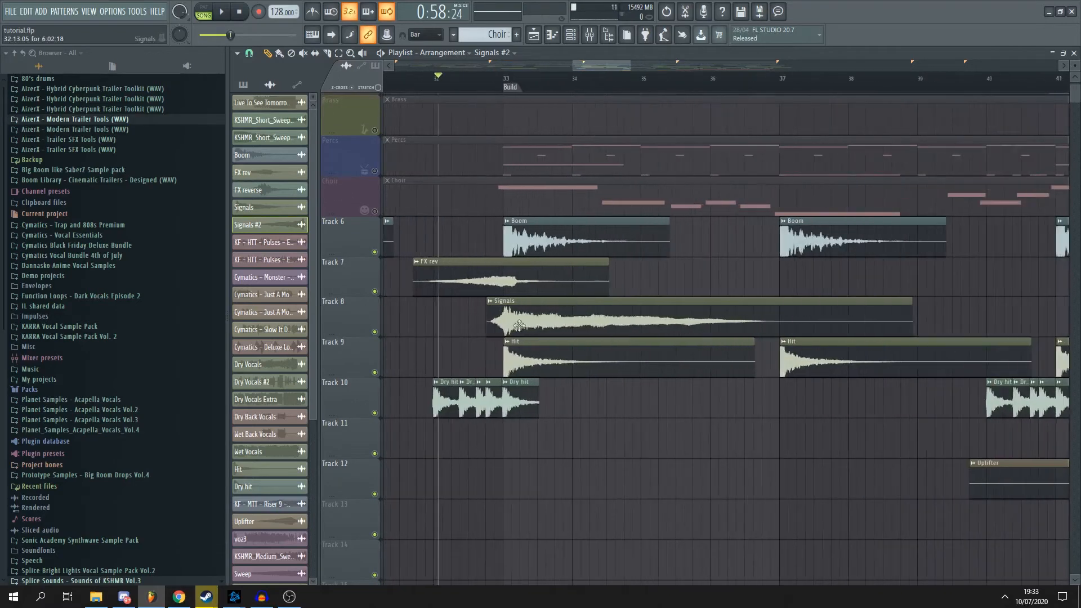
pyautogui.scroll(1, 447, 392)
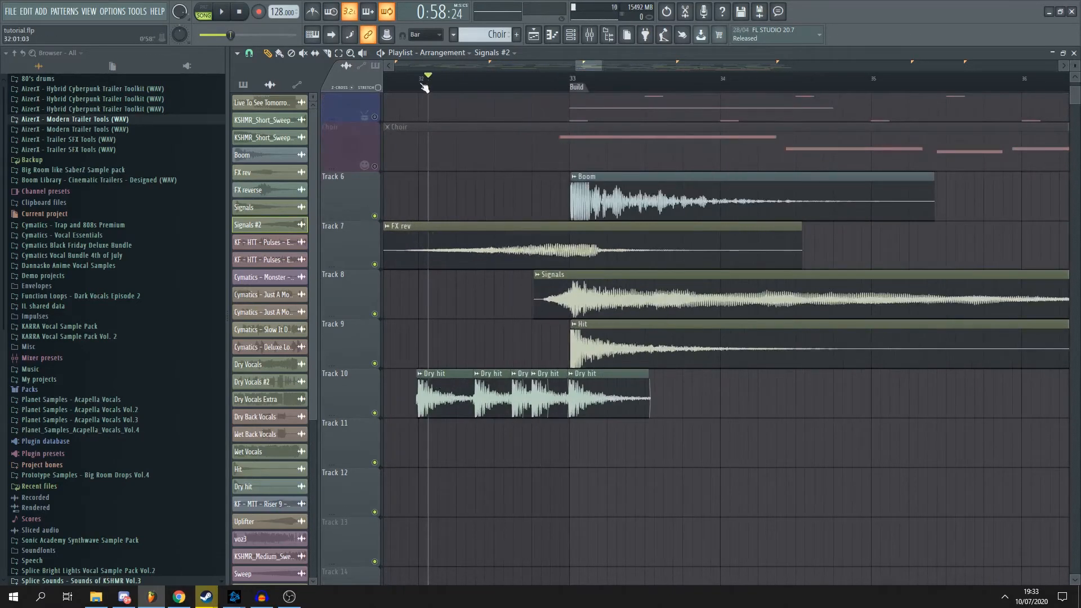
pyautogui.press('space')
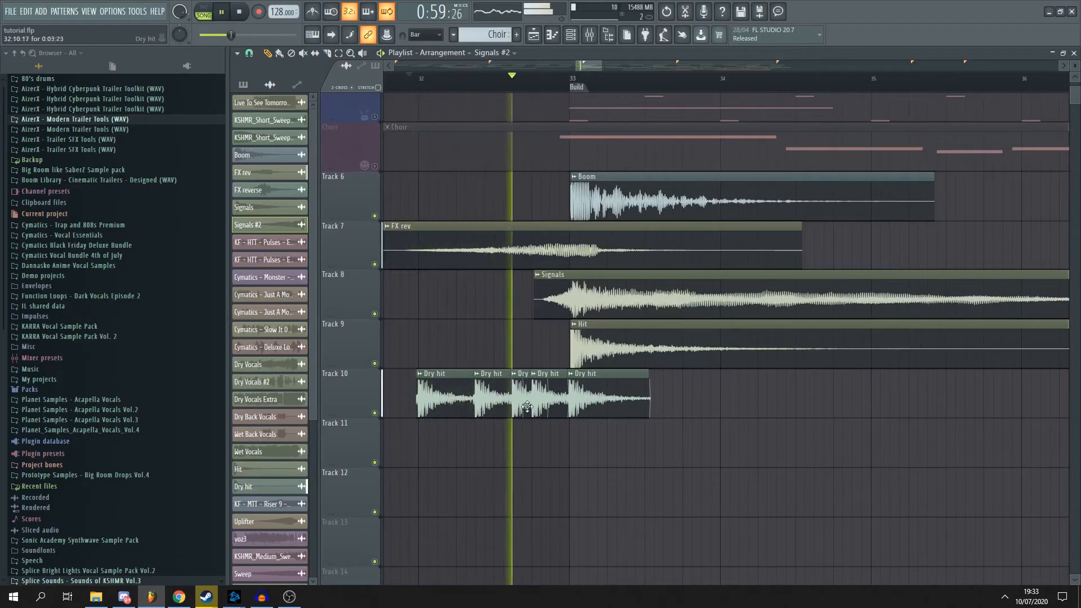
pyautogui.press('space')
# - Set the playback position at the Build marker and align the start of the Track 9 Hit clip with bar 33
pyautogui.scroll(2, 565, 353)
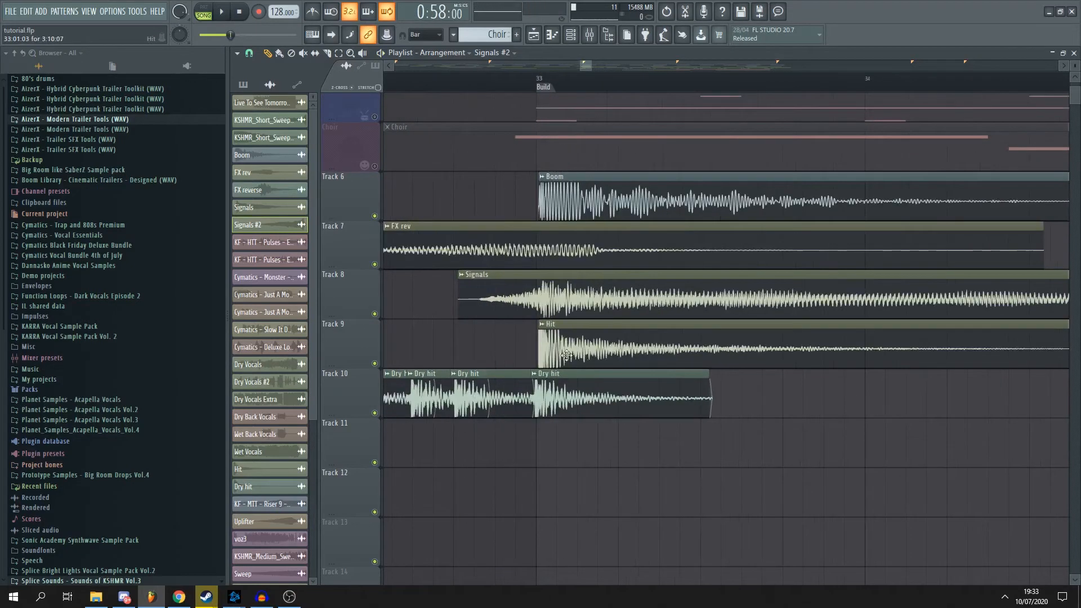
pyautogui.click(536, 85)
pyautogui.scroll(2, 563, 342)
pyautogui.scroll(1, 523, 383)
pyautogui.moveTo(500, 363); pyautogui.dragTo(493, 363)
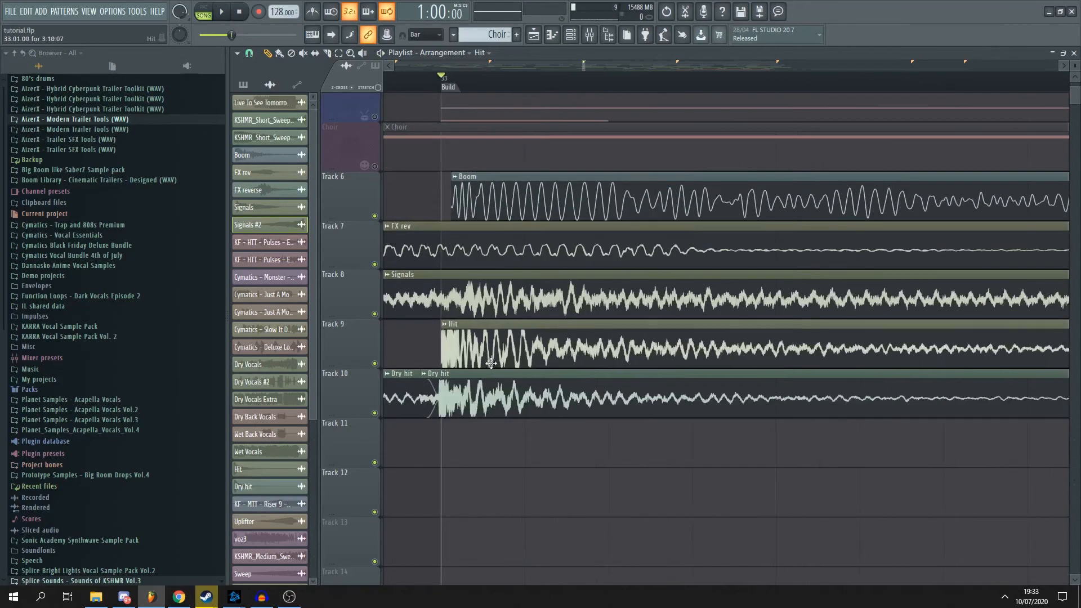
pyautogui.scroll(-5, 493, 362)
pyautogui.scroll(-2, 539, 348)
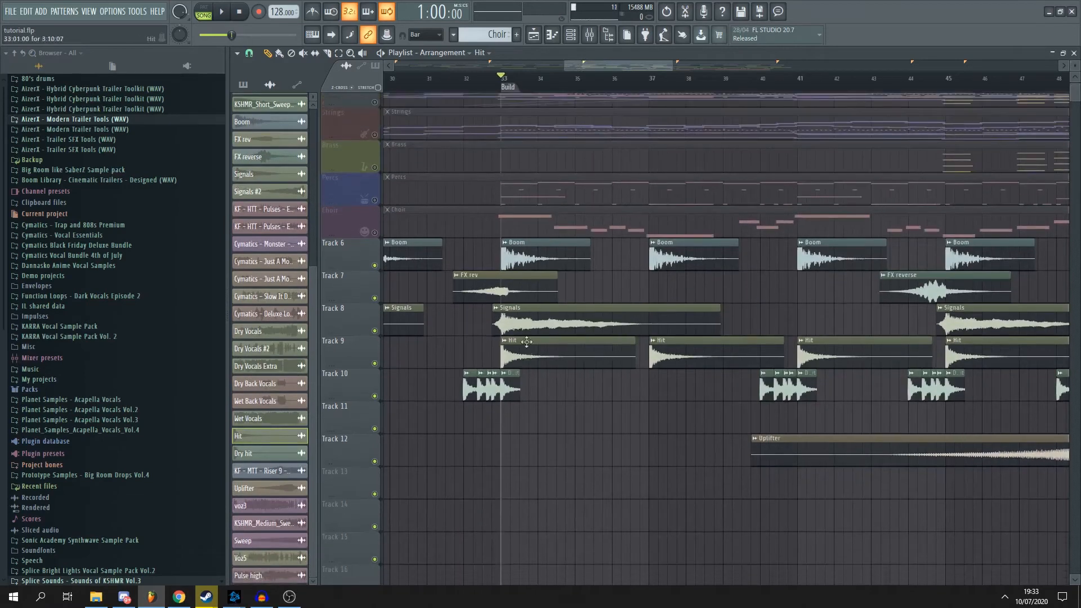
# - Play the transition from bar 32 past the Build marker, stop, and bring the effect clips across the arrangement into view
pyautogui.scroll(5, 541, 386)
pyautogui.scroll(-5, 537, 225)
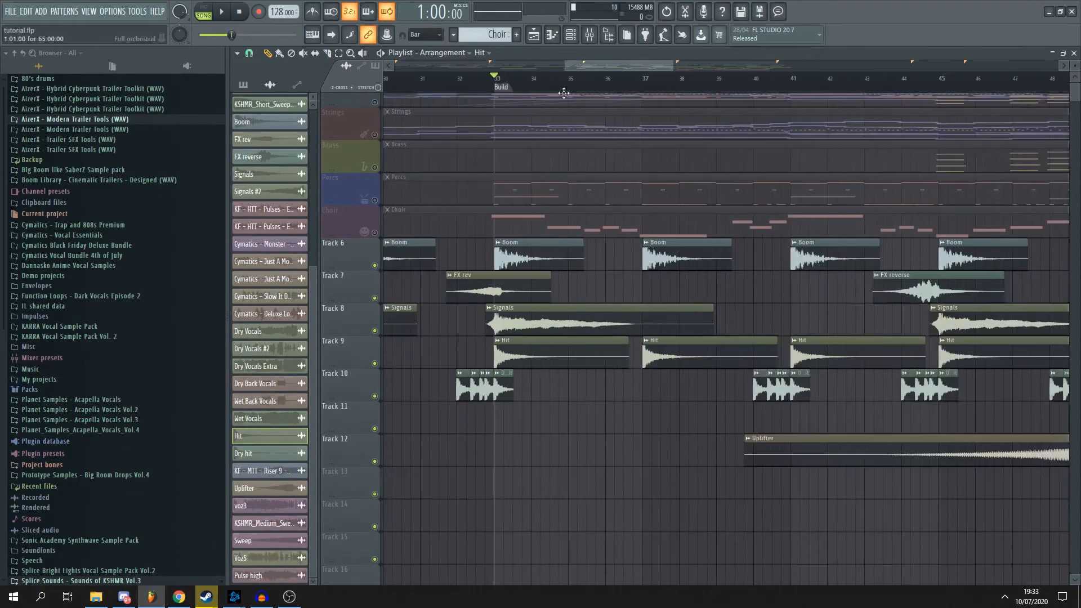
pyautogui.moveTo(589, 67); pyautogui.dragTo(578, 69)
pyautogui.scroll(1, 538, 104)
pyautogui.scroll(1, 538, 104)
pyautogui.click(534, 79)
pyautogui.press('space')
pyautogui.scroll(2, 550, 434)
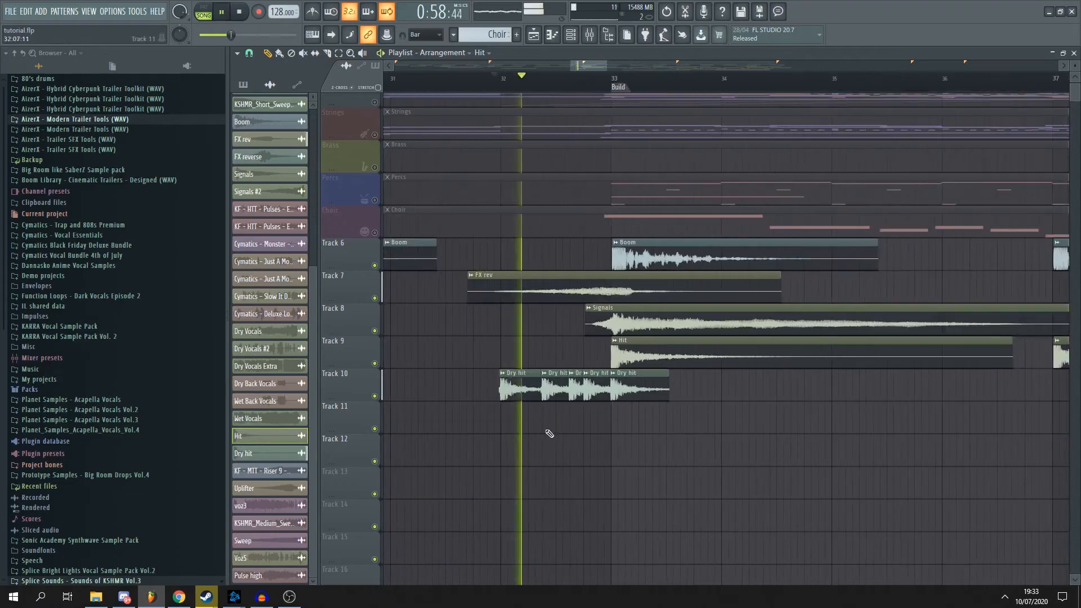
pyautogui.scroll(-4, 679, 402)
pyautogui.scroll(3, 777, 423)
pyautogui.scroll(-2, 768, 410)
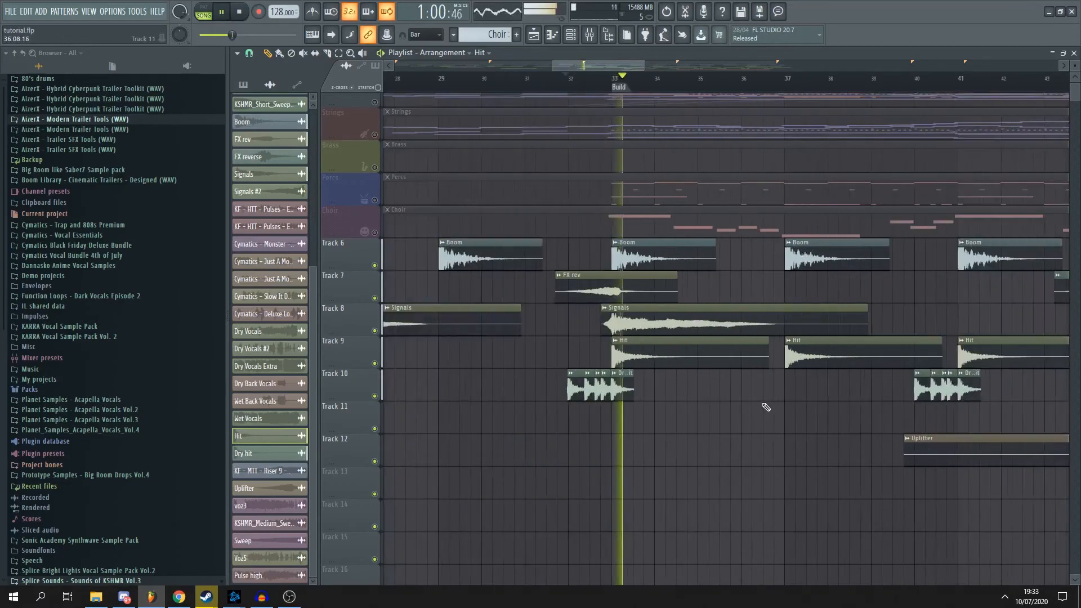
pyautogui.scroll(-3, 768, 402)
pyautogui.scroll(-3, 768, 388)
pyautogui.press('space')
pyautogui.scroll(-4, 760, 352)
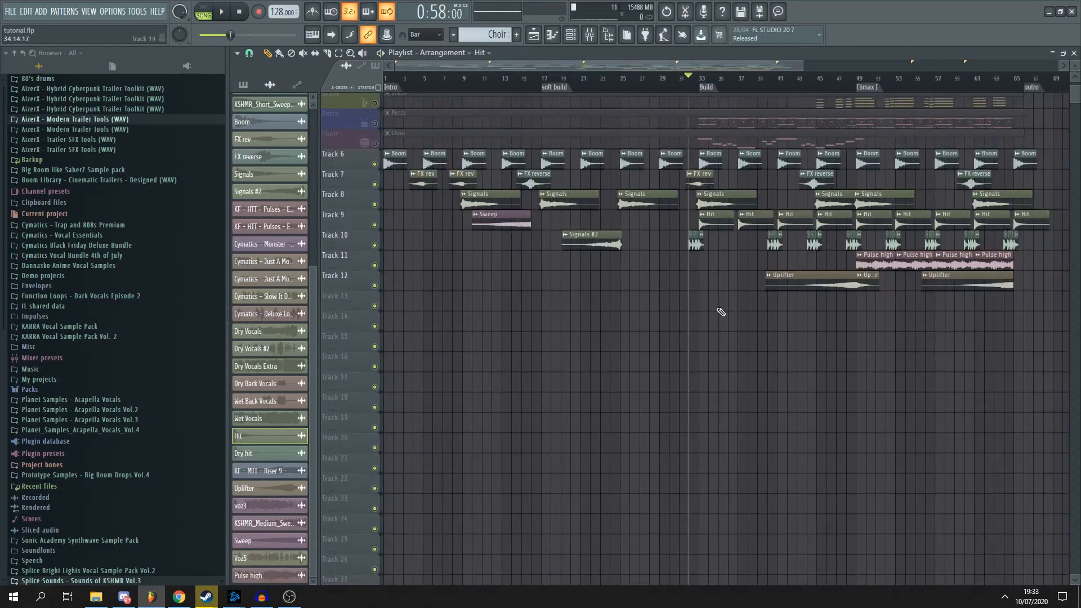
# - Examine how the Boom, Signals, Hit and Dry hit clips line up around the Build marker and across the arrangement
pyautogui.scroll(-3, 719, 309)
pyautogui.scroll(3, 569, 251)
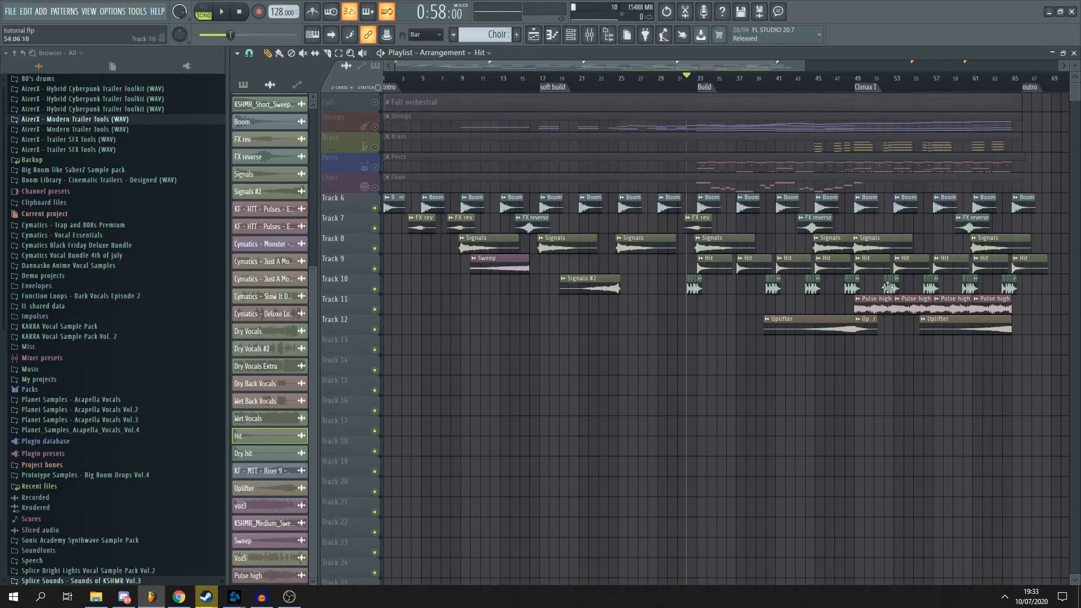
pyautogui.keyDown('ctrl'); pyautogui.scroll(3, 818, 279); pyautogui.keyUp('ctrl')
pyautogui.keyDown('ctrl'); pyautogui.scroll(2, 619, 254); pyautogui.keyUp('ctrl')
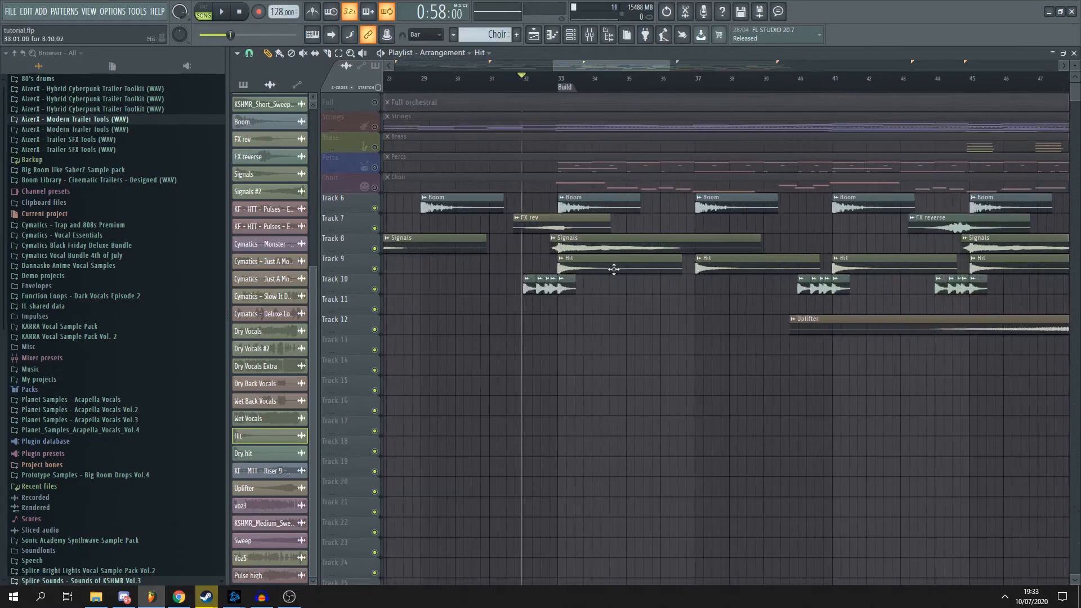
pyautogui.keyDown('alt'); pyautogui.scroll(2, 604, 303); pyautogui.keyUp('alt')
pyautogui.scroll(1, 594, 275)
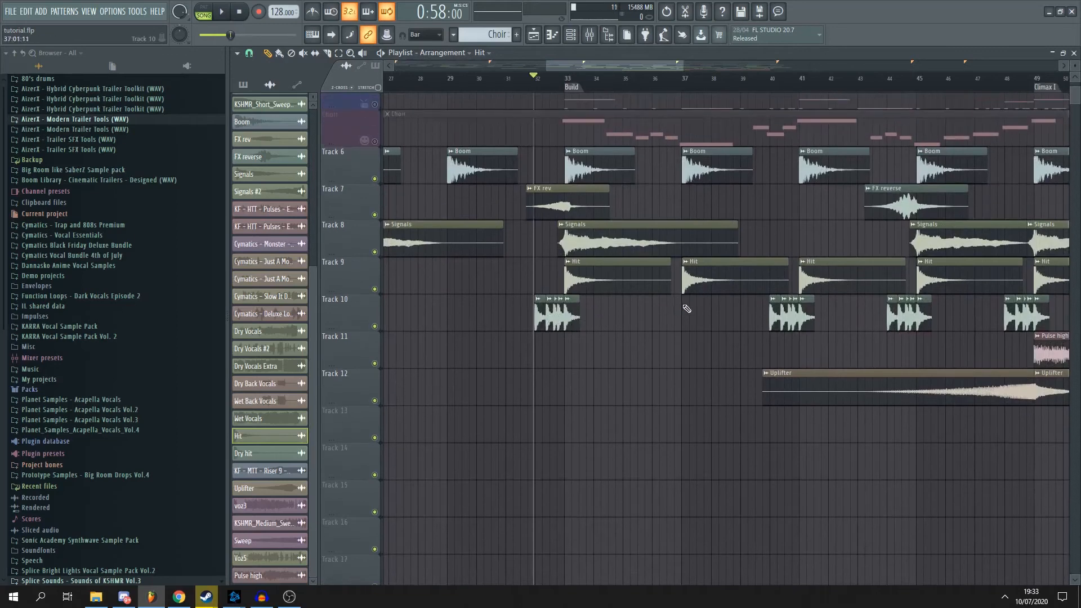
pyautogui.keyDown('ctrl'); pyautogui.scroll(-4, 506, 304); pyautogui.keyUp('ctrl')
pyautogui.keyDown('ctrl'); pyautogui.scroll(3, 479, 285); pyautogui.keyUp('ctrl')
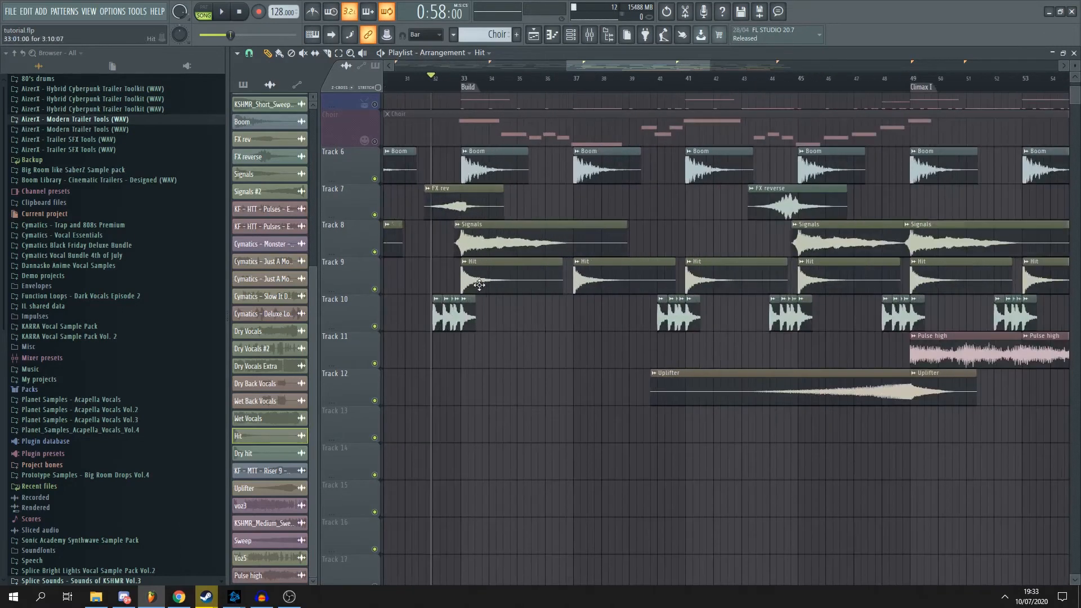
pyautogui.keyDown('ctrl'); pyautogui.scroll(-6, 606, 279); pyautogui.keyUp('ctrl')
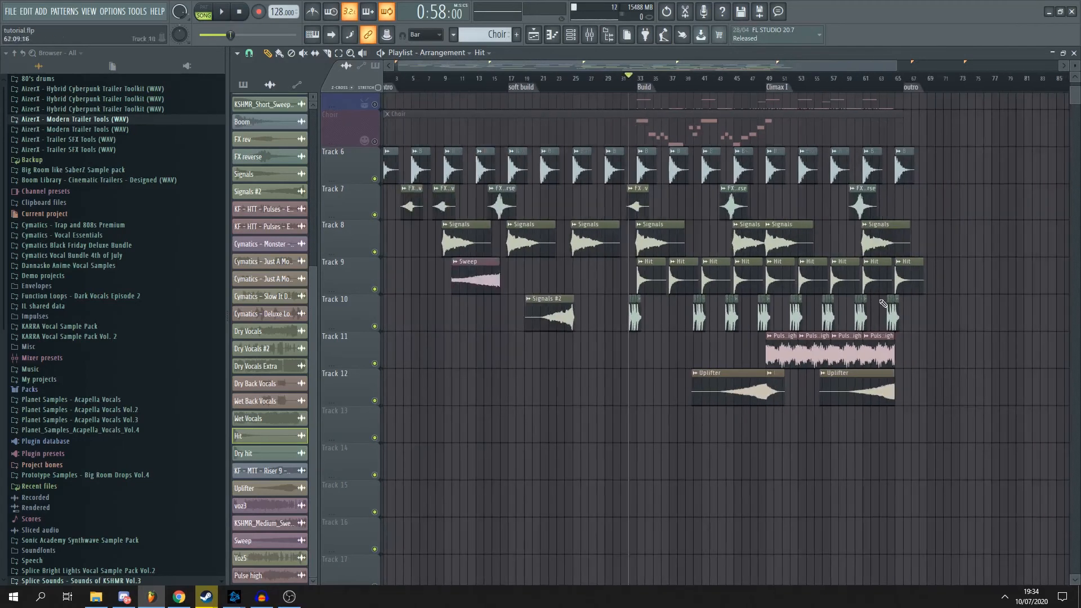
# - Play the transition from bar 32 into the Build section and stop playback
pyautogui.keyDown('ctrl'); pyautogui.scroll(4, 888, 134); pyautogui.keyUp('ctrl')
pyautogui.keyDown('ctrl'); pyautogui.scroll(-4, 946, 84); pyautogui.keyUp('ctrl')
pyautogui.keyDown('ctrl'); pyautogui.scroll(-1, 579, 345); pyautogui.keyUp('ctrl')
pyautogui.press('space')
pyautogui.keyDown('ctrl'); pyautogui.scroll(5, 557, 234); pyautogui.keyUp('ctrl')
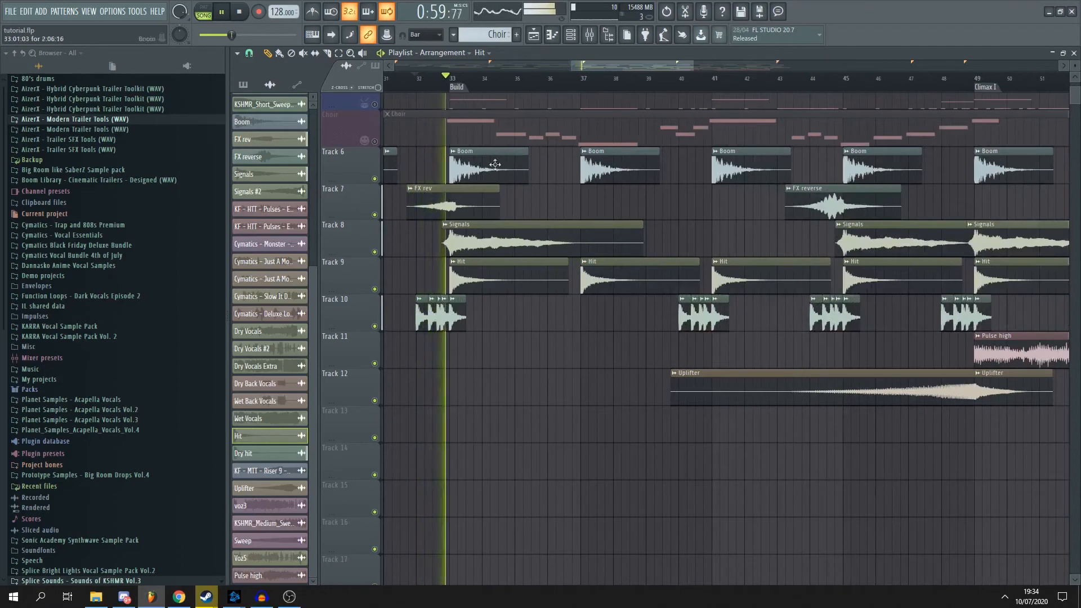
pyautogui.press('space')
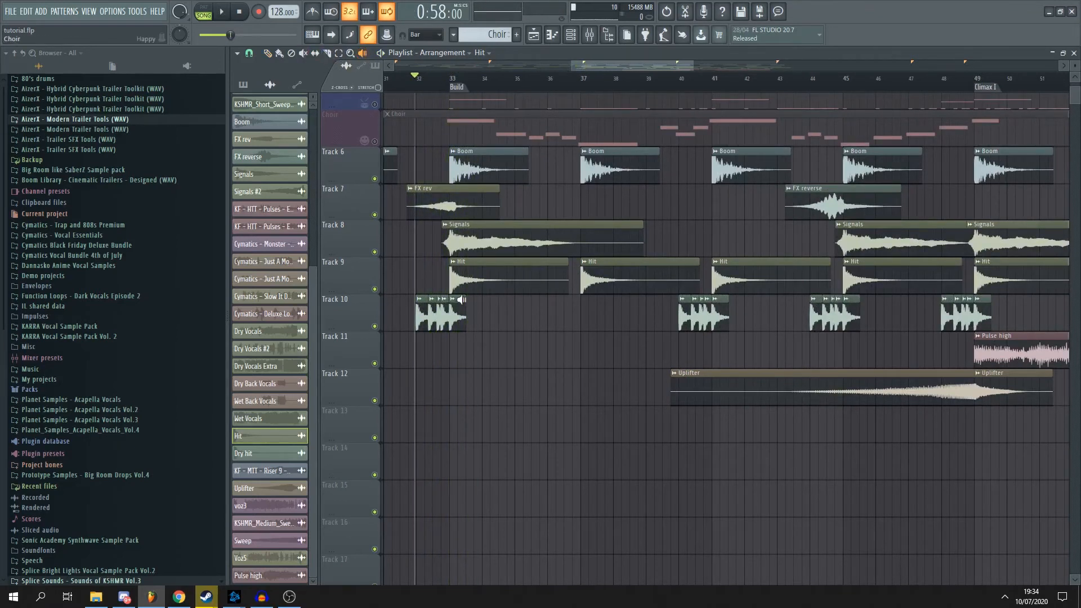
# - Audition the Track 9 Hit clip and the Track 10 Dry hit fill around the Build marker
pyautogui.click(451, 275)
pyautogui.scroll(3, 450, 318)
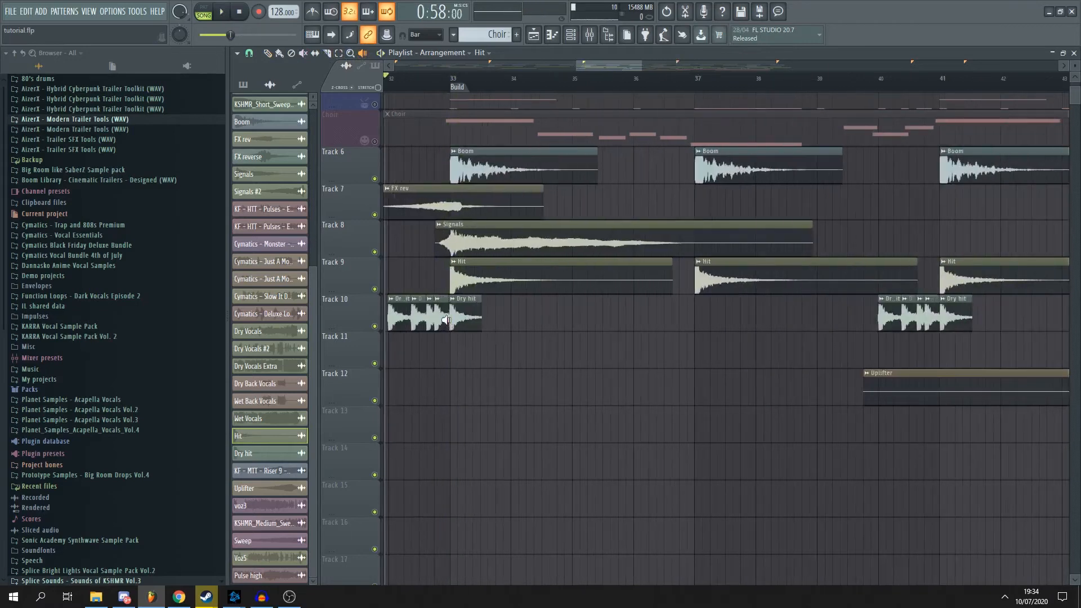
pyautogui.click(446, 319)
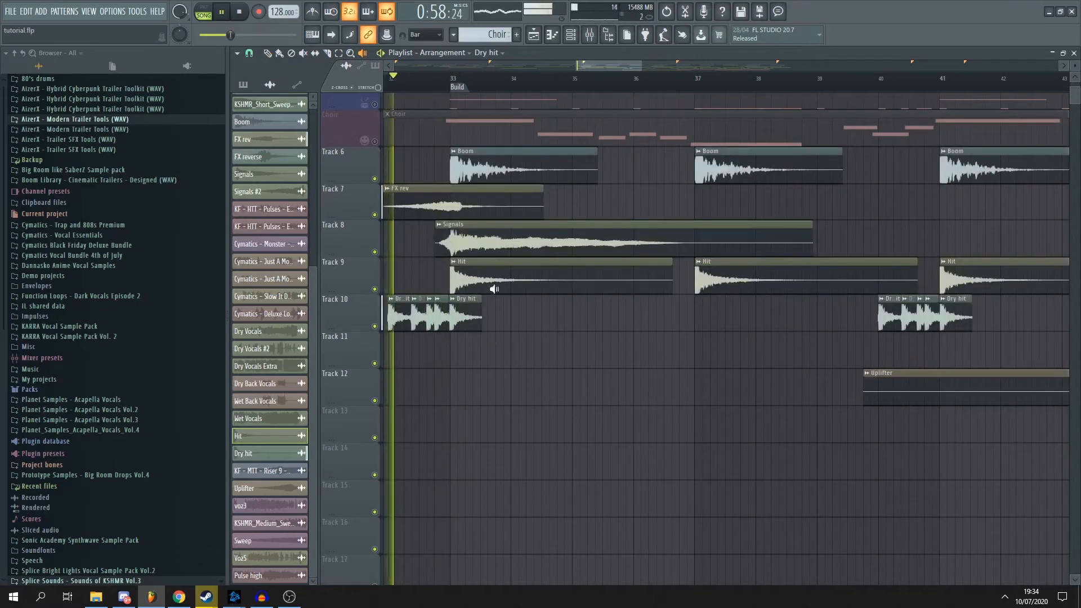
pyautogui.scroll(-2, 505, 309)
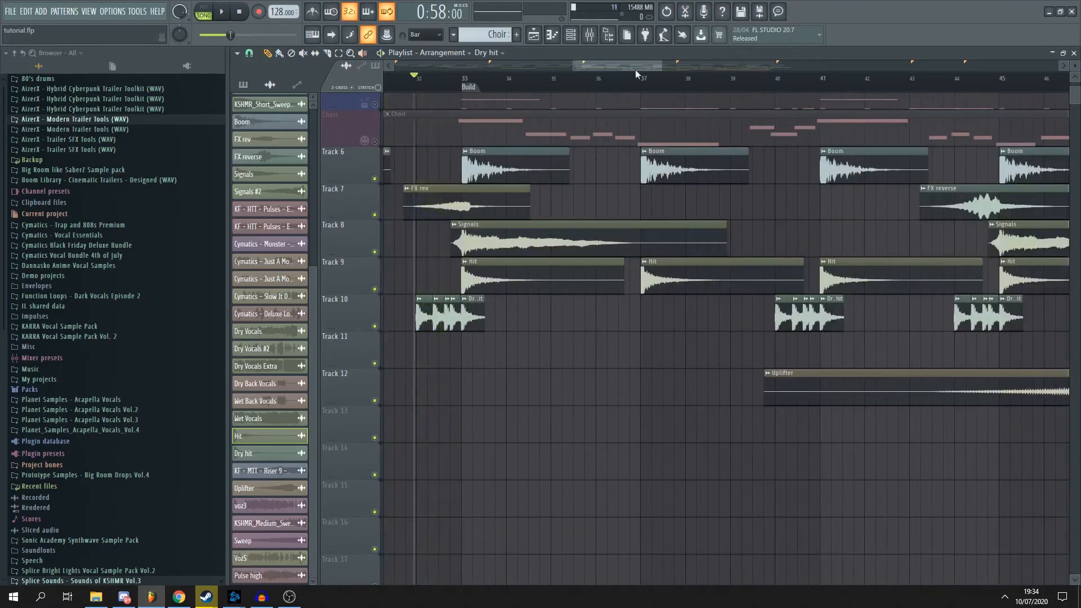
pyautogui.scroll(-4, 635, 70)
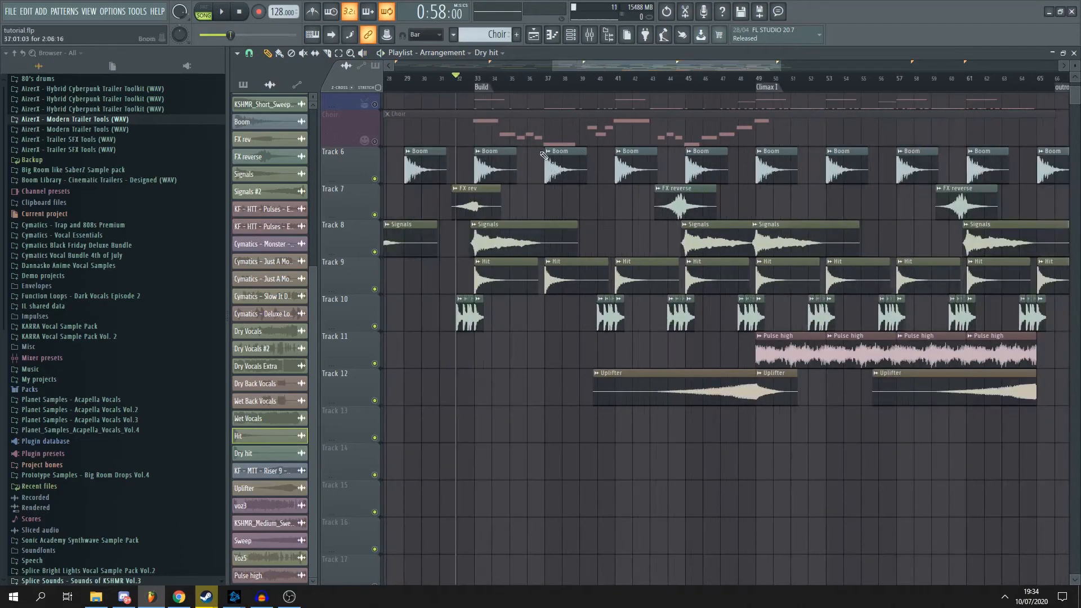
# - Highlight the Build section and the Intro section on the timeline to compare their effects, clearing the selection at the end
pyautogui.scroll(1, 535, 166)
pyautogui.moveTo(468, 86); pyautogui.dragTo(797, 85)
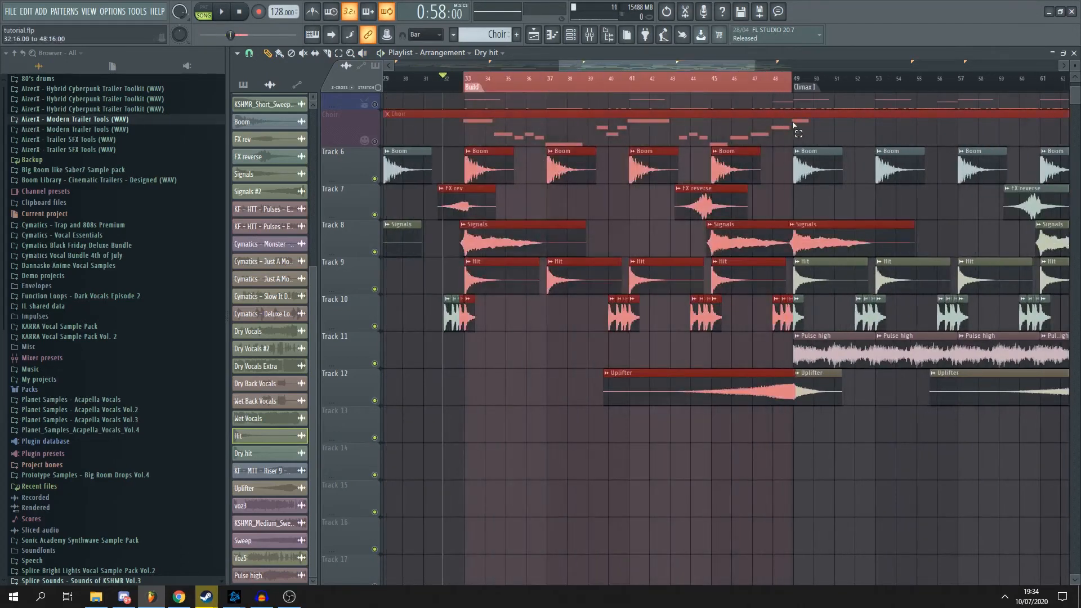
pyautogui.scroll(-2, 719, 163)
pyautogui.scroll(-1, 524, 152)
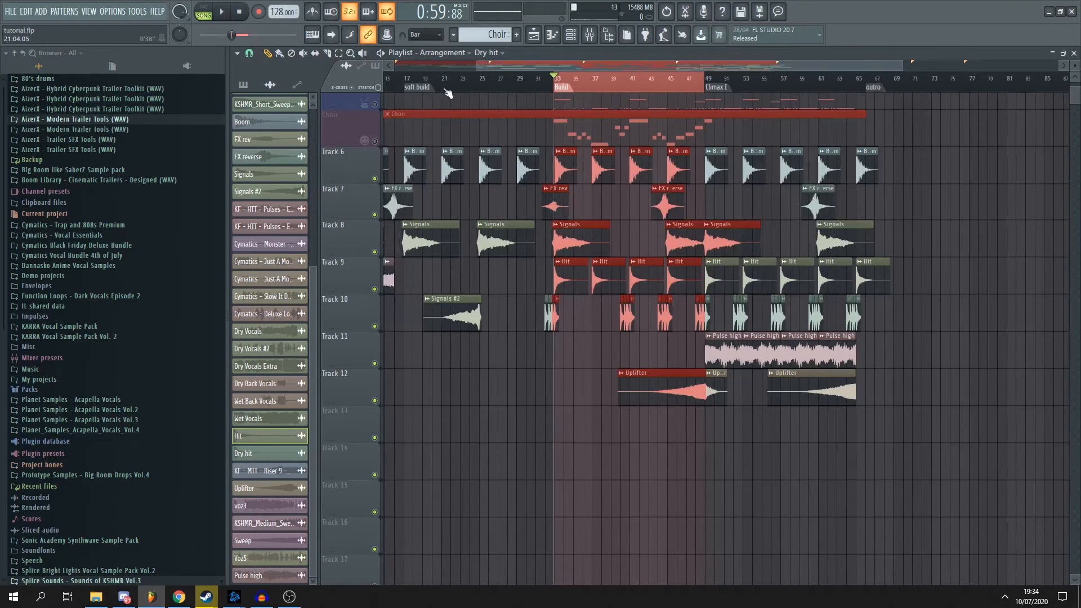
pyautogui.moveTo(511, 68); pyautogui.dragTo(443, 68)
pyautogui.moveTo(513, 85); pyautogui.dragTo(357, 84)
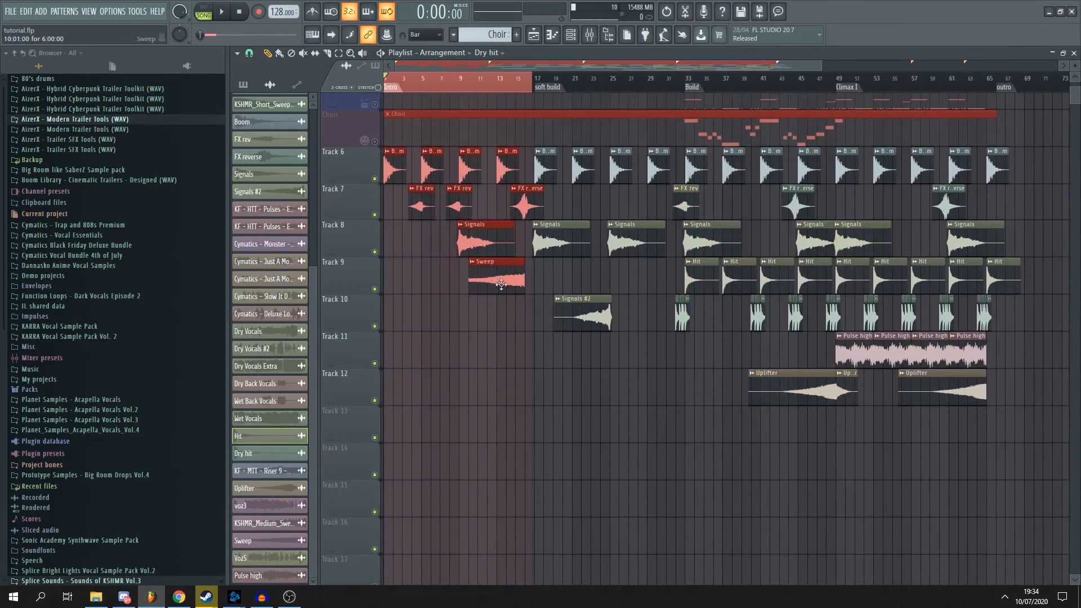
pyautogui.keyDown('ctrl'); pyautogui.click(814, 436); pyautogui.keyUp('ctrl')
# - Mark the range from the Build marker to Climax I and examine the effect clips leading into Climax I
pyautogui.scroll(2, 785, 390)
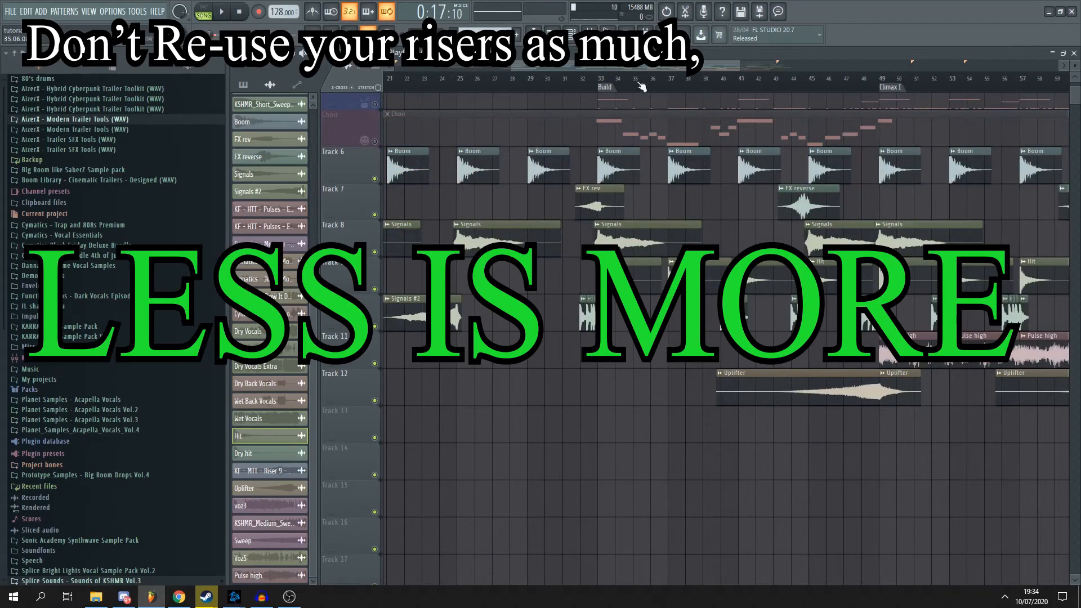
pyautogui.moveTo(596, 84); pyautogui.dragTo(881, 349)
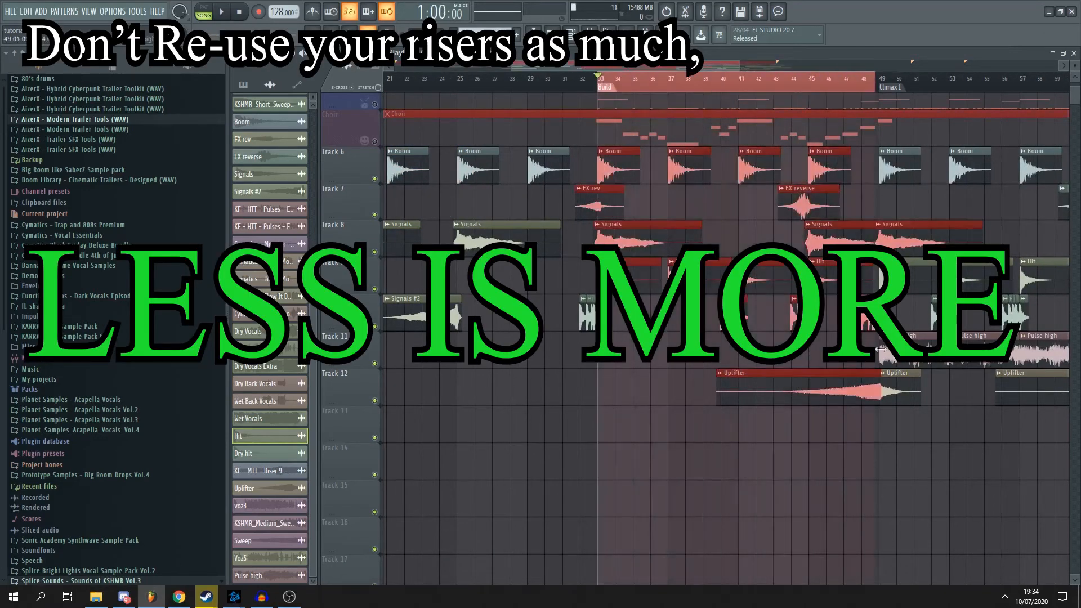
pyautogui.scroll(2, 849, 395)
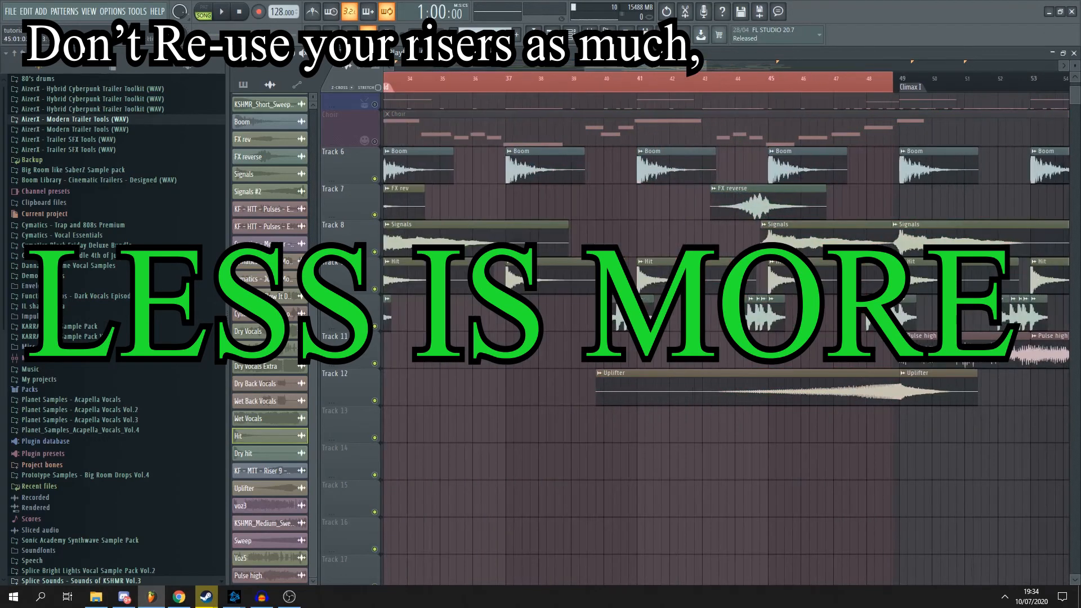
pyautogui.scroll(-1, 762, 238)
pyautogui.scroll(2, 777, 240)
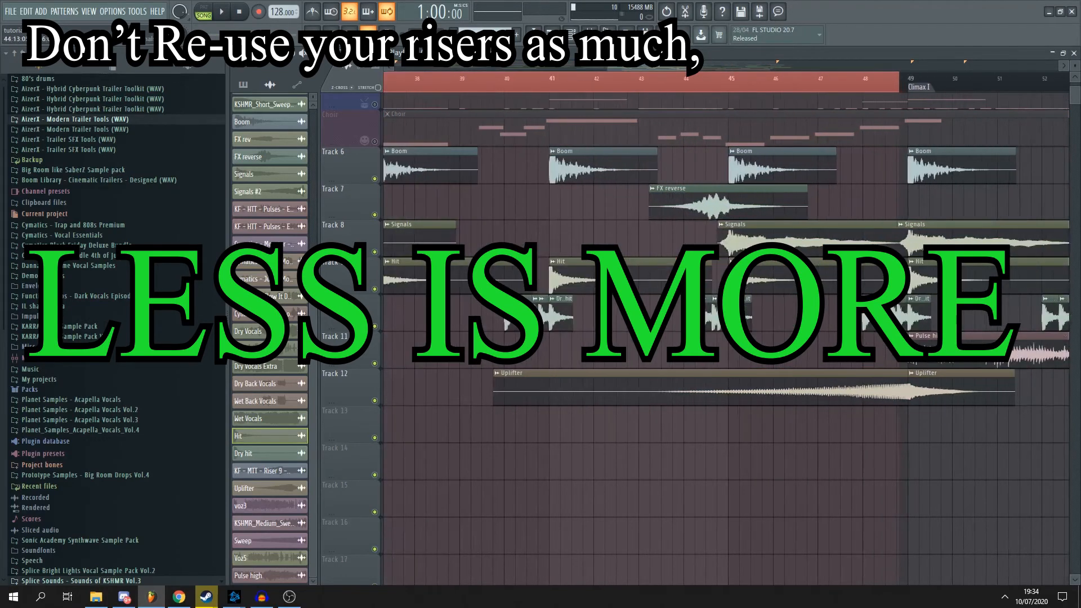
# - Replace the Track 8 Signals clip at bar 45 with a Signals #2 clip starting near bar 41
pyautogui.click(747, 239)
pyautogui.scroll(-1, 758, 242)
pyautogui.scroll(-3, 758, 242)
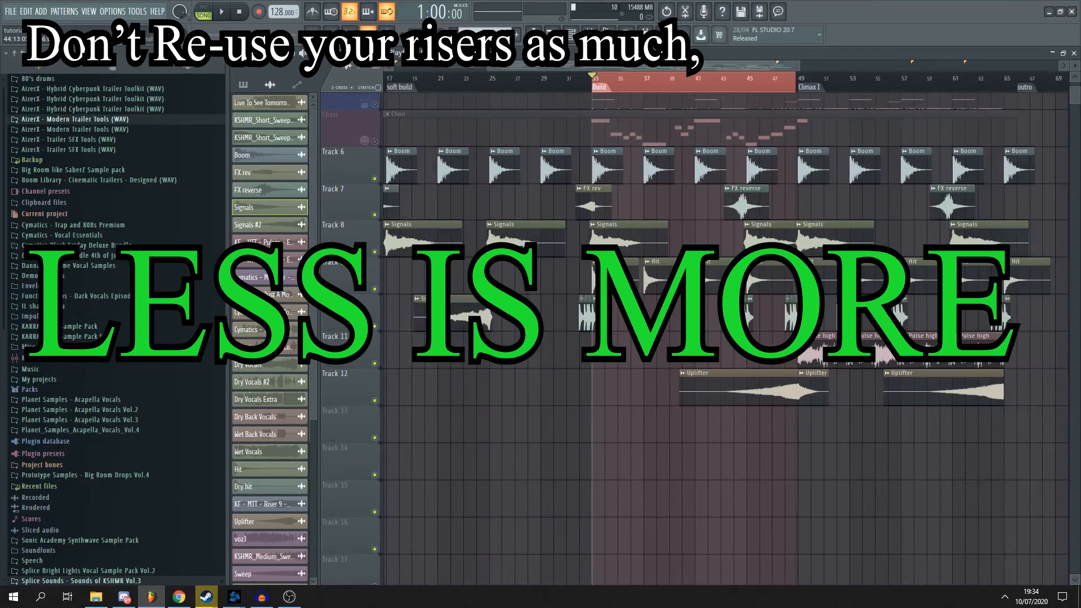
pyautogui.rightClick(762, 242)
pyautogui.click(265, 225)
pyautogui.click(703, 239)
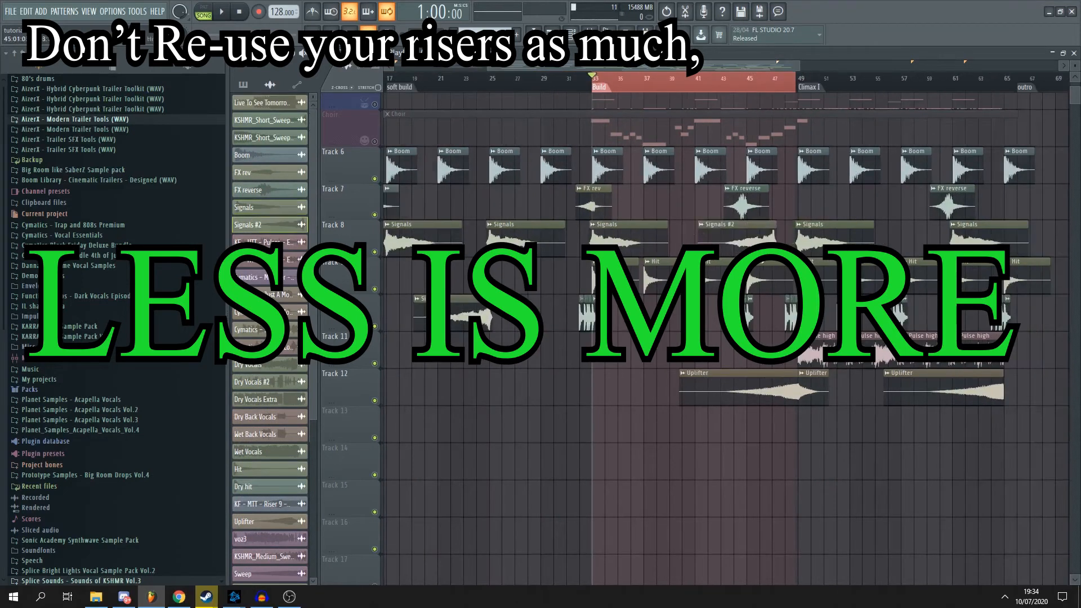
# - Move the new Signals #2 clip on Track 8 so that it ends where the Signals clip at Climax I starts
pyautogui.scroll(3, 765, 242)
pyautogui.moveTo(743, 244); pyautogui.dragTo(808, 245)
pyautogui.scroll(2, 806, 245)
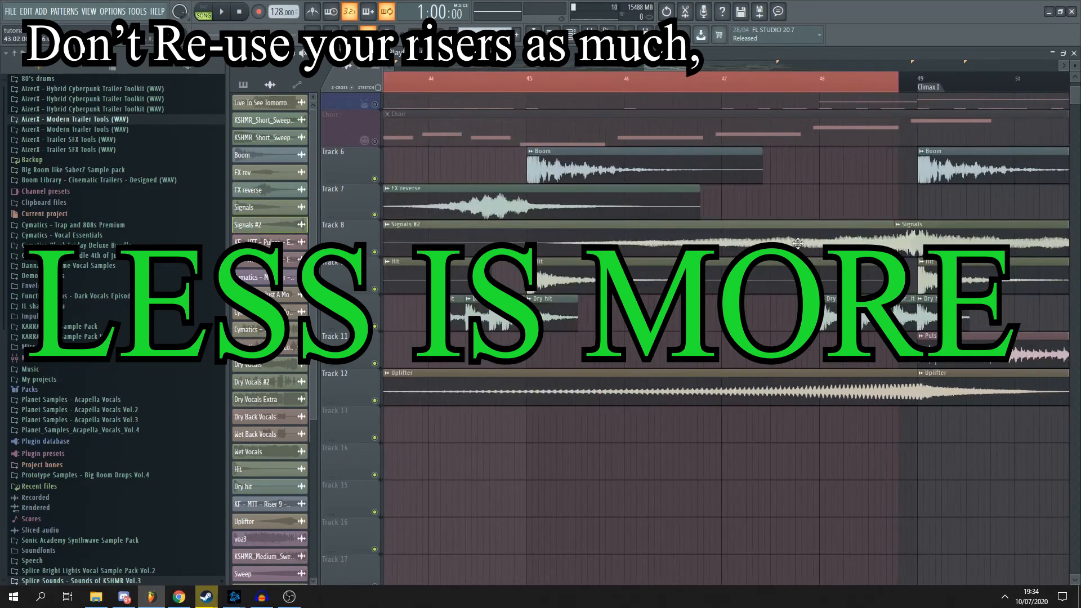
pyautogui.scroll(-3, 805, 243)
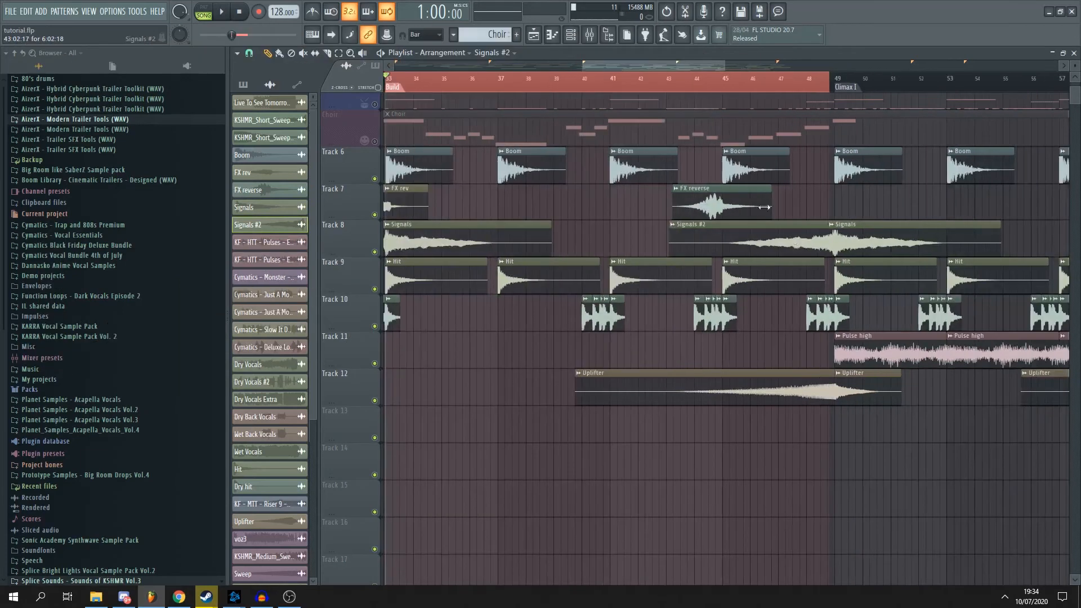
# - Clear the time selection and play the arrangement from about bar 41 towards Climax I
pyautogui.doubleClick(686, 85)
pyautogui.scroll(-1, 644, 86)
pyautogui.click(611, 87)
pyautogui.press('space')
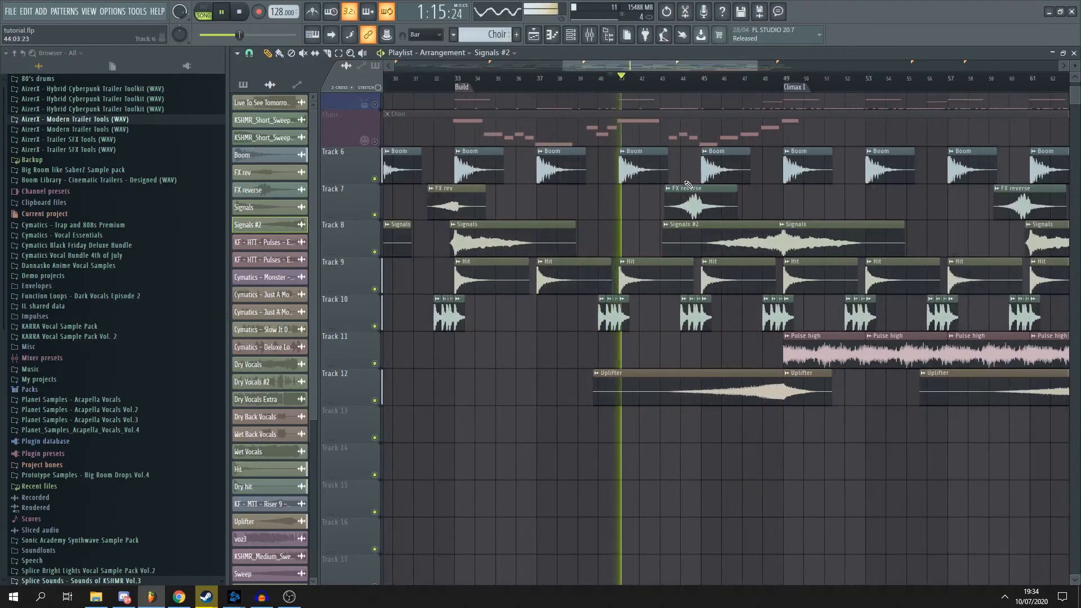
pyautogui.scroll(2, 705, 235)
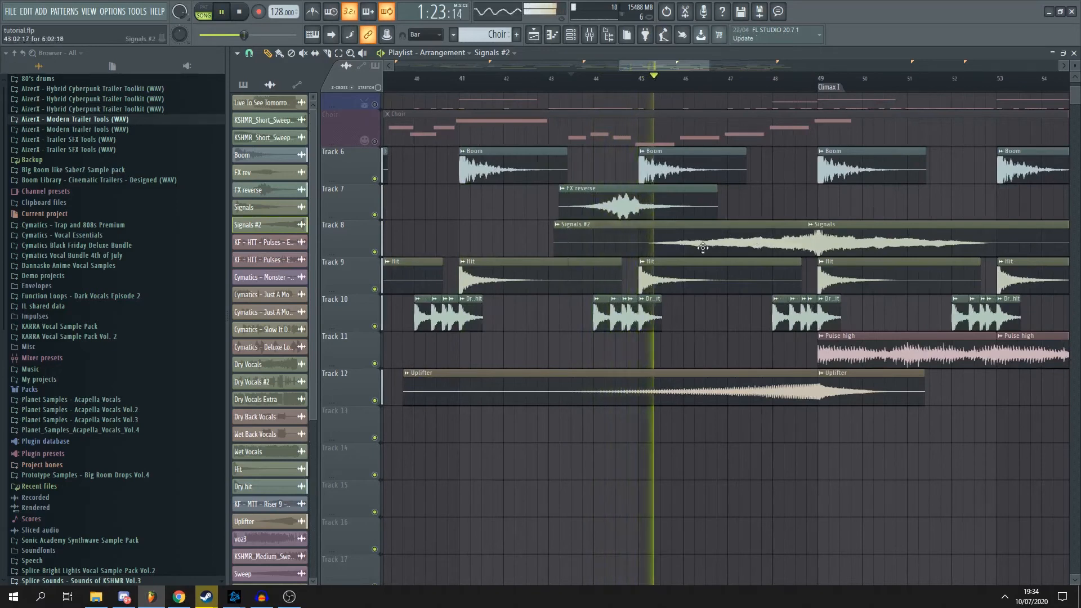
# - Set the Signals #2 sample's quick fade-in to 50%, close its settings, and stop playback after hearing the lead-in to Climax I
pyautogui.doubleClick(703, 248)
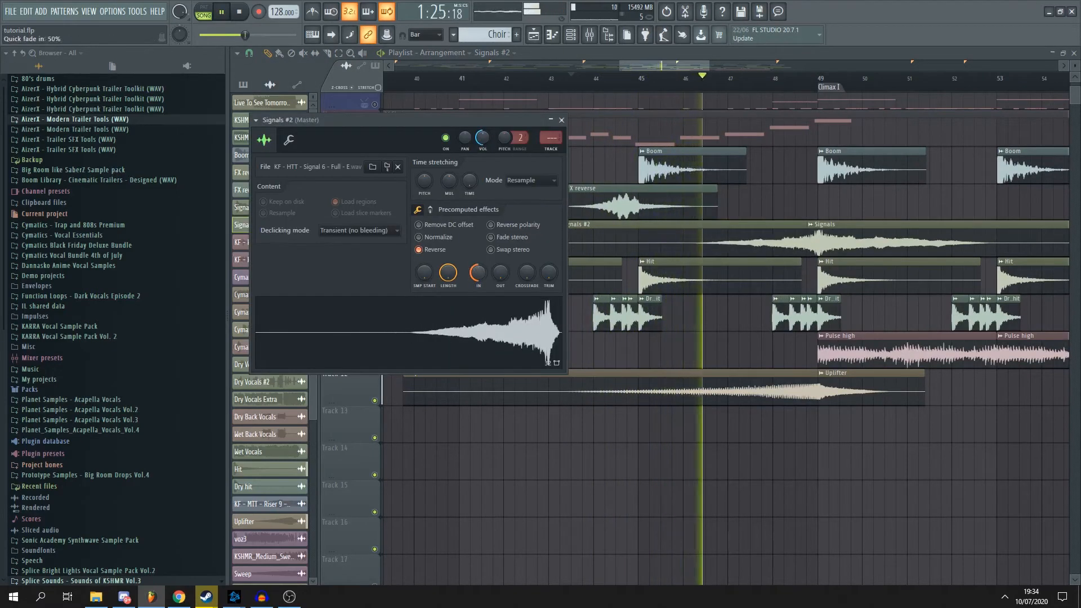
pyautogui.press('Escape')
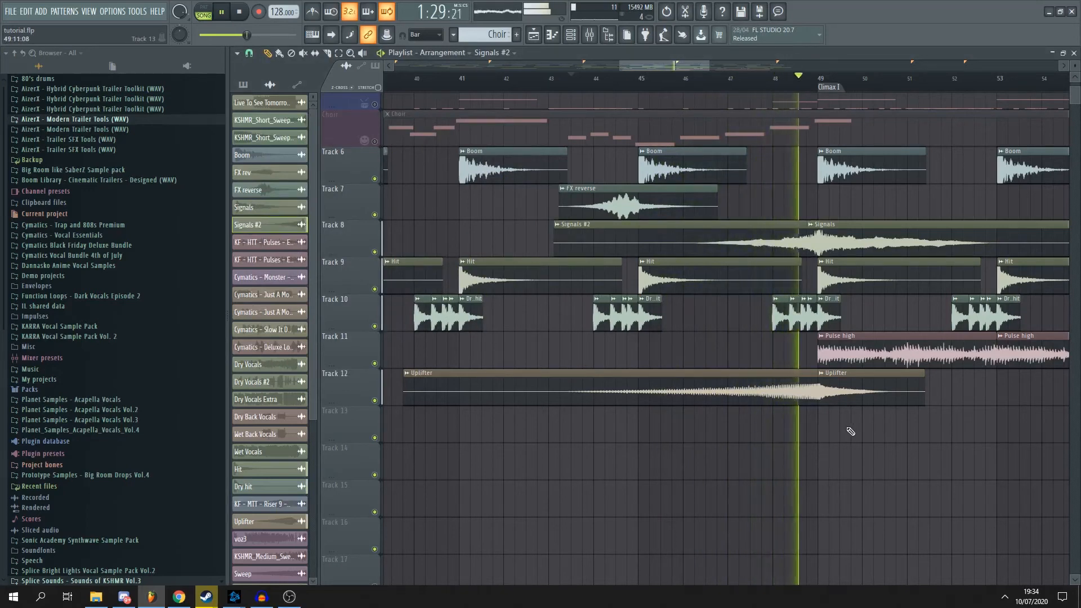
pyautogui.scroll(-2, 711, 77)
pyautogui.moveTo(711, 77); pyautogui.dragTo(757, 66)
pyautogui.press('space')
# - Examine the FX reverse, Signals, Dry hit, Pulse high and Uplifter clips from Climax I through to the outro
pyautogui.scroll(-4, 710, 79)
pyautogui.scroll(4, 631, 266)
pyautogui.scroll(1, 564, 321)
pyautogui.scroll(-1, 565, 316)
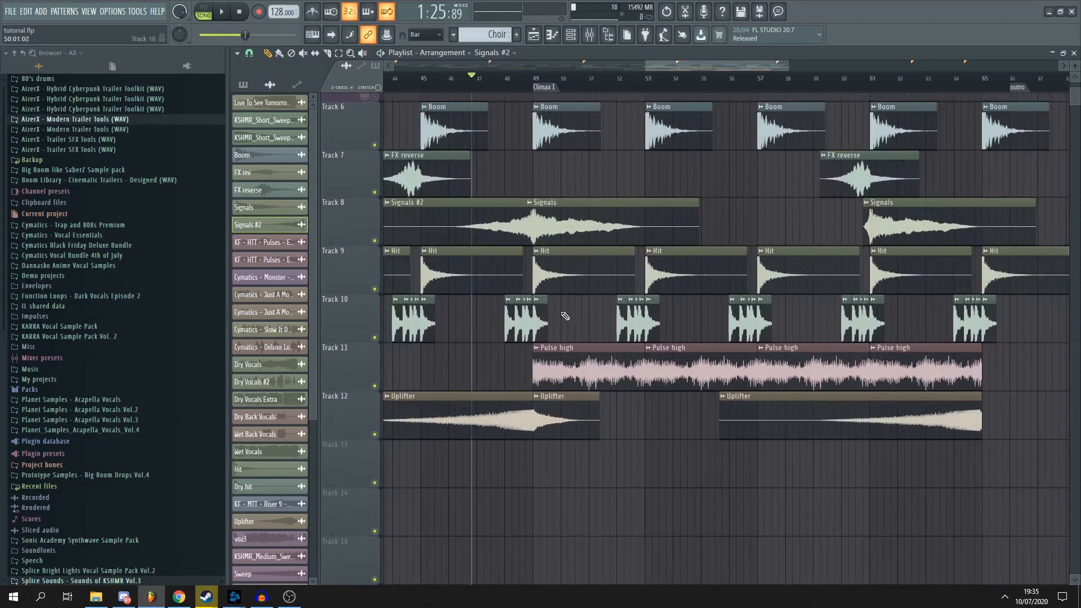
pyautogui.scroll(2, 570, 314)
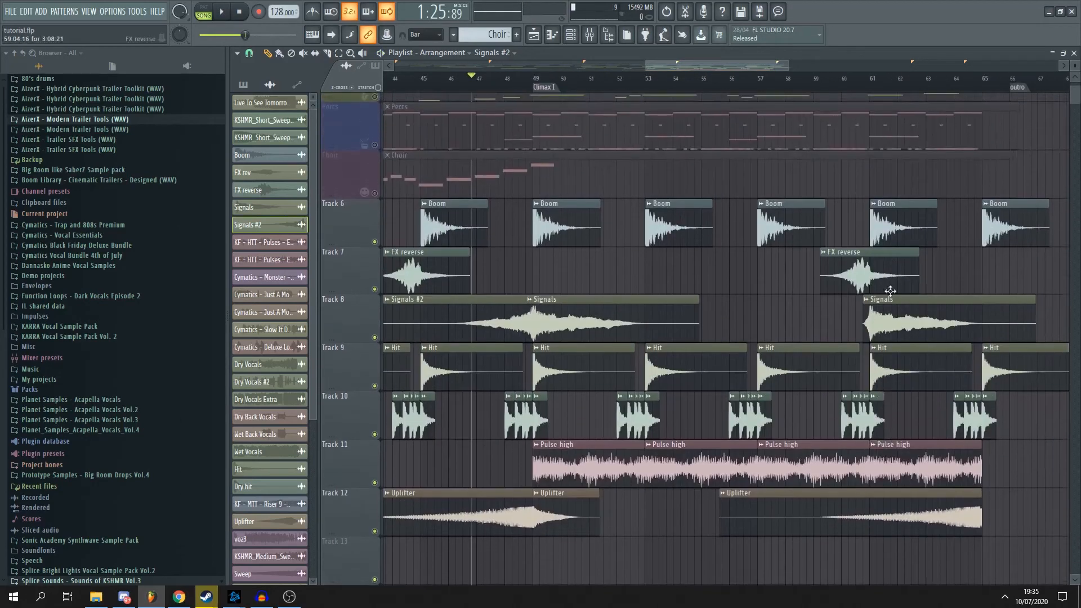
pyautogui.scroll(-2, 889, 291)
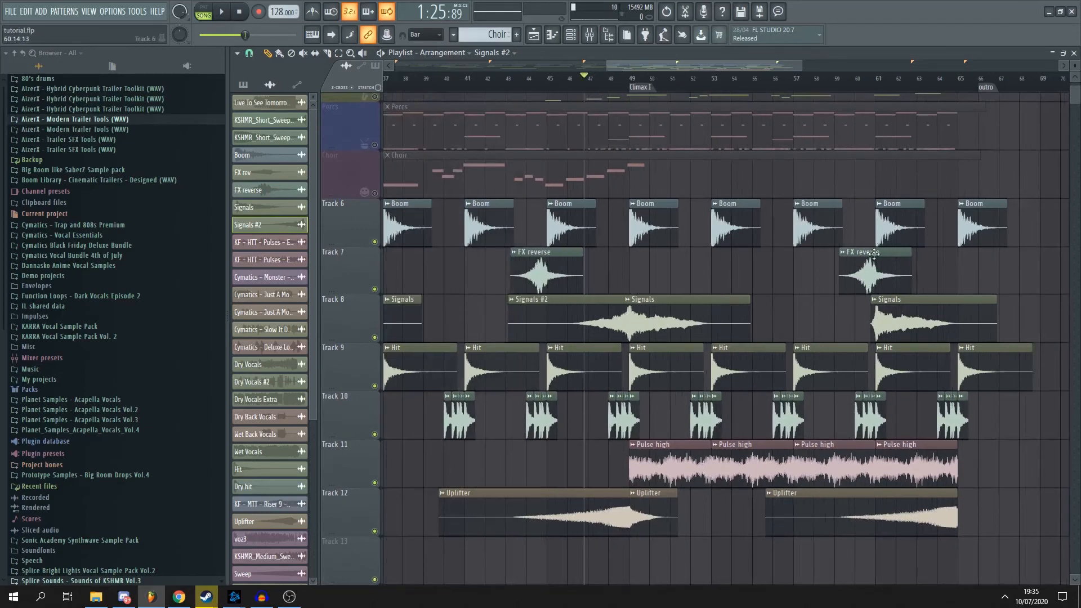
pyautogui.scroll(2, 872, 253)
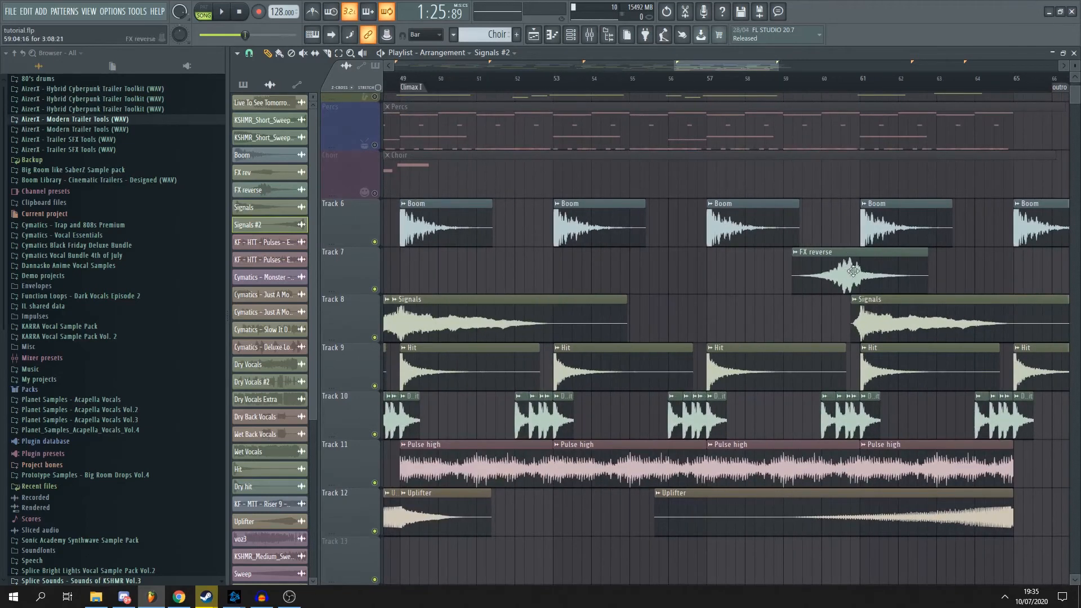
pyautogui.scroll(-1, 827, 277)
pyautogui.scroll(-1, 799, 333)
pyautogui.scroll(-1, 538, 386)
pyautogui.scroll(4, 499, 425)
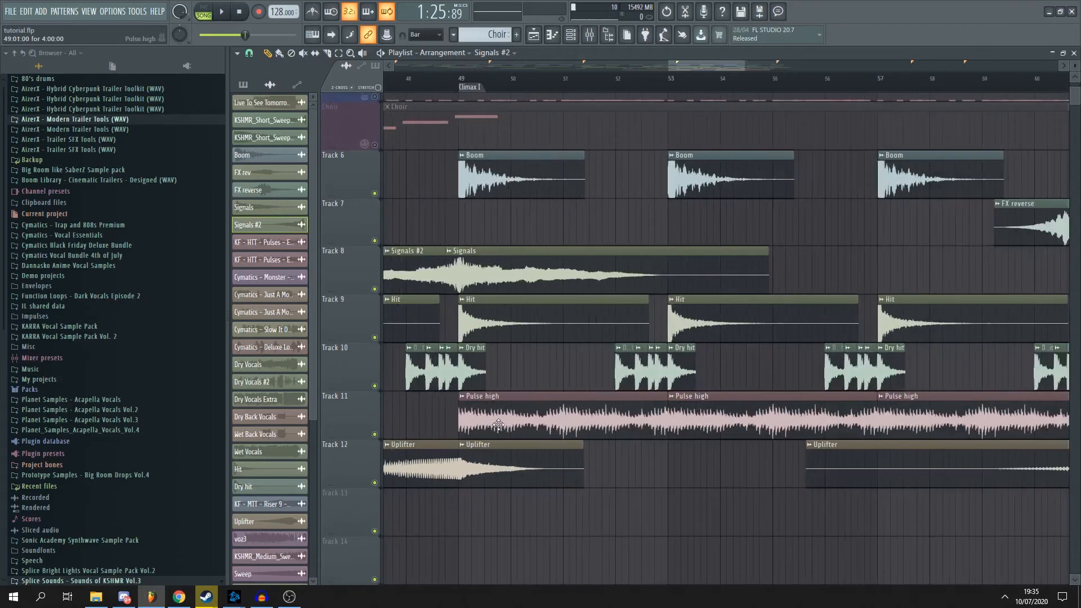
pyautogui.scroll(-1, 461, 424)
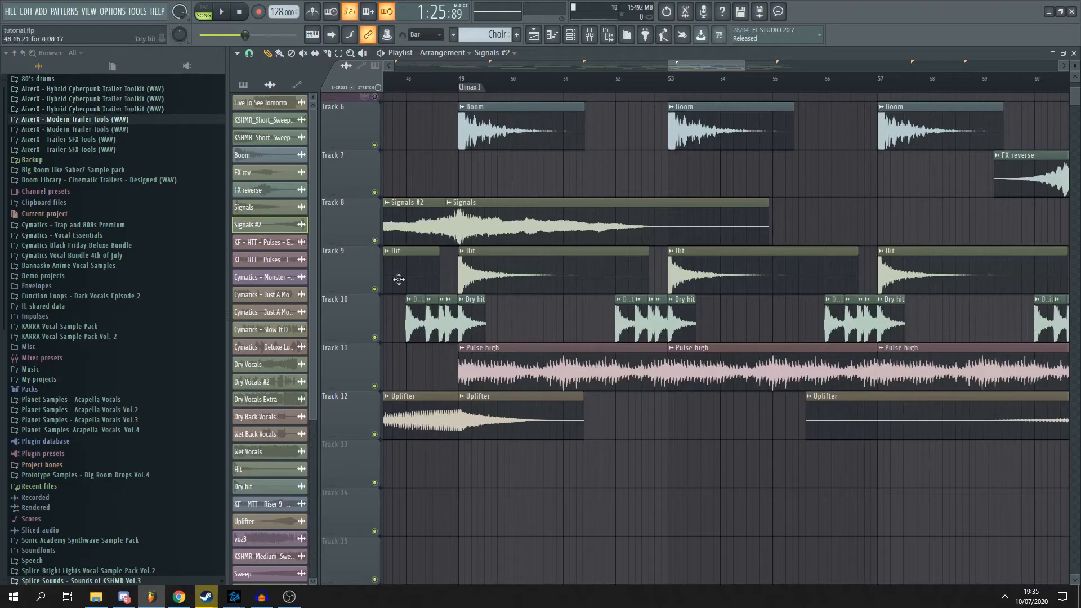
# - Look through the Hybrid Pulses folder of the AizerX Hybrid Cyberpunk Trailer Toolkit and collapse the pack again
pyautogui.click(159, 88)
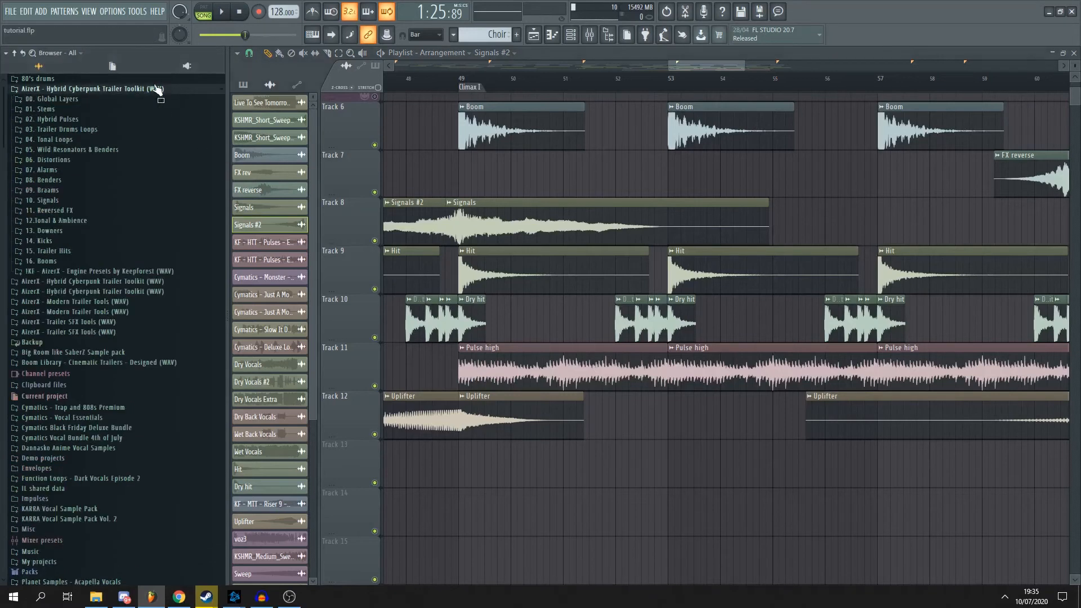
pyautogui.click(76, 120)
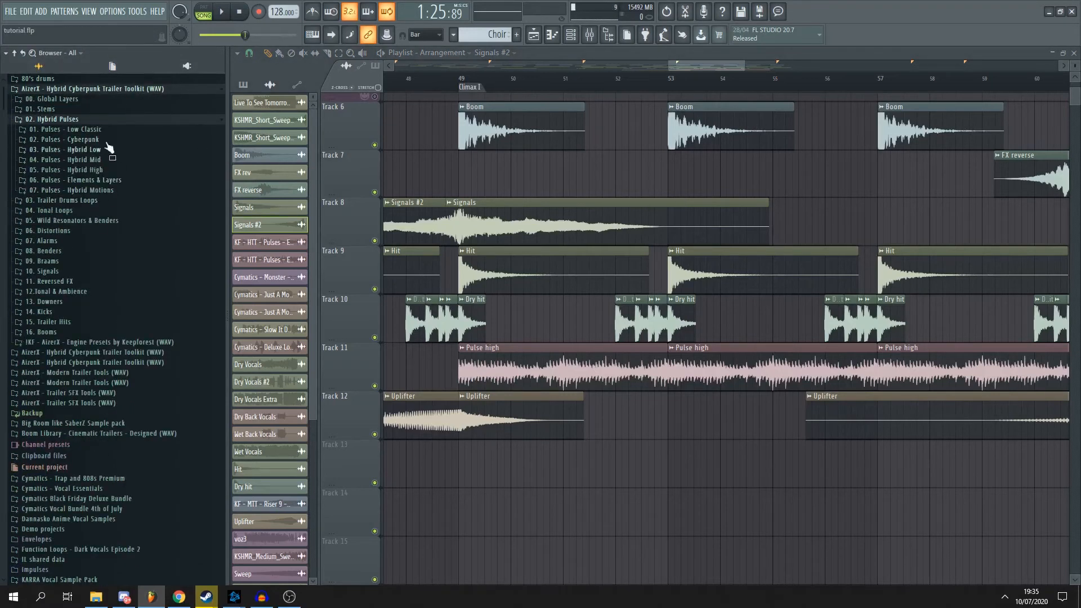
pyautogui.click(70, 120)
pyautogui.click(103, 90)
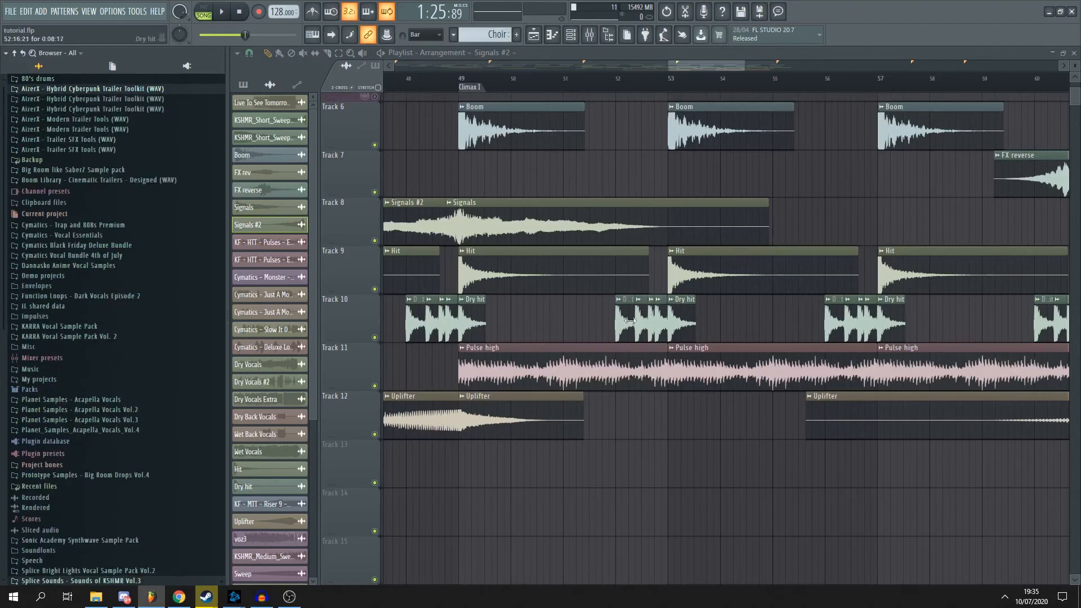
# - Play the arrangement from Climax I through the Pulse high and Dry hit clips up to about bar 52, and stop
pyautogui.scroll(2, 572, 253)
pyautogui.scroll(-2, 556, 186)
pyautogui.moveTo(441, 77); pyautogui.dragTo(452, 78)
pyautogui.press('space')
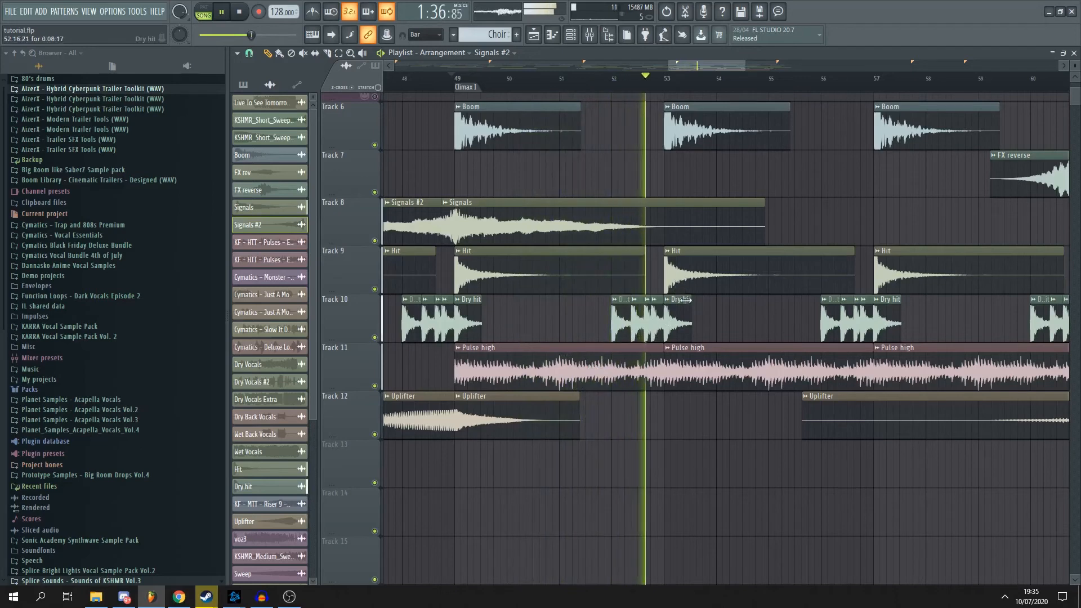
pyautogui.press('space')
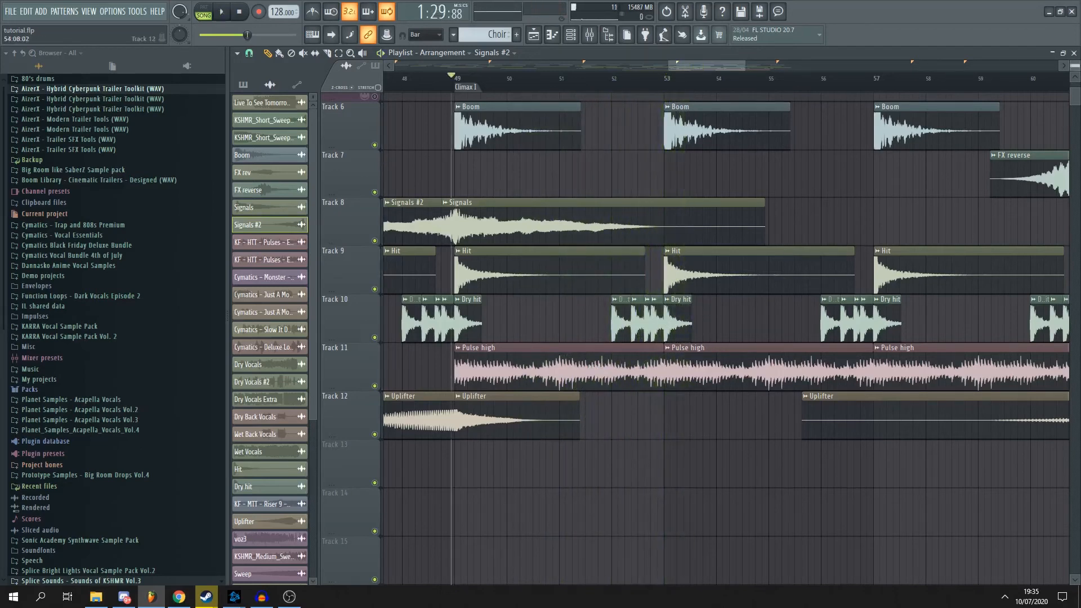
# - Preview samples in the 03. Pulses - Hybrid Low folder of the AizerX Hybrid Cyberpunk Trailer Toolkit and collapse that folder
pyautogui.scroll(-3, 739, 436)
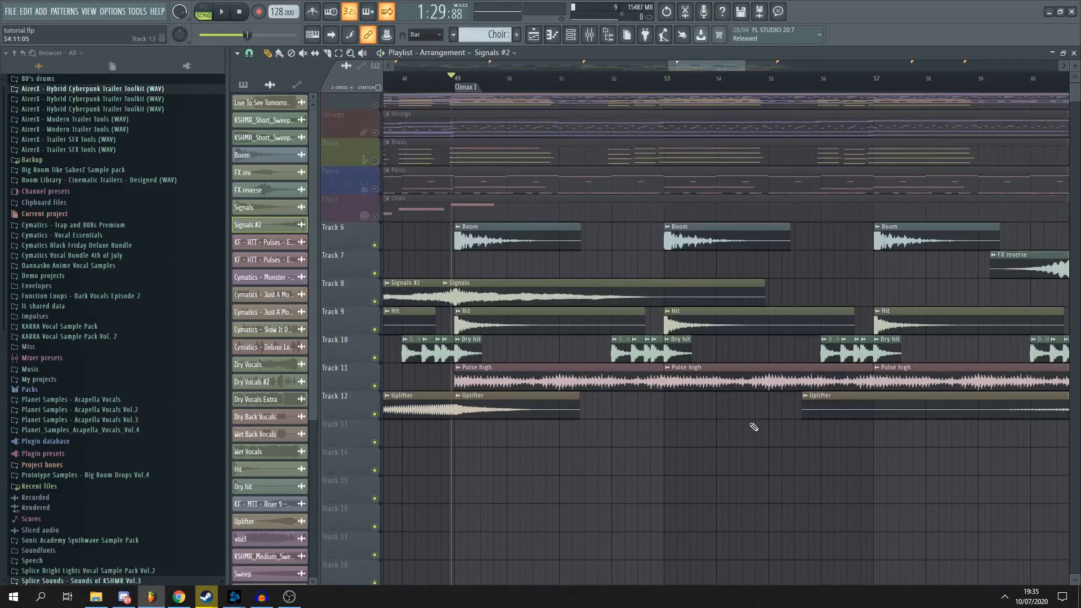
pyautogui.scroll(-1, 528, 436)
pyautogui.keyDown('ctrl'); pyautogui.scroll(2, 529, 437); pyautogui.keyUp('ctrl')
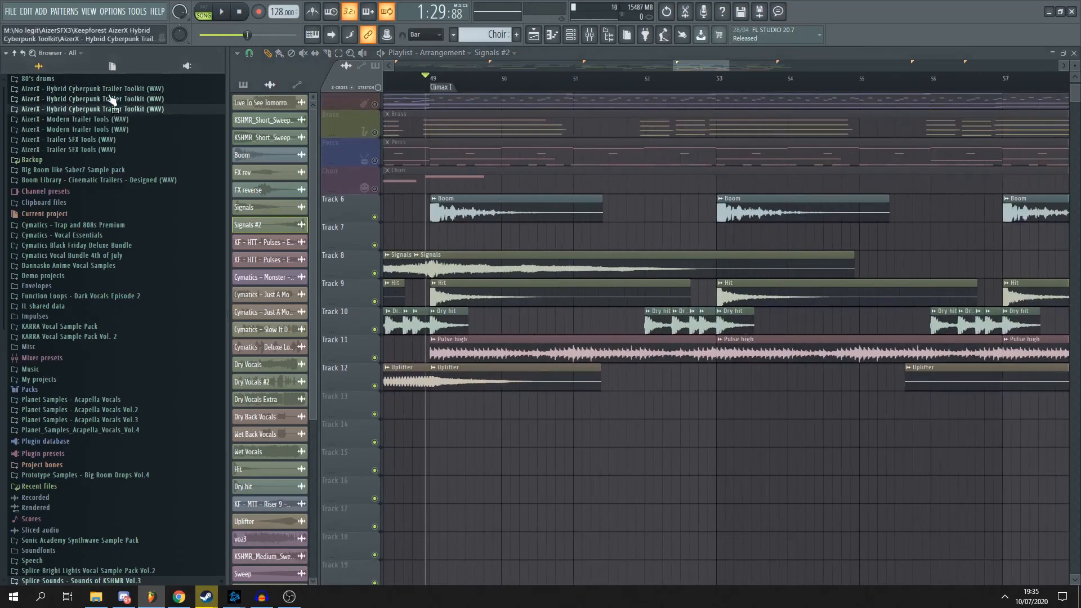
pyautogui.click(84, 89)
pyautogui.click(71, 118)
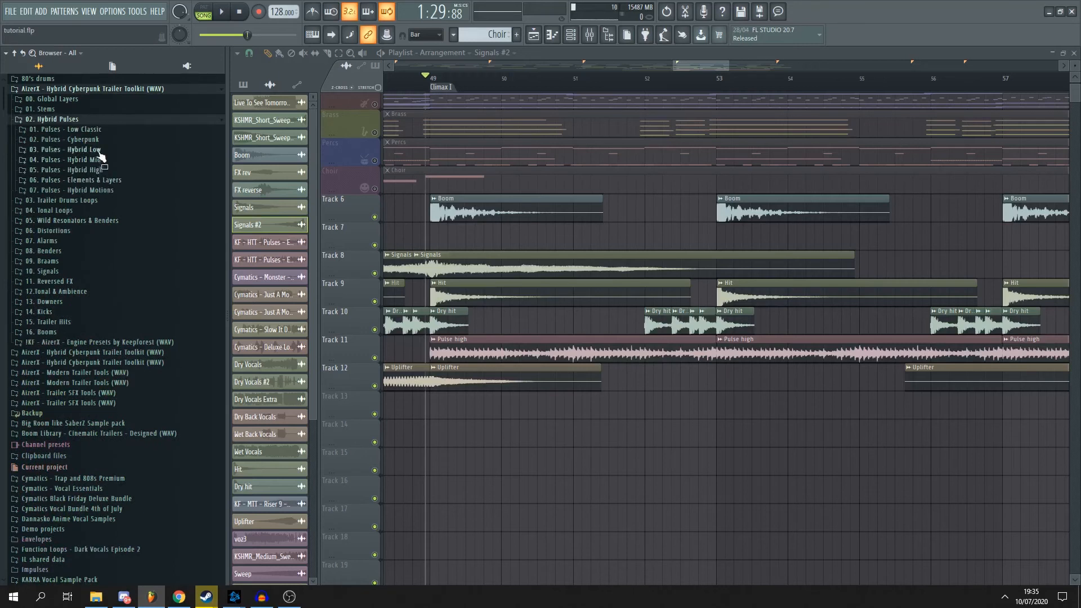
pyautogui.click(84, 149)
pyautogui.scroll(-6, 149, 296)
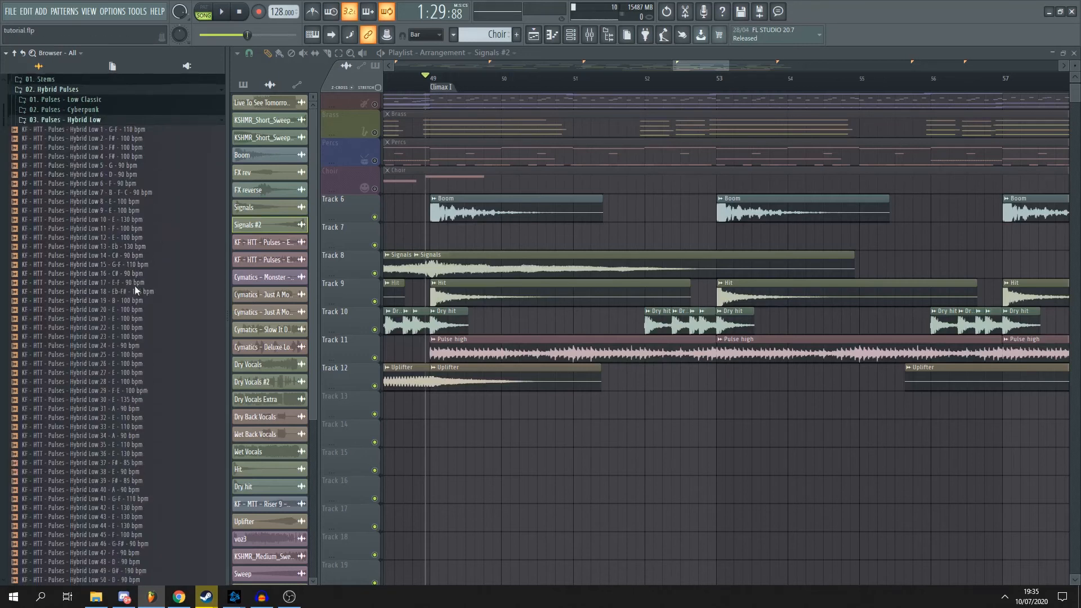
pyautogui.scroll(-4, 164, 268)
pyautogui.scroll(4, 150, 338)
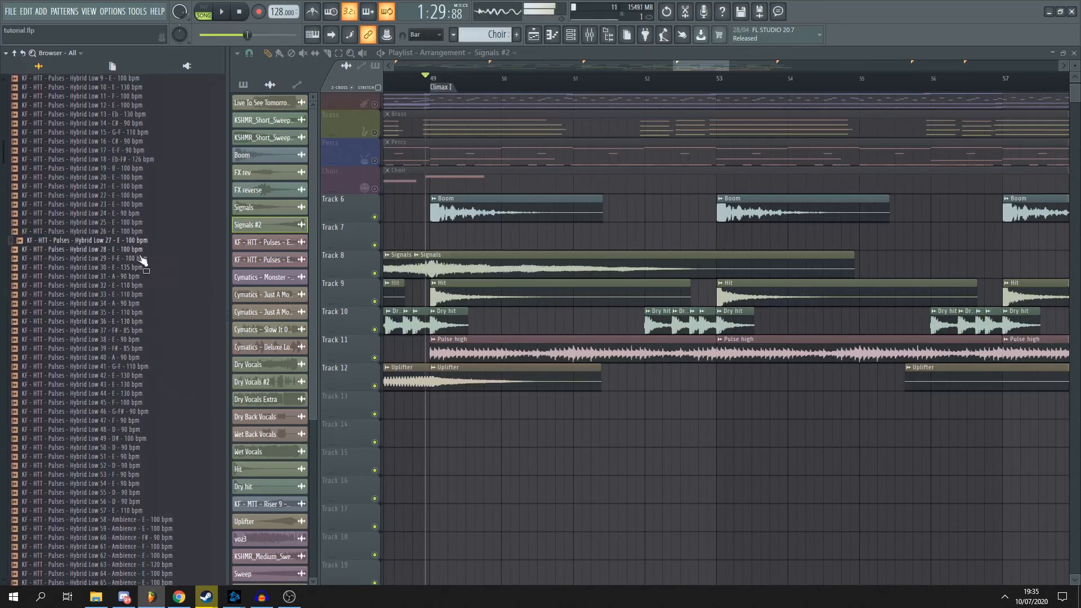
pyautogui.press('space')
pyautogui.press('space')
pyautogui.press('space')
pyautogui.scroll(6, 137, 206)
pyautogui.press('space')
pyautogui.click(95, 151)
# - Audition KF - HTT - Pulses - Hybrid Mid 10 - E - 100 bpm from the Hybrid Mid folder and place it on Track 14 at Climax I
pyautogui.click(98, 162)
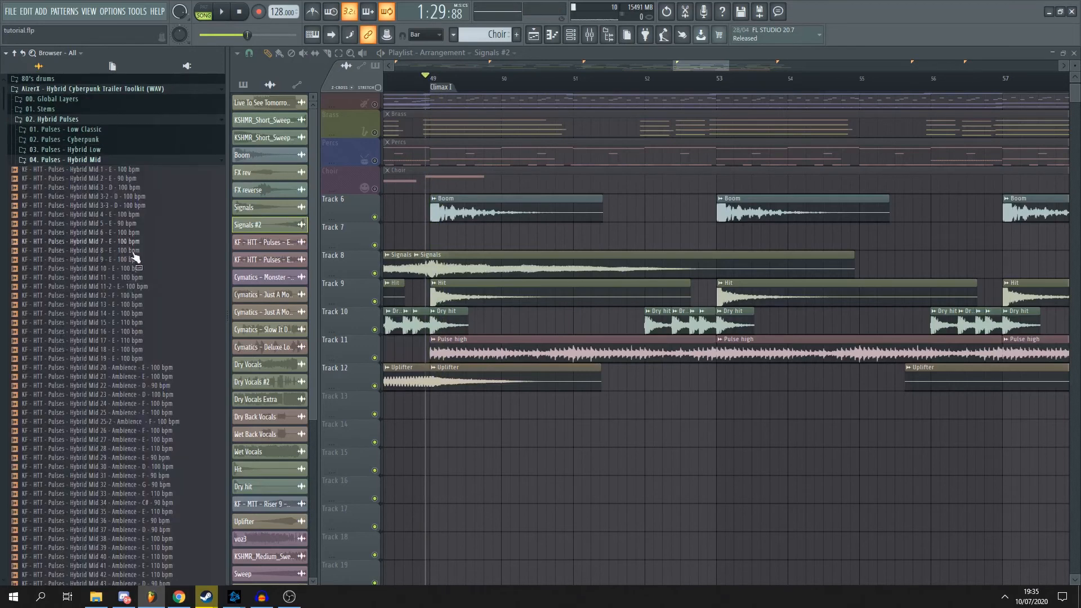
pyautogui.click(135, 269)
pyautogui.moveTo(145, 290); pyautogui.dragTo(498, 436)
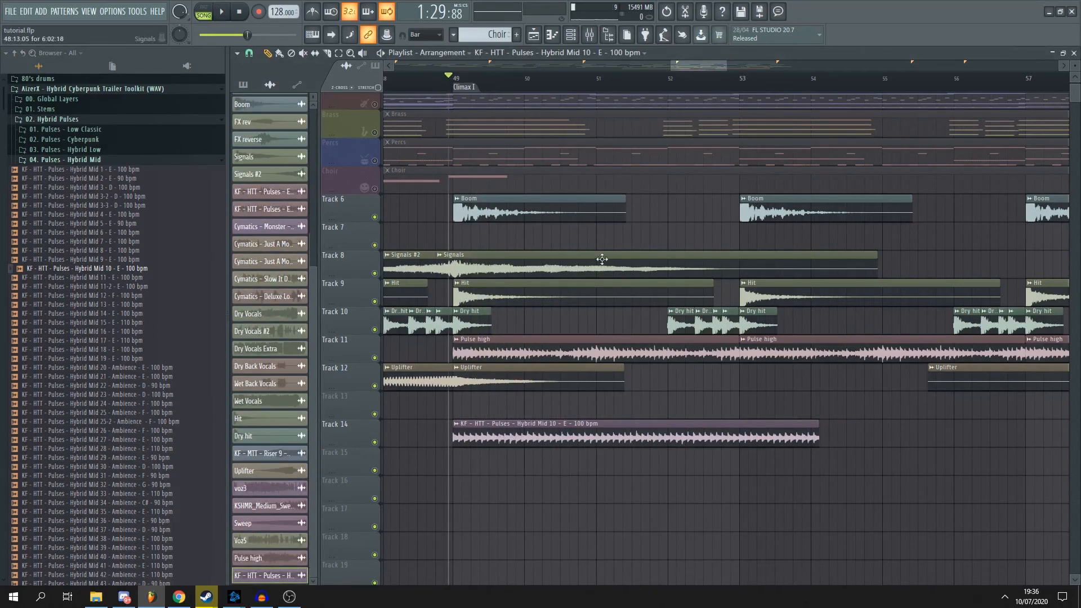
# - Trim the end of the Hybrid Mid 10 pulse clip on Track 14 back to bar 53
pyautogui.scroll(-4, 461, 120)
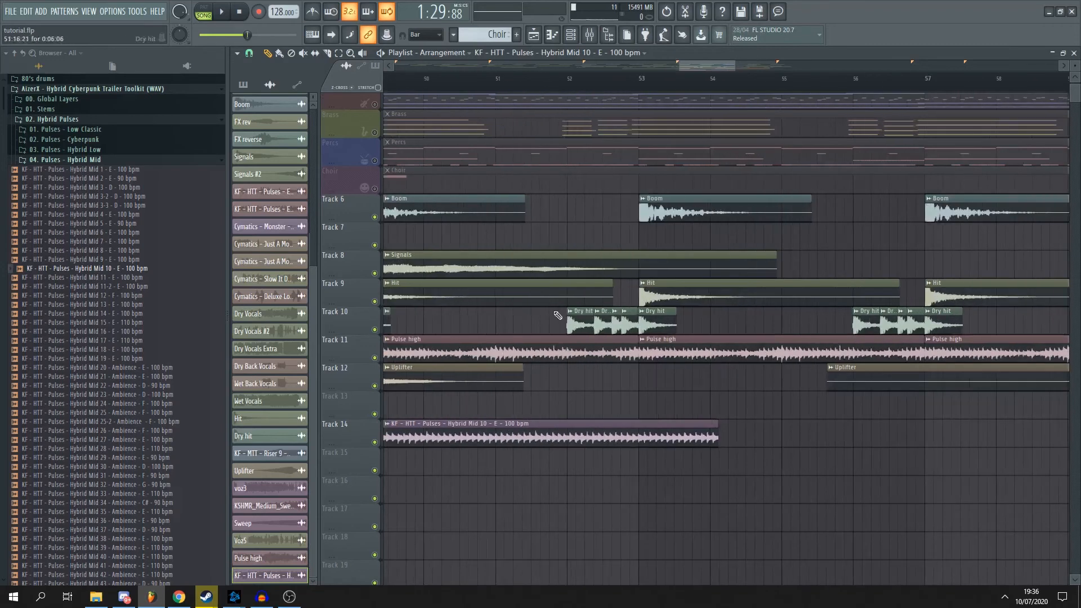
pyautogui.scroll(4, 632, 459)
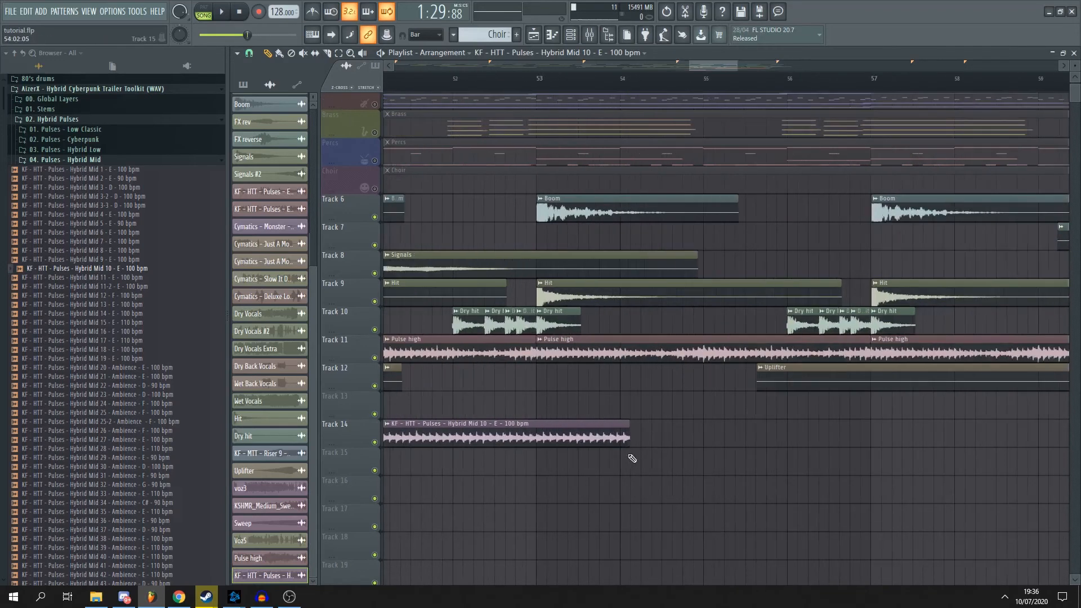
pyautogui.moveTo(631, 442); pyautogui.dragTo(537, 443)
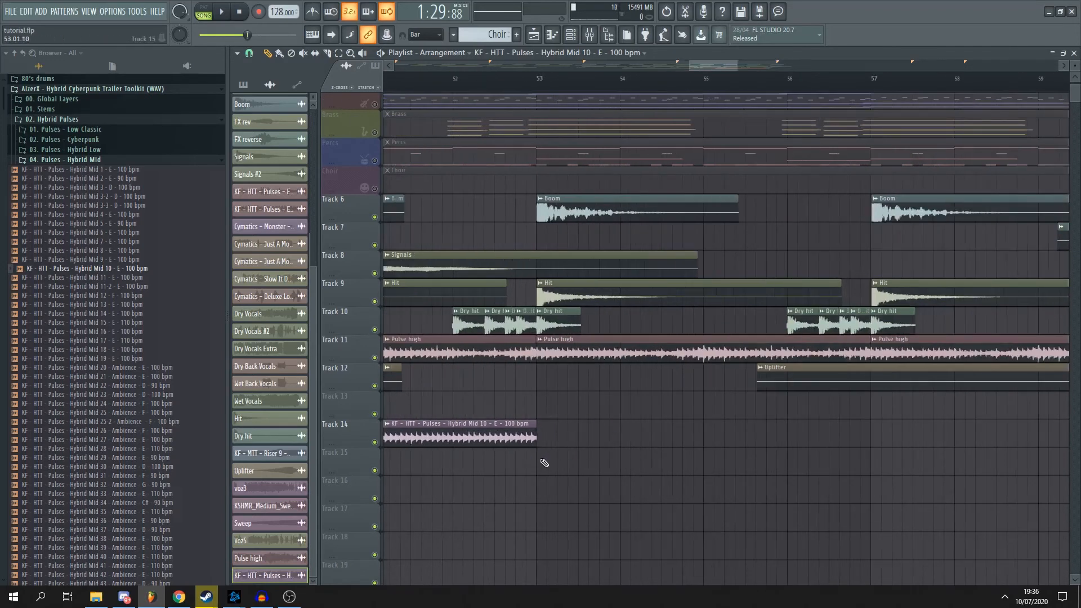
pyautogui.scroll(4, 530, 442)
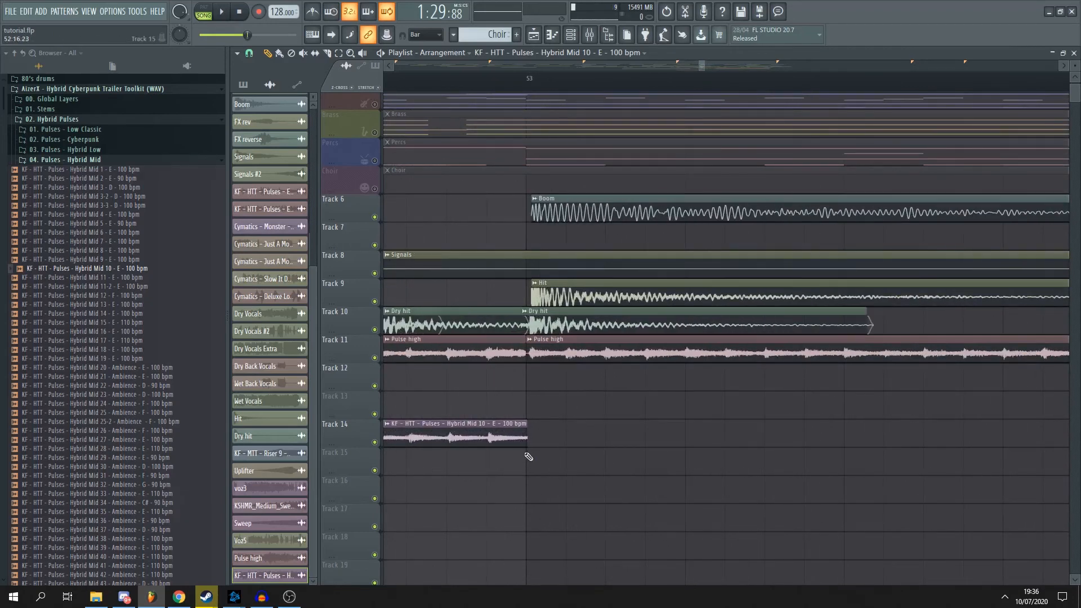
pyautogui.scroll(-2, 520, 447)
# - Set the Hybrid Mid 10 sample's time stretching mode to Auto and close its settings
pyautogui.doubleClick(501, 438)
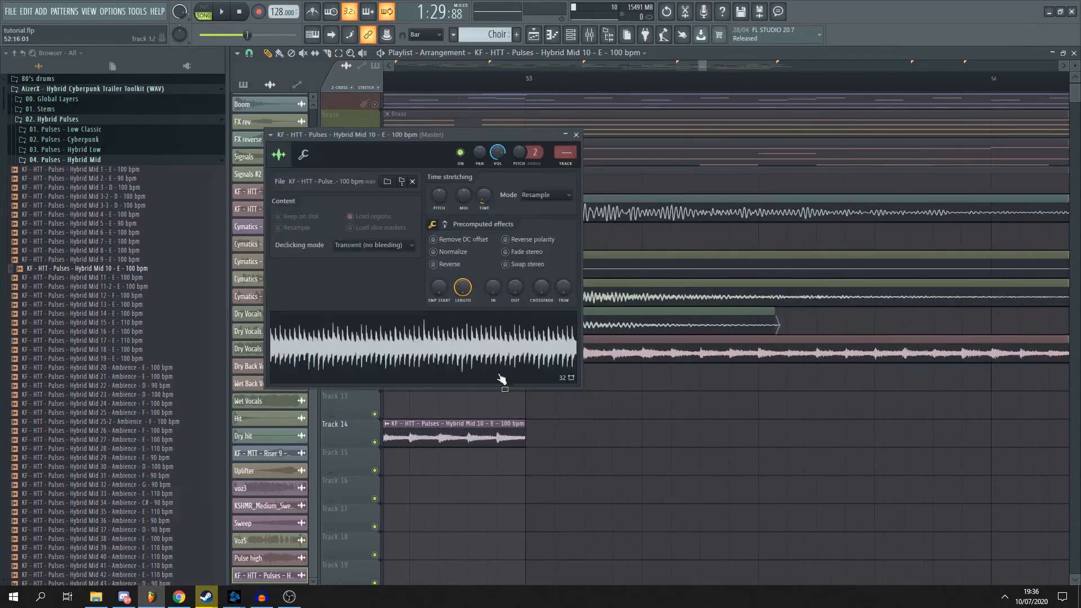
pyautogui.scroll(-1, 441, 198)
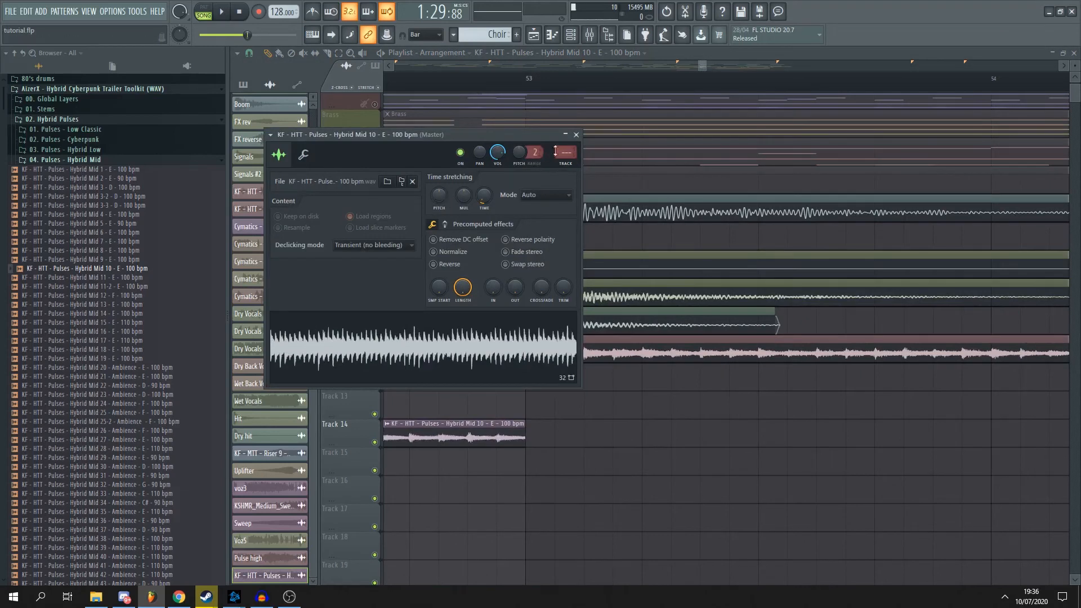
pyautogui.click(576, 136)
# - Examine the arrangement around Climax I and the Full orchestral pattern's Piano 1 notes, and return to the playlist
pyautogui.scroll(-4, 704, 78)
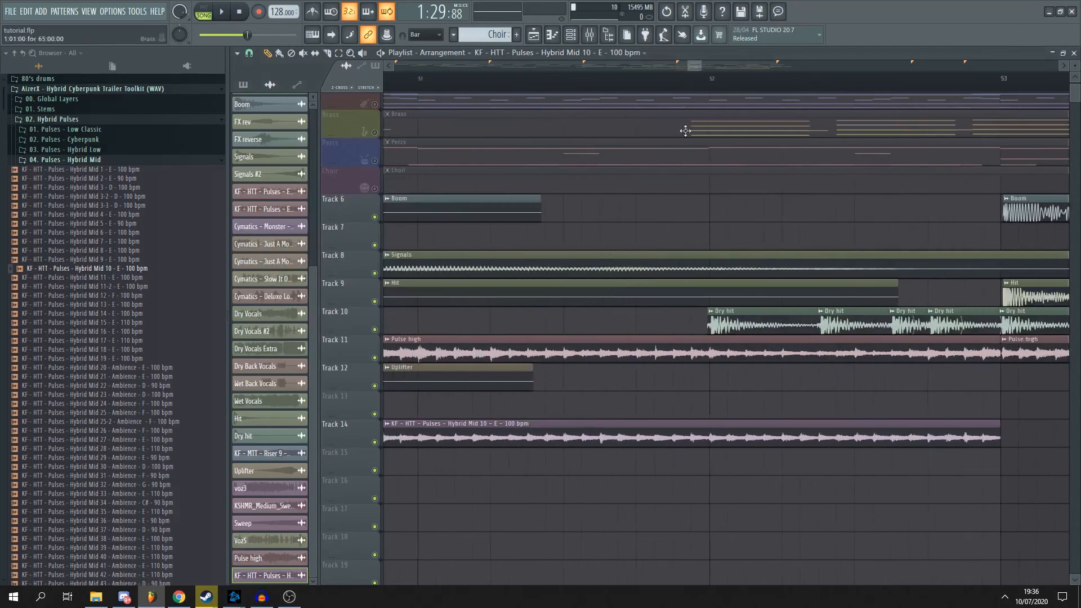
pyautogui.scroll(-2, 545, 353)
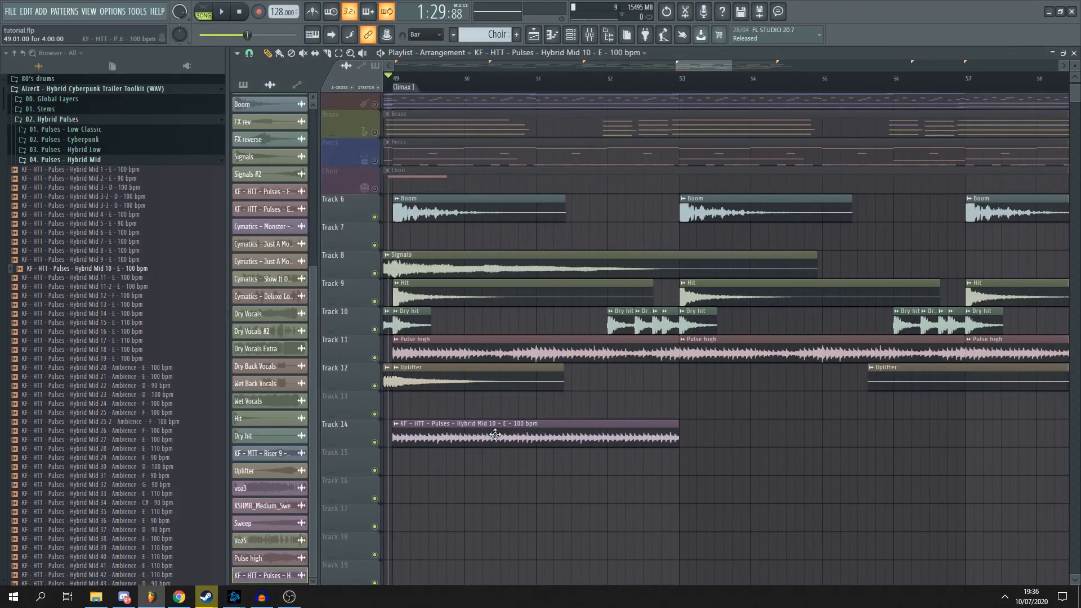
pyautogui.scroll(4, 455, 209)
pyautogui.scroll(-8, 647, 157)
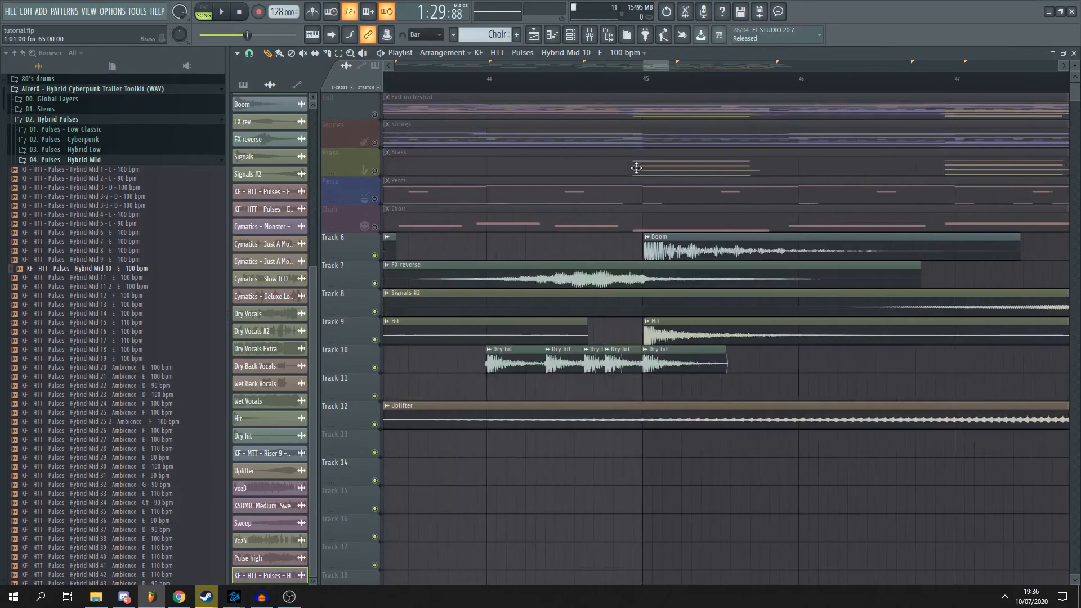
pyautogui.scroll(2, 752, 169)
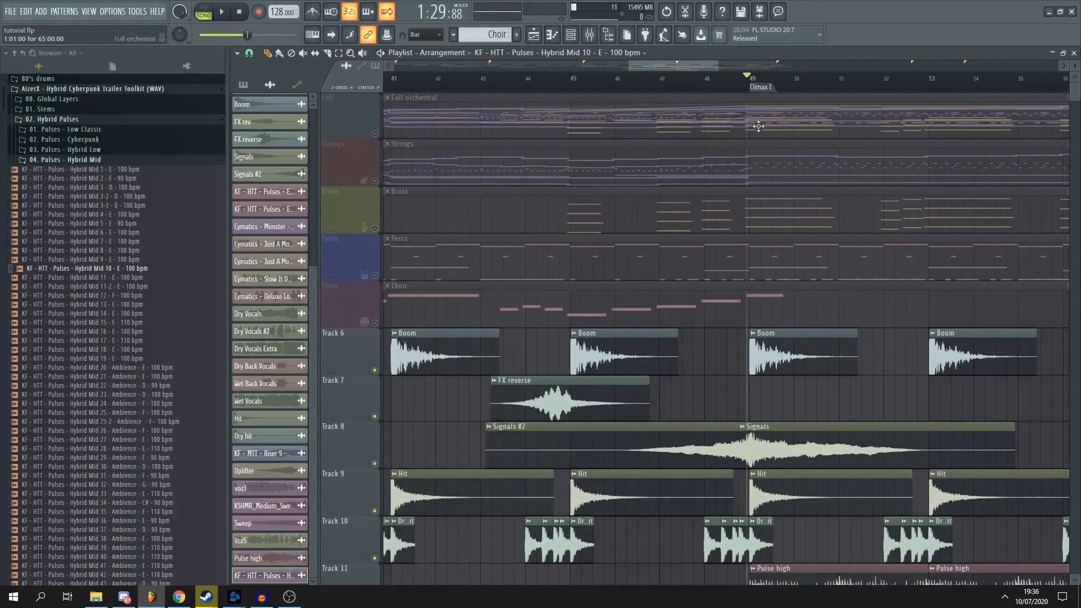
pyautogui.doubleClick(755, 126)
pyautogui.scroll(-4, 482, 284)
pyautogui.scroll(2, 433, 241)
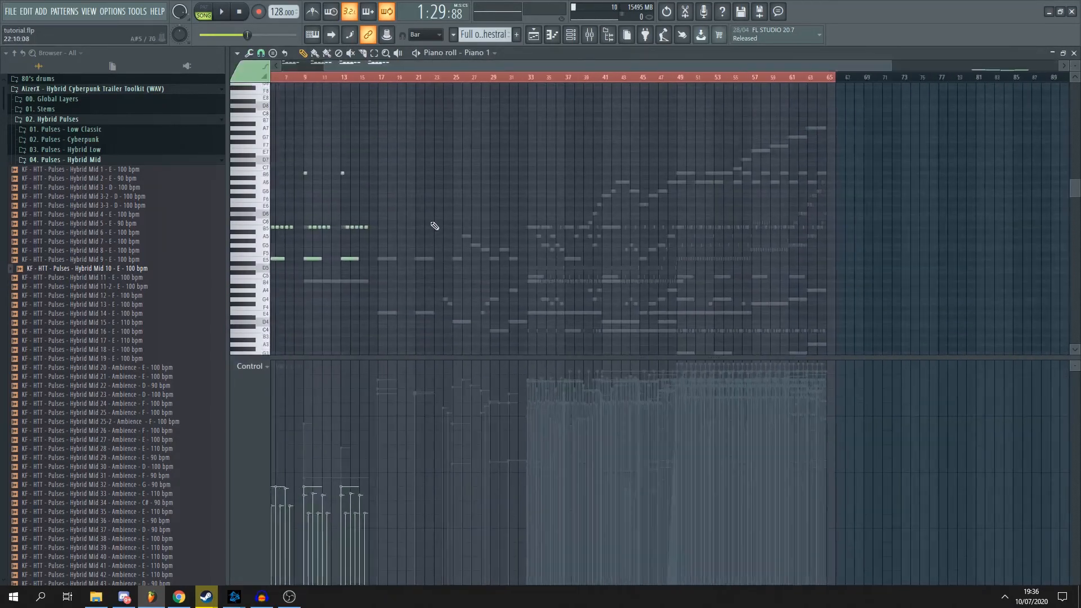
pyautogui.moveTo(505, 66); pyautogui.dragTo(463, 66)
pyautogui.scroll(3, 381, 259)
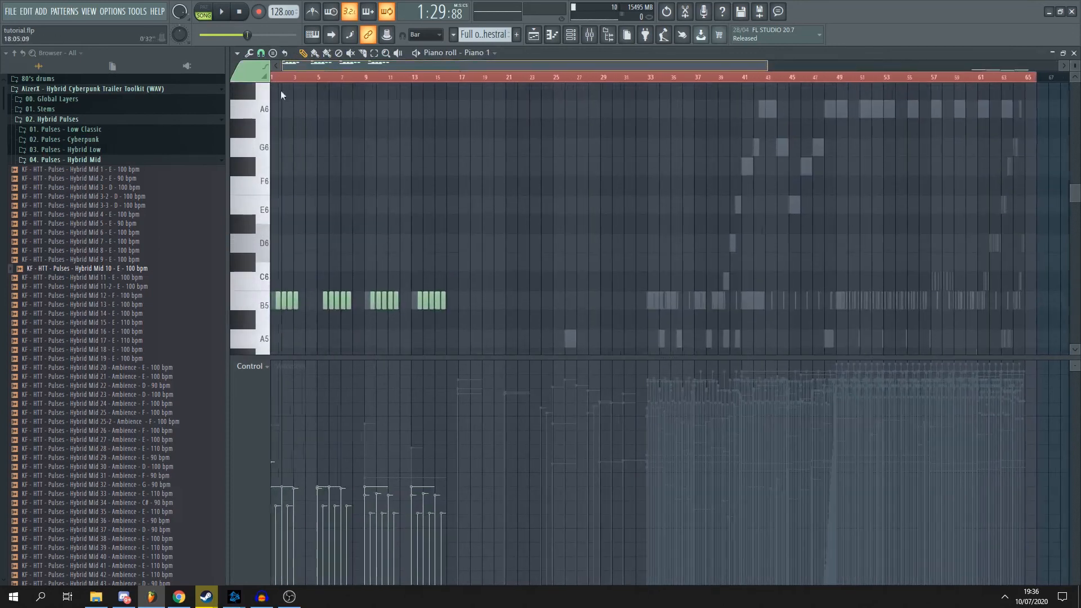
pyautogui.scroll(-4, 394, 289)
pyautogui.scroll(4, 337, 217)
pyautogui.scroll(-6, 344, 209)
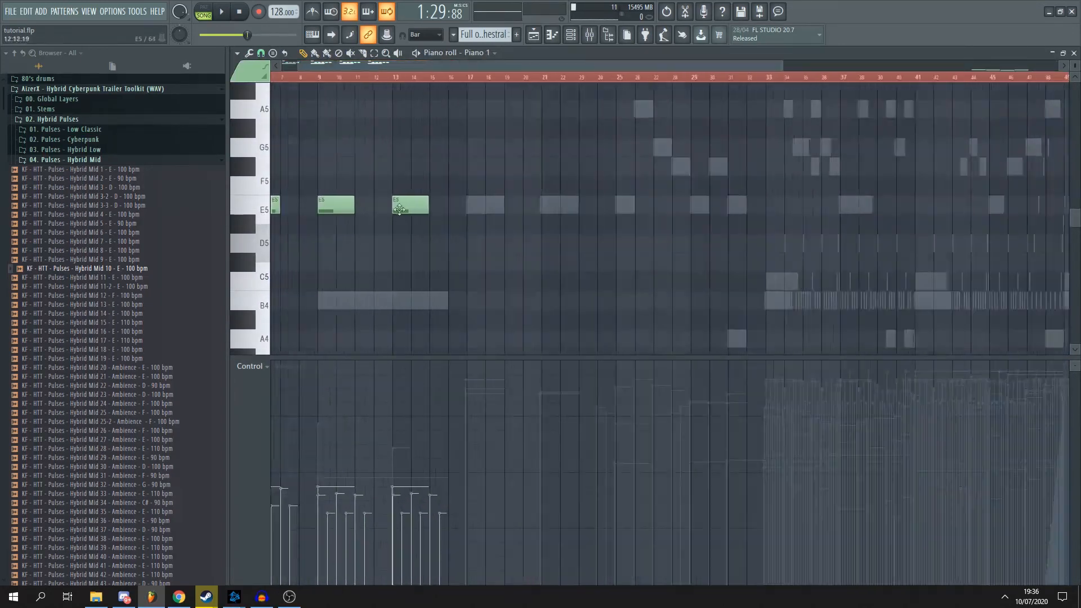
pyautogui.click(1073, 53)
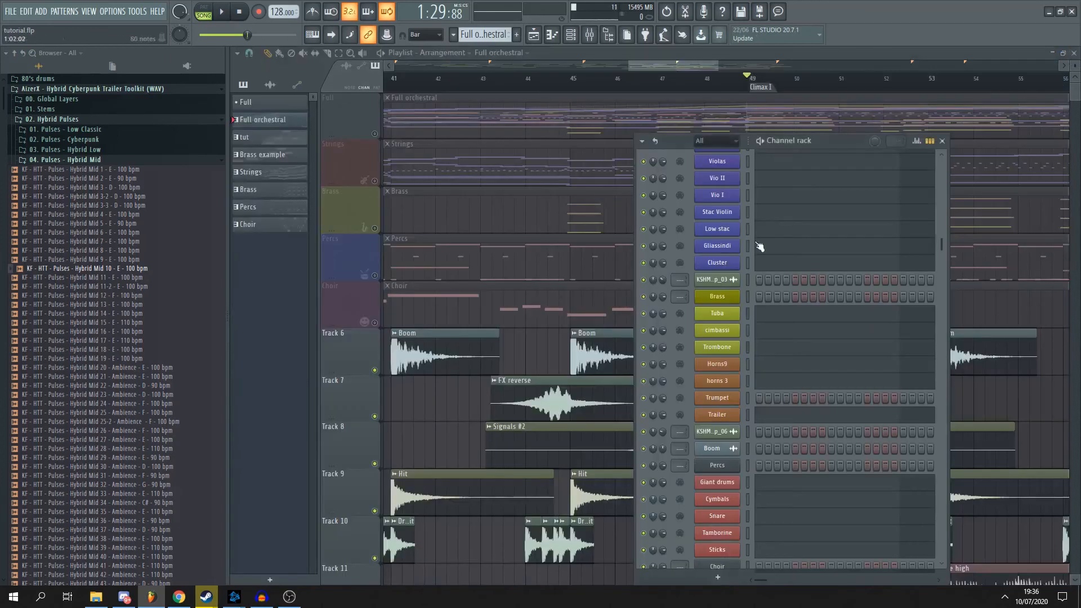
# - Close the channel rack and add a second Hybrid Mid 10 pulse clip on Track 14 from bar 53 to bar 57
pyautogui.press('F6')
pyautogui.scroll(-4, 563, 337)
pyautogui.scroll(-4, 571, 344)
pyautogui.scroll(5, 737, 374)
pyautogui.click(752, 417)
pyautogui.moveTo(829, 429); pyautogui.dragTo(811, 430)
pyautogui.scroll(-2, 665, 290)
# - Enable only the Full track among the orchestral tracks, with Strings, Brass, Percs and Choir muted, and start playback from about bar 47
pyautogui.click(554, 81)
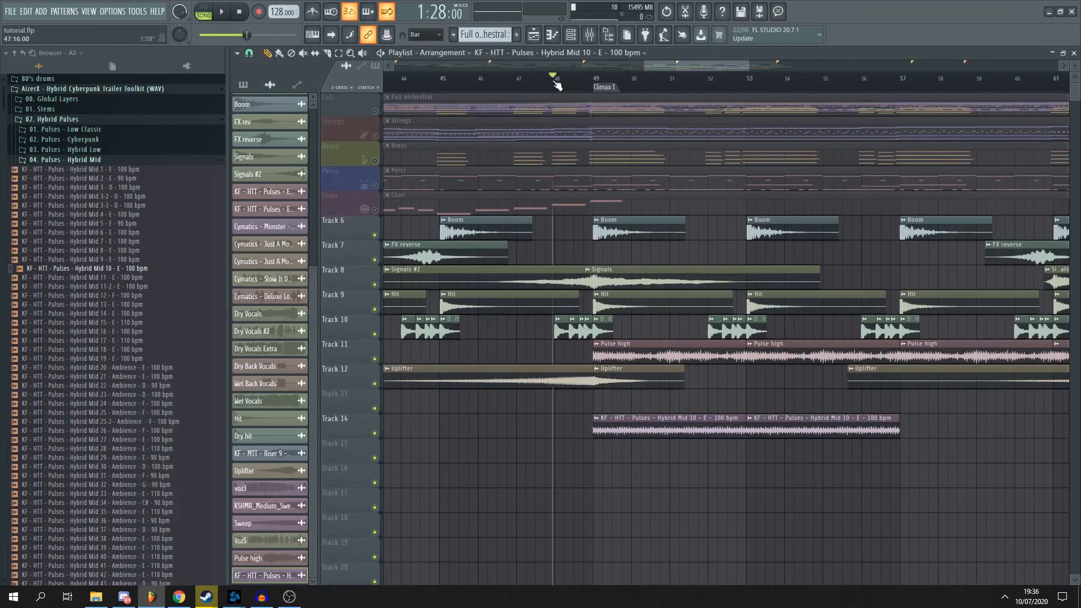
pyautogui.rightClick(374, 111)
pyautogui.rightClick(374, 110)
pyautogui.rightClick(374, 111)
pyautogui.rightClick(374, 111)
pyautogui.click(374, 136)
pyautogui.click(374, 161)
pyautogui.click(375, 210)
pyautogui.click(375, 185)
pyautogui.click(525, 81)
pyautogui.press('space')
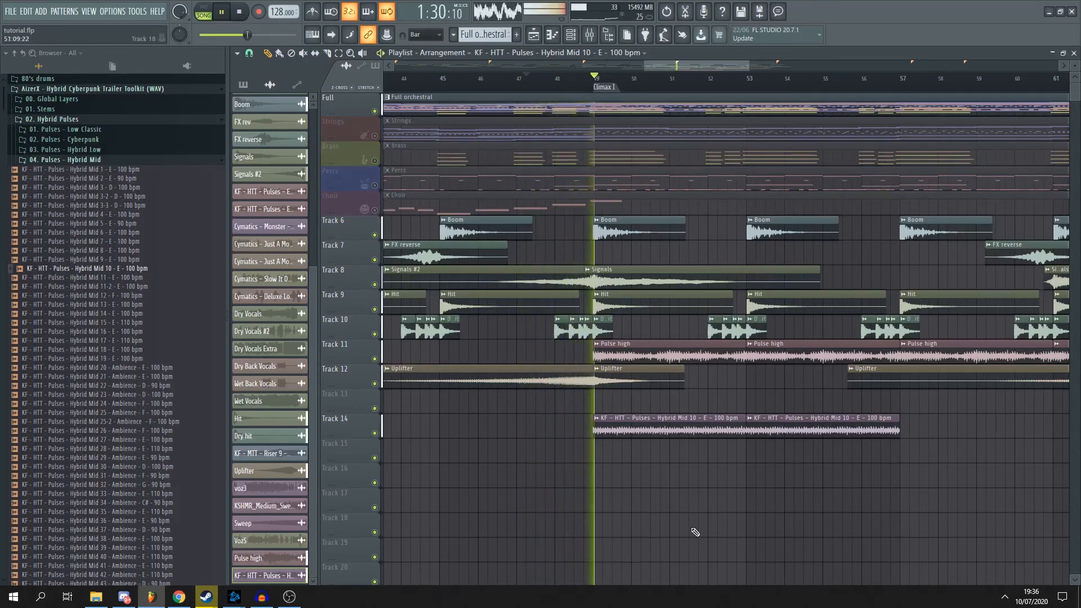
# - Lower the Hybrid Mid 10 pulse sample's channel volume during playback, close its settings, and stop playback
pyautogui.doubleClick(672, 429)
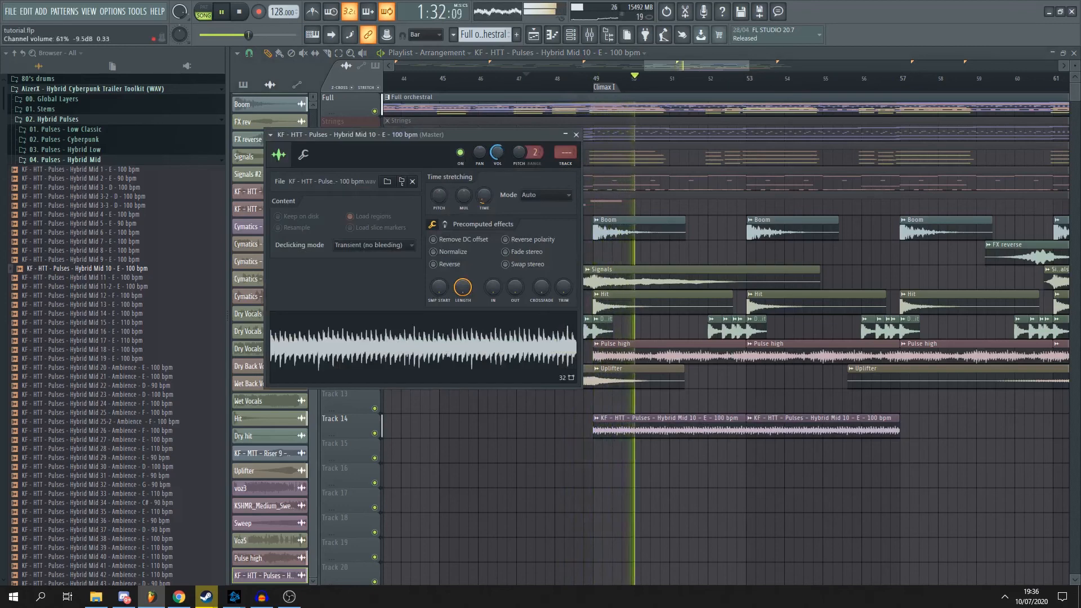
pyautogui.moveTo(497, 153); pyautogui.dragTo(499, 164)
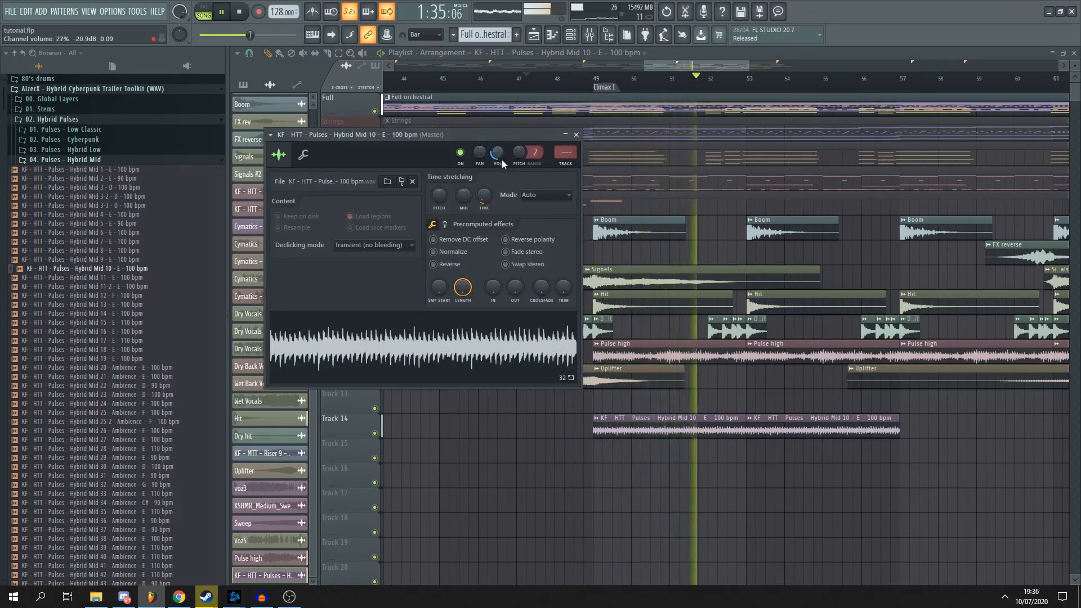
pyautogui.click(576, 135)
pyautogui.press('space')
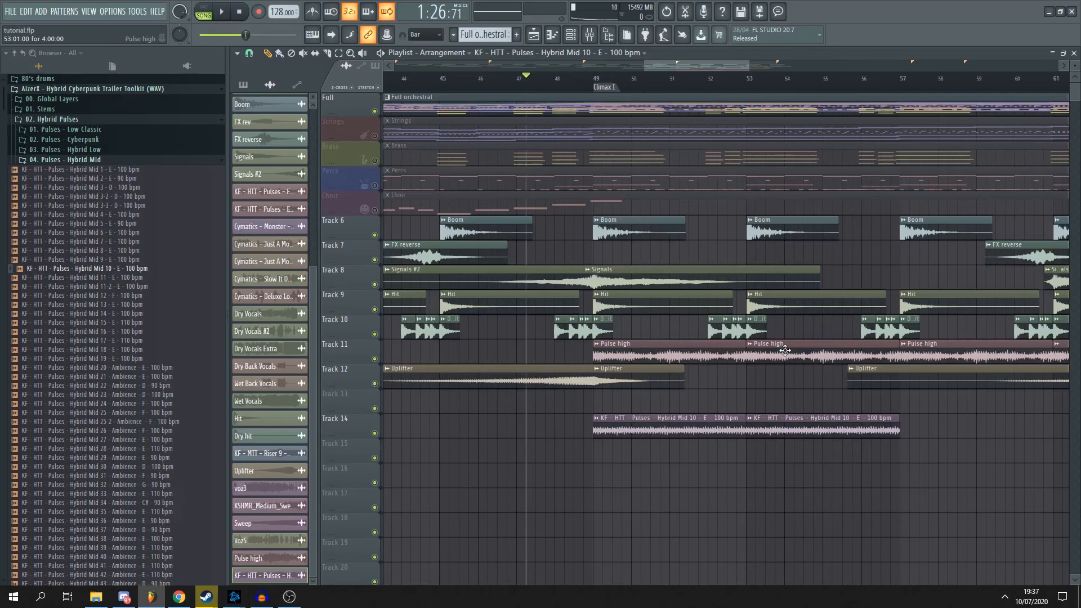
# - Examine how the pulse clips on Tracks 11 and 14 sit among the effect layers from the build to the outro
pyautogui.keyDown('ctrl'); pyautogui.scroll(-2, 785, 350); pyautogui.keyUp('ctrl')
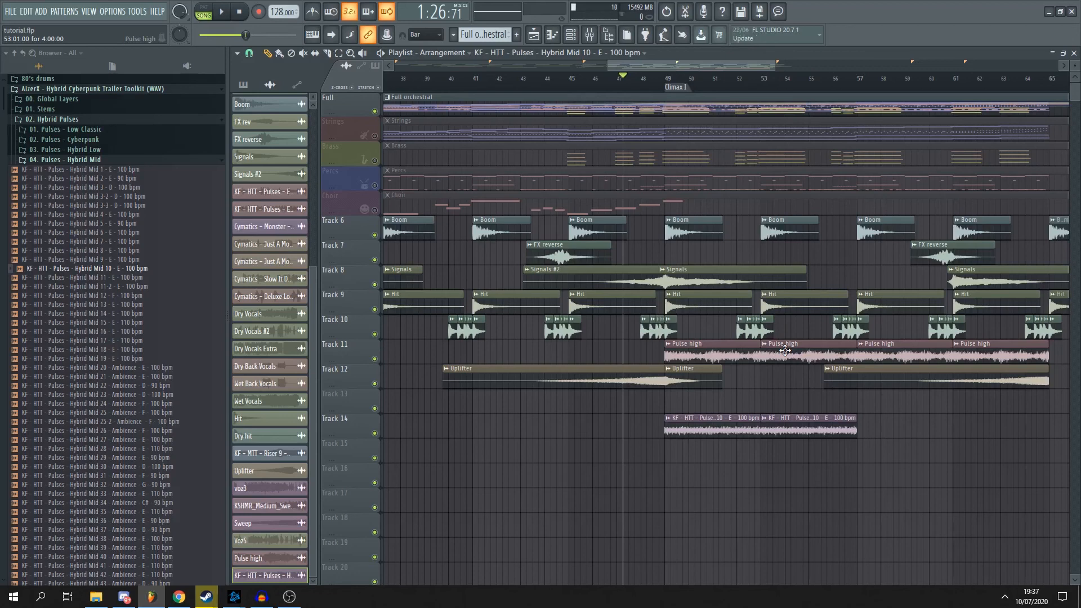
pyautogui.keyDown('ctrl'); pyautogui.scroll(3, 784, 350); pyautogui.keyUp('ctrl')
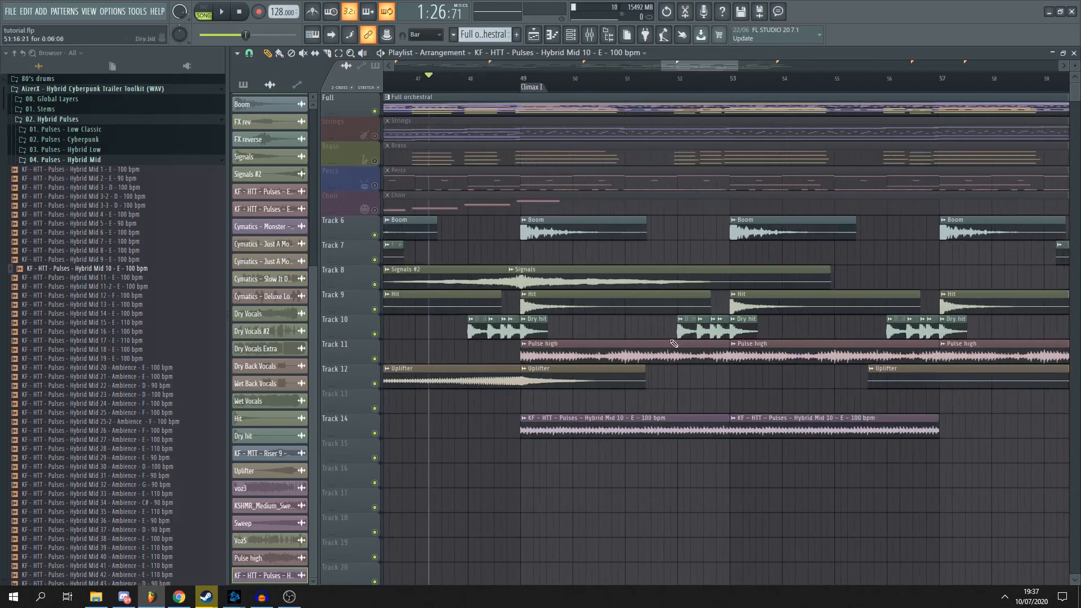
pyautogui.keyDown('alt'); pyautogui.scroll(2, 534, 430); pyautogui.keyUp('alt')
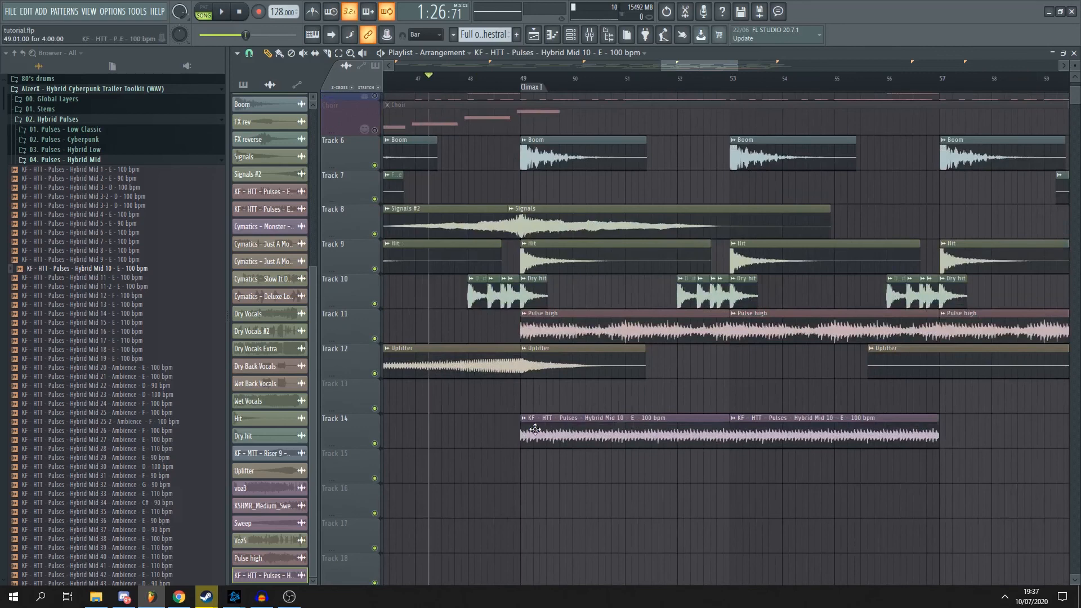
pyautogui.keyDown('ctrl'); pyautogui.scroll(-3, 534, 429); pyautogui.keyUp('ctrl')
pyautogui.keyDown('alt'); pyautogui.scroll(-2, 619, 400); pyautogui.keyUp('alt')
pyautogui.keyDown('ctrl'); pyautogui.scroll(-4, 626, 392); pyautogui.keyUp('ctrl')
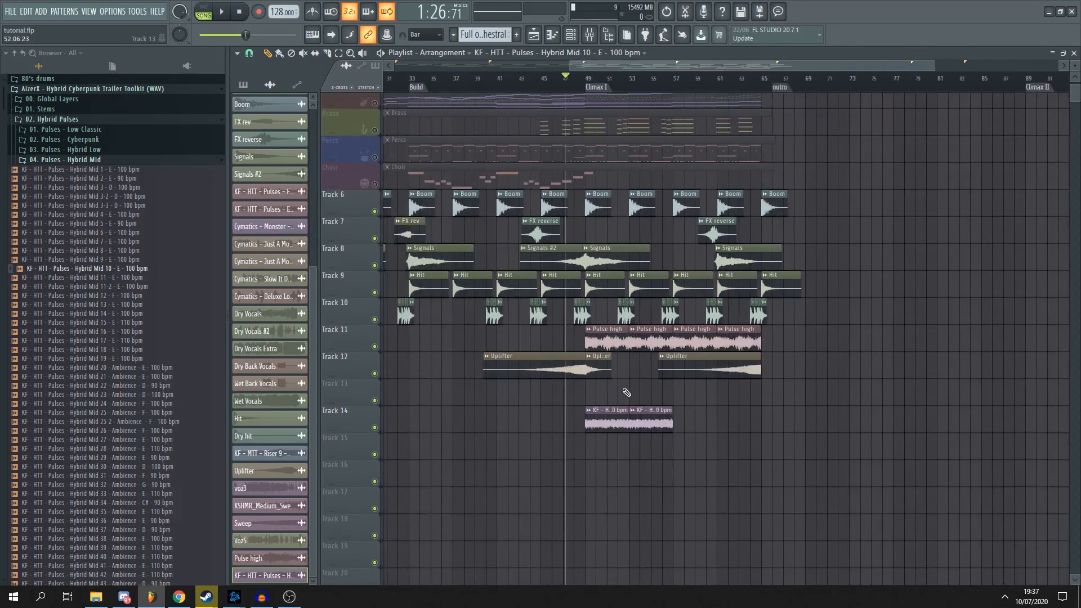
pyautogui.scroll(3, 627, 392)
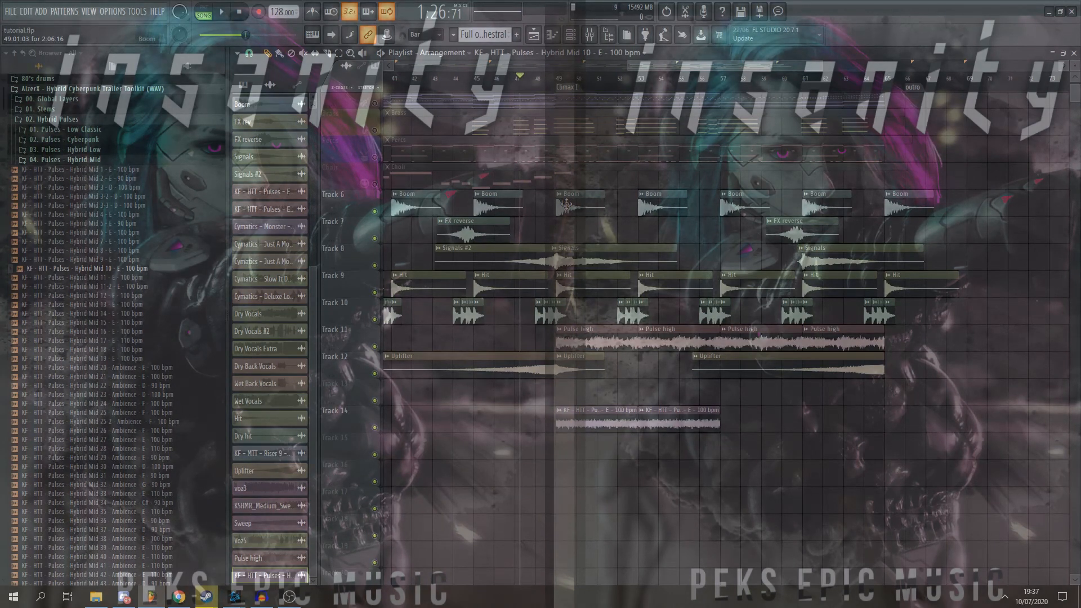
pyautogui.scroll(1, 797, 416)
pyautogui.scroll(2, 811, 432)
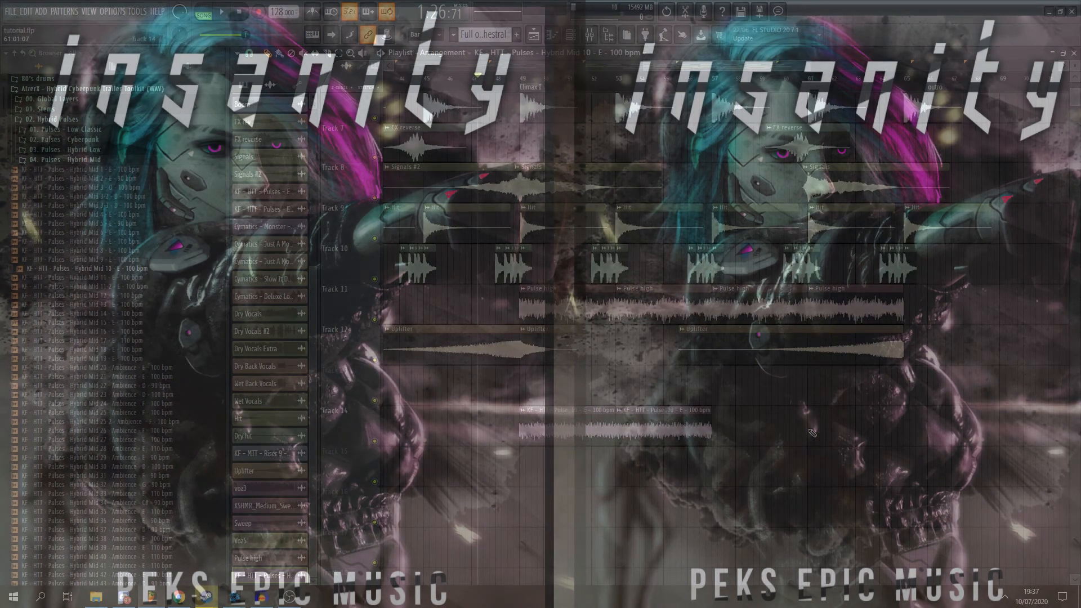
pyautogui.scroll(-3, 812, 431)
pyautogui.scroll(-3, 816, 416)
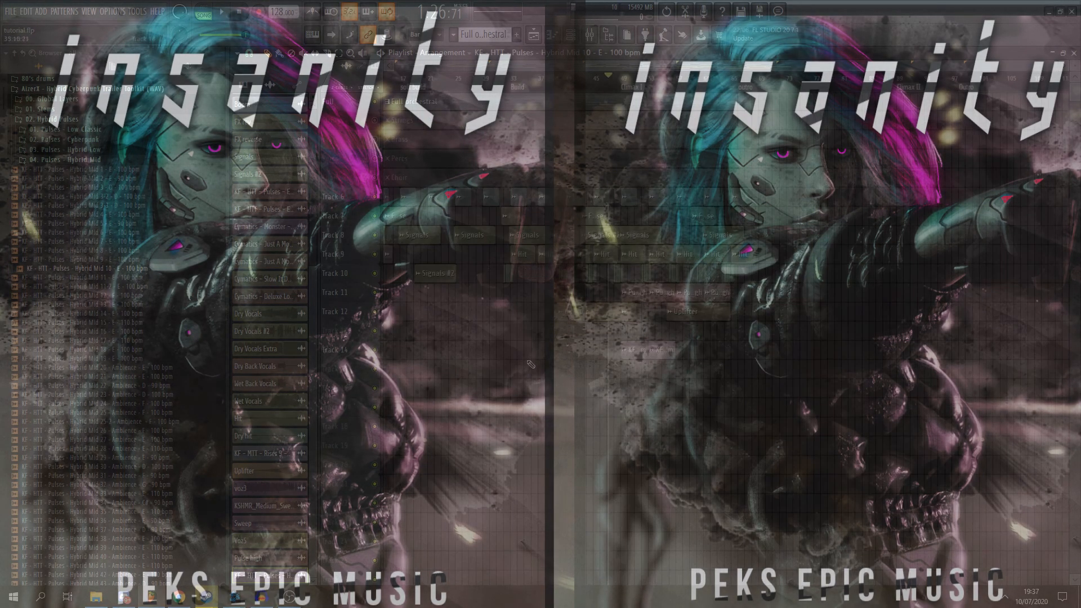
pyautogui.scroll(-1, 526, 361)
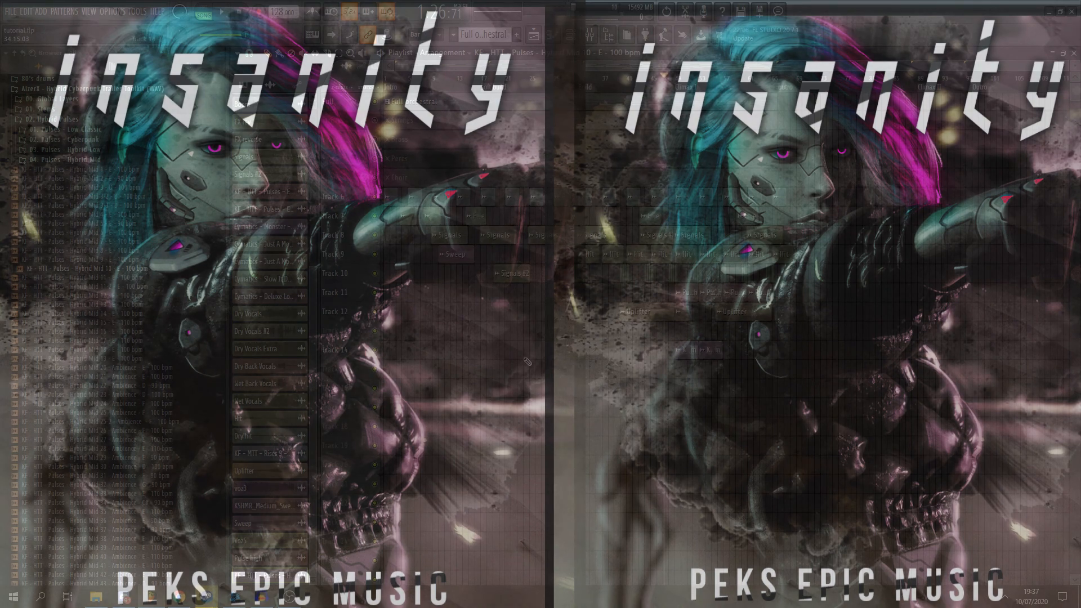